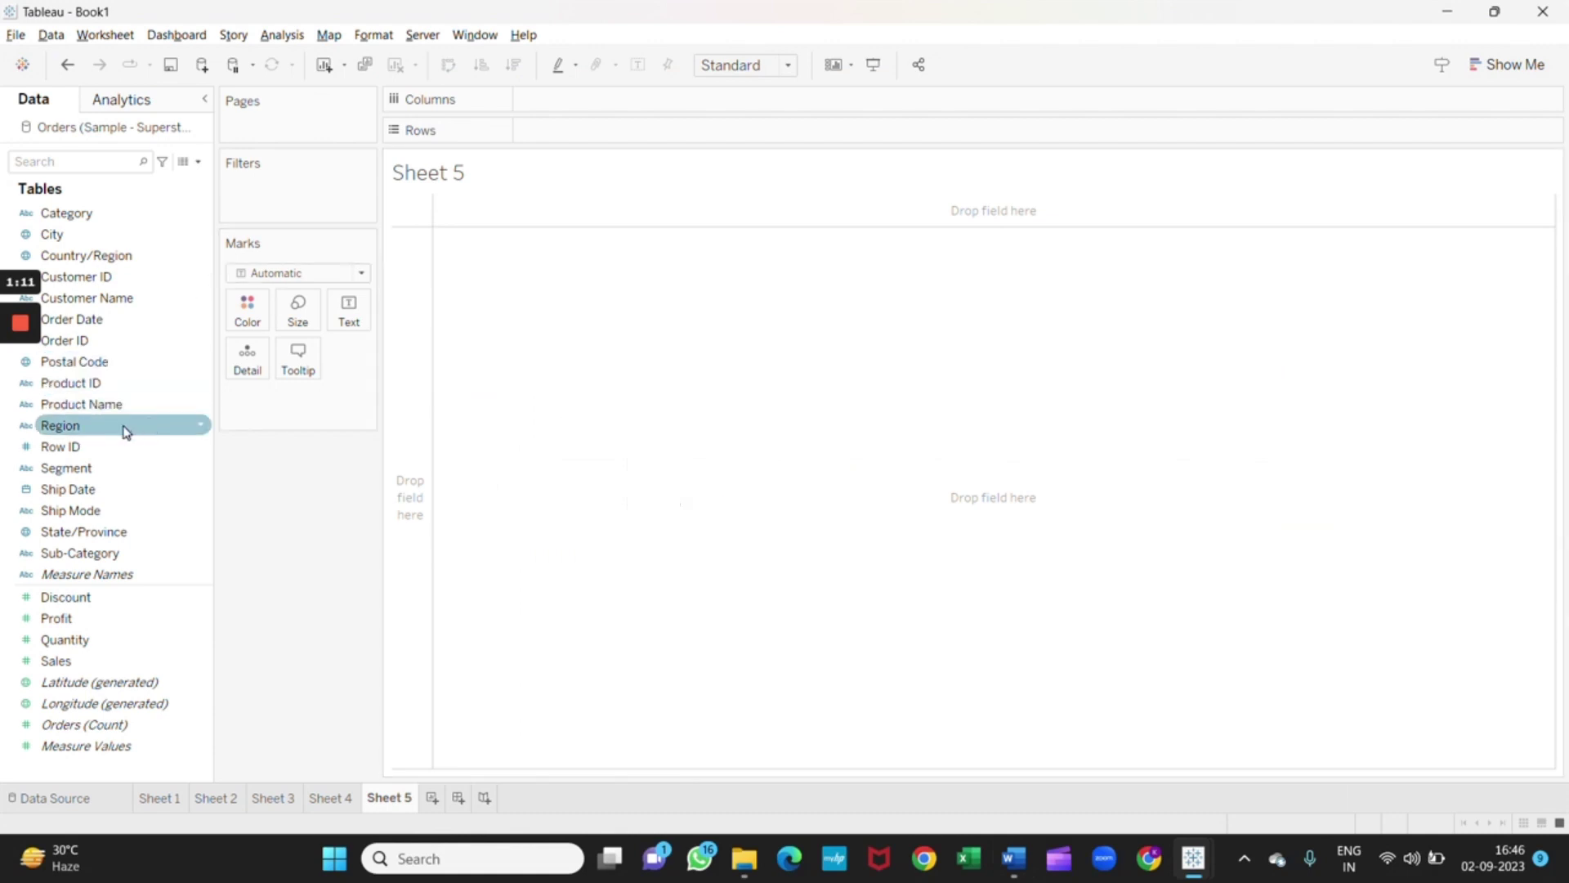
Put Region on Columns and Category and Sub-Category on Rows
drag(127, 432, 731, 98)
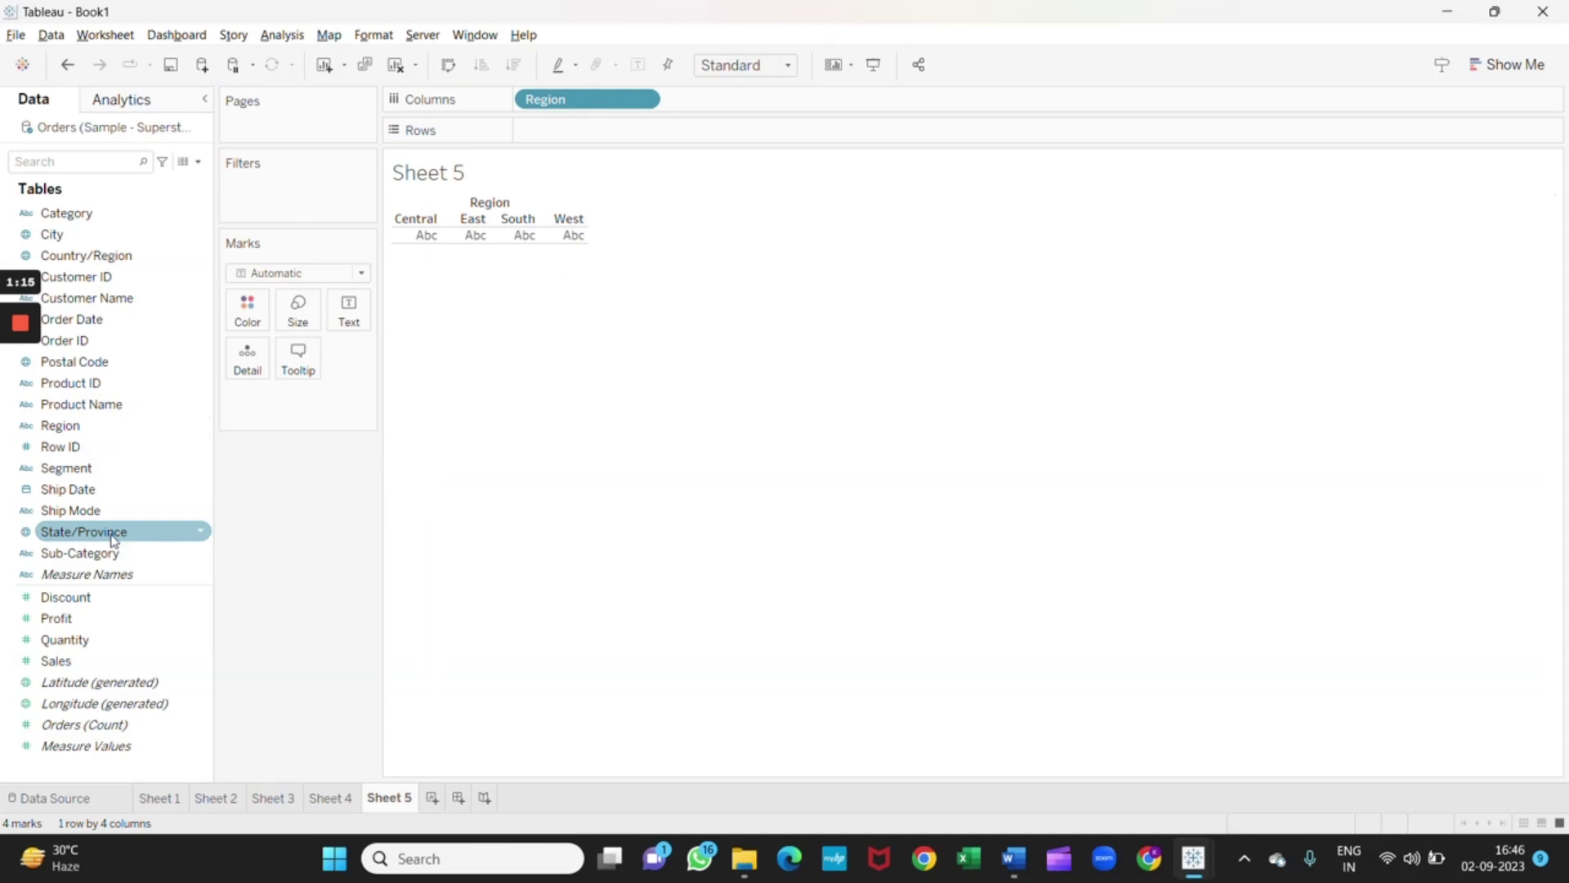
drag(115, 214, 587, 139)
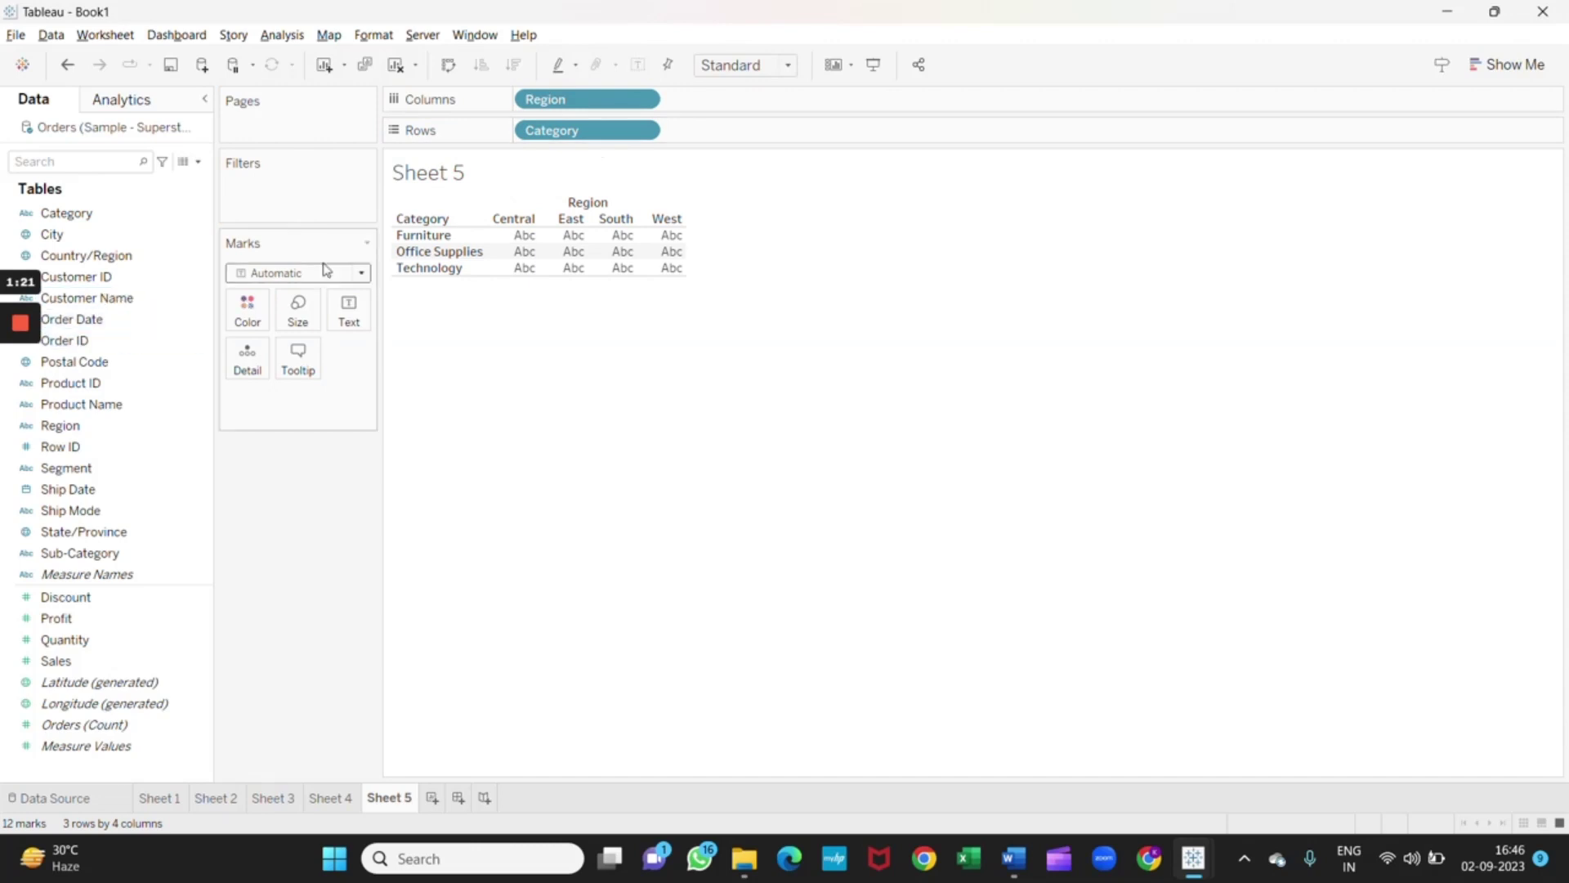
drag(107, 557, 769, 139)
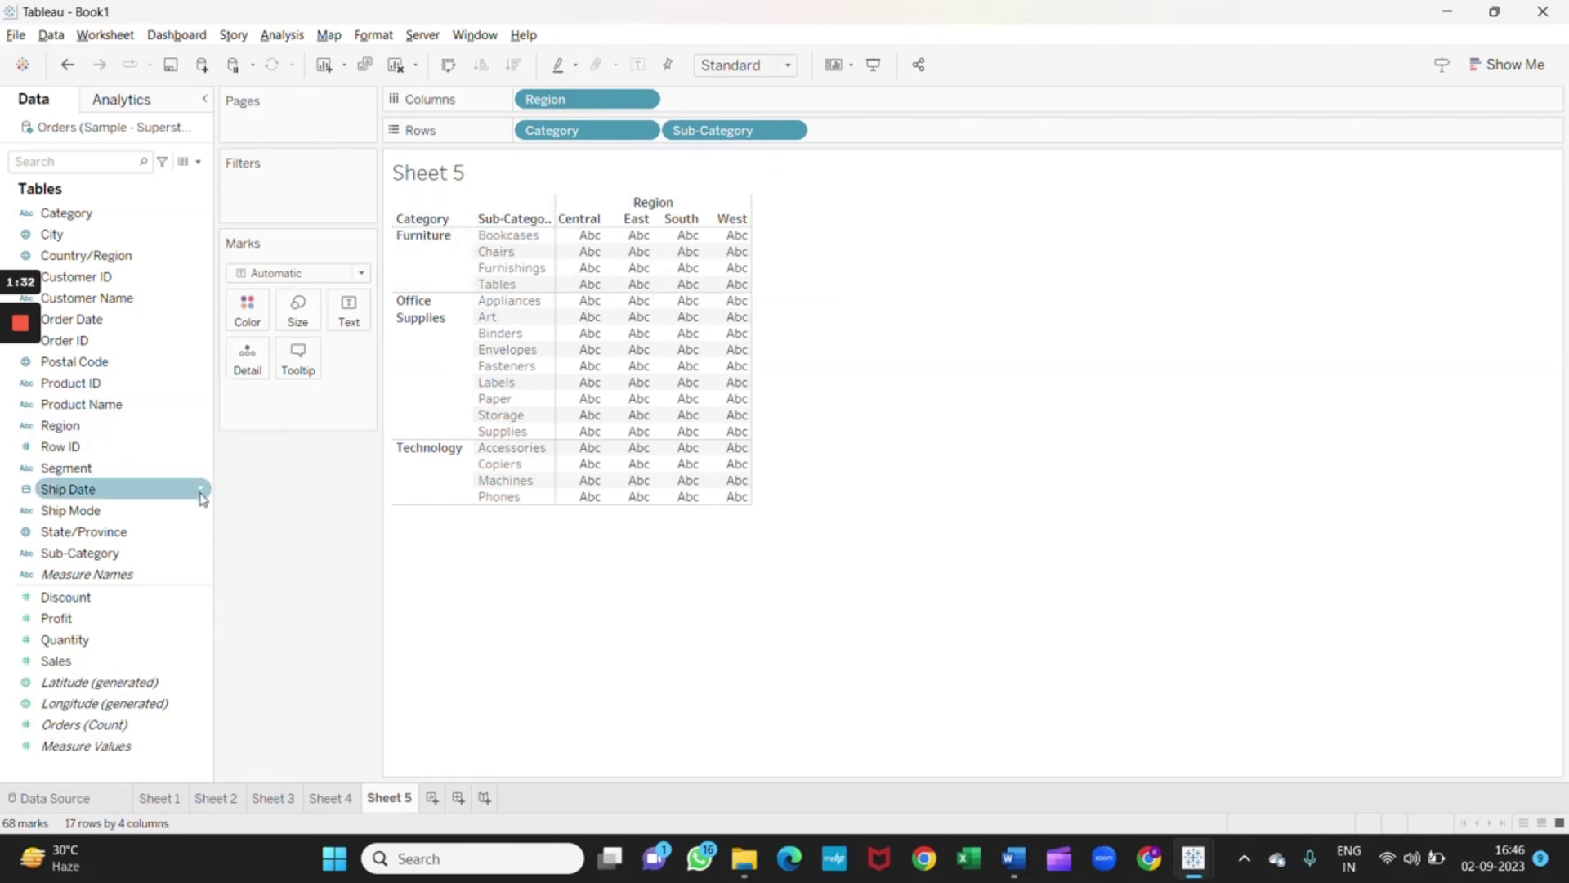
Add Sales and Profit values to the table, then check the Word assignment brief
drag(88, 667, 349, 311)
drag(91, 618, 696, 287)
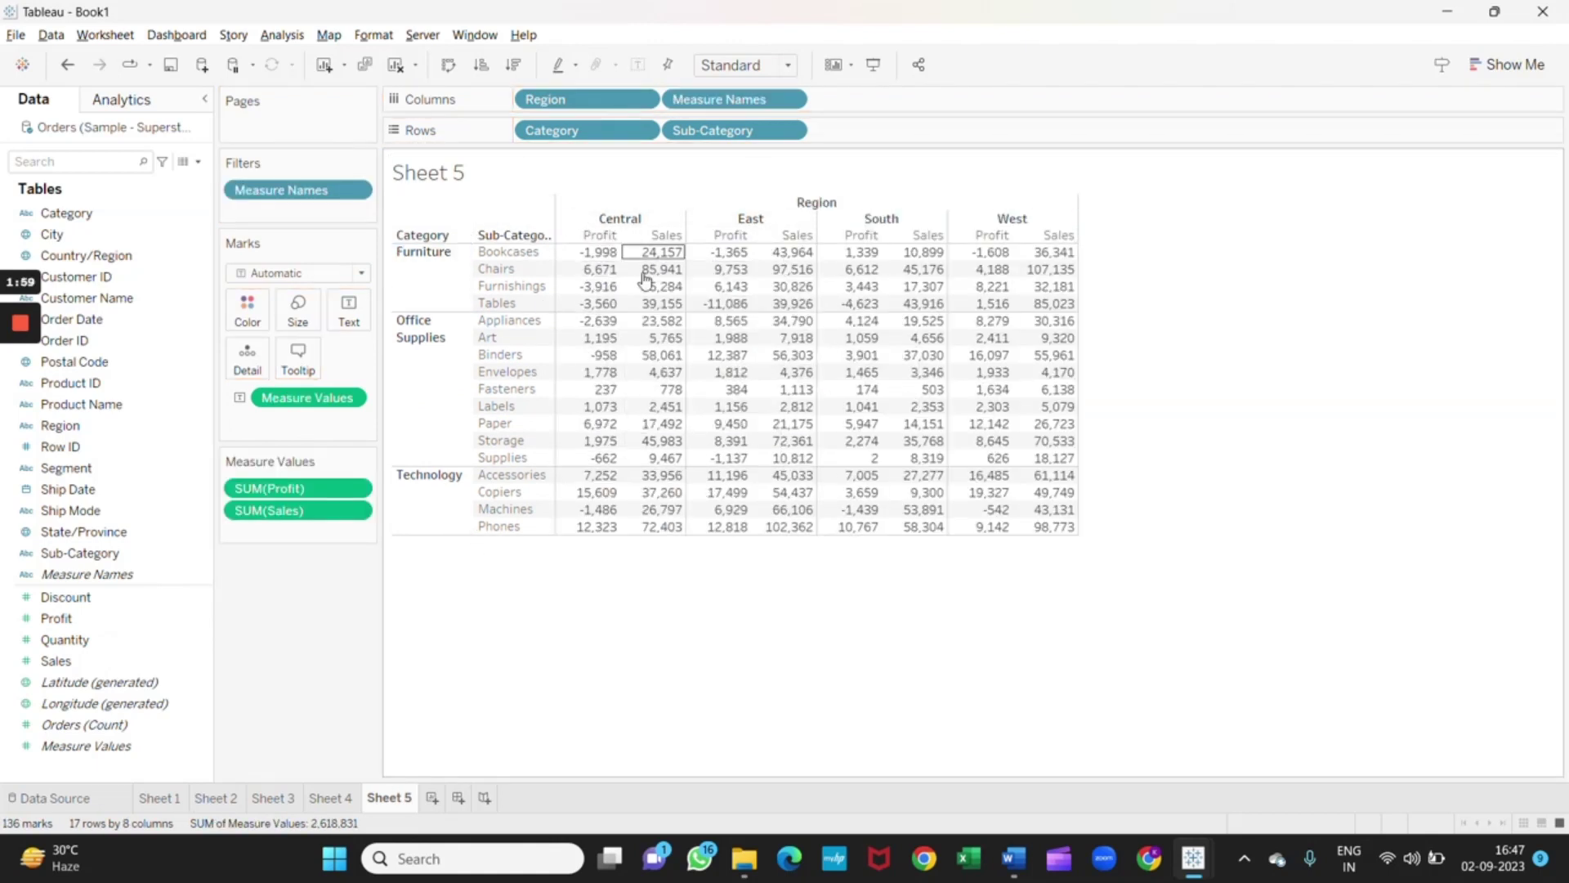
key(alt+Tab)
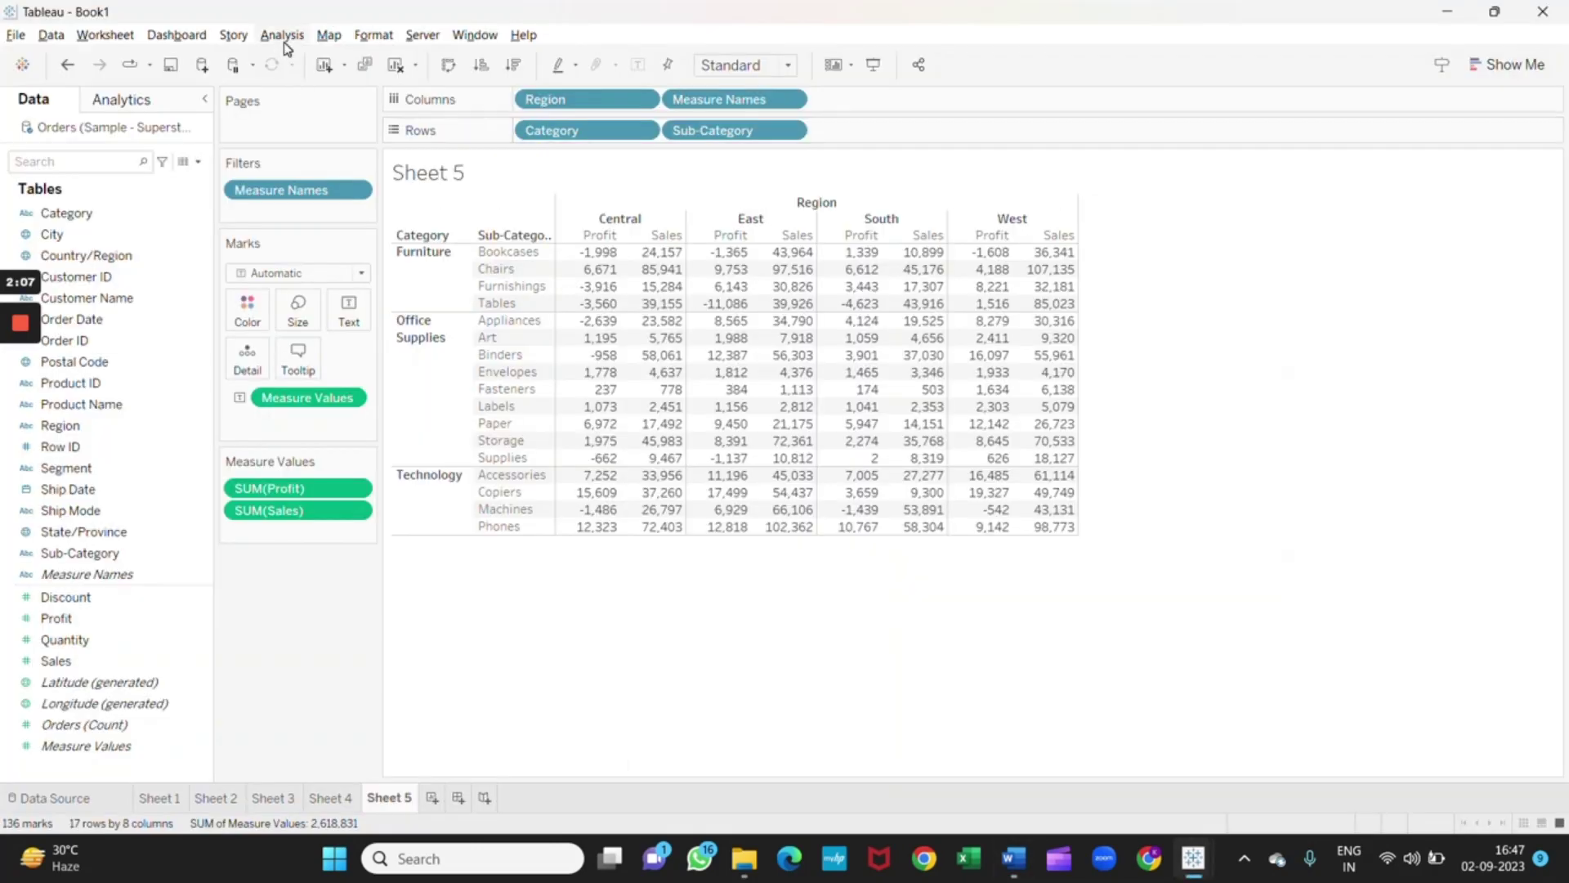
Show column grand totals as a Grand Total row beneath the table
click(283, 41)
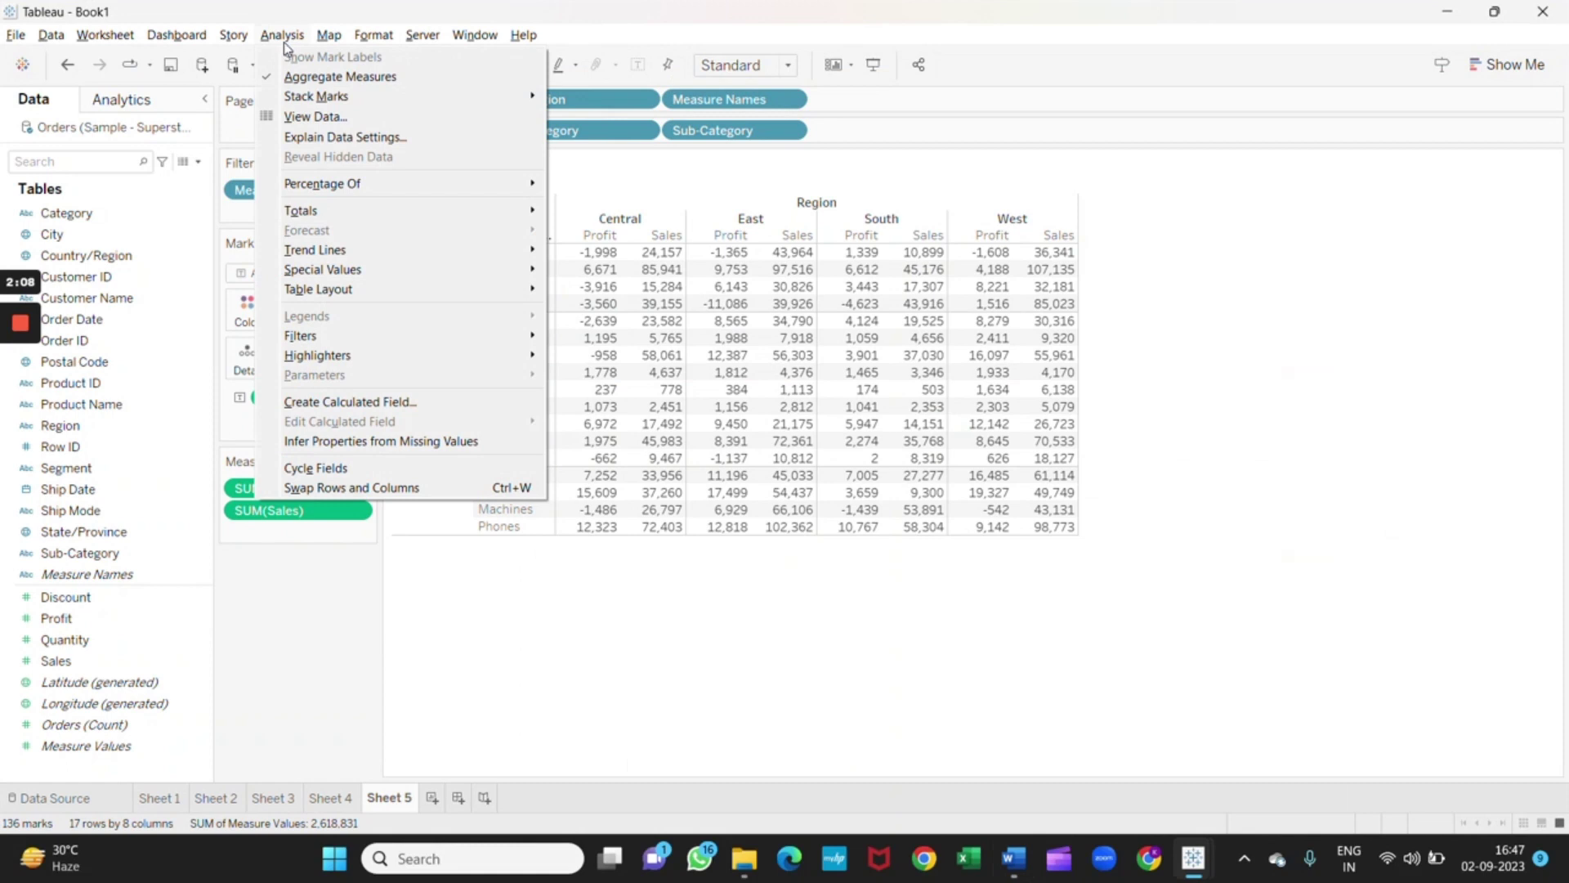
mouse_move(358, 215)
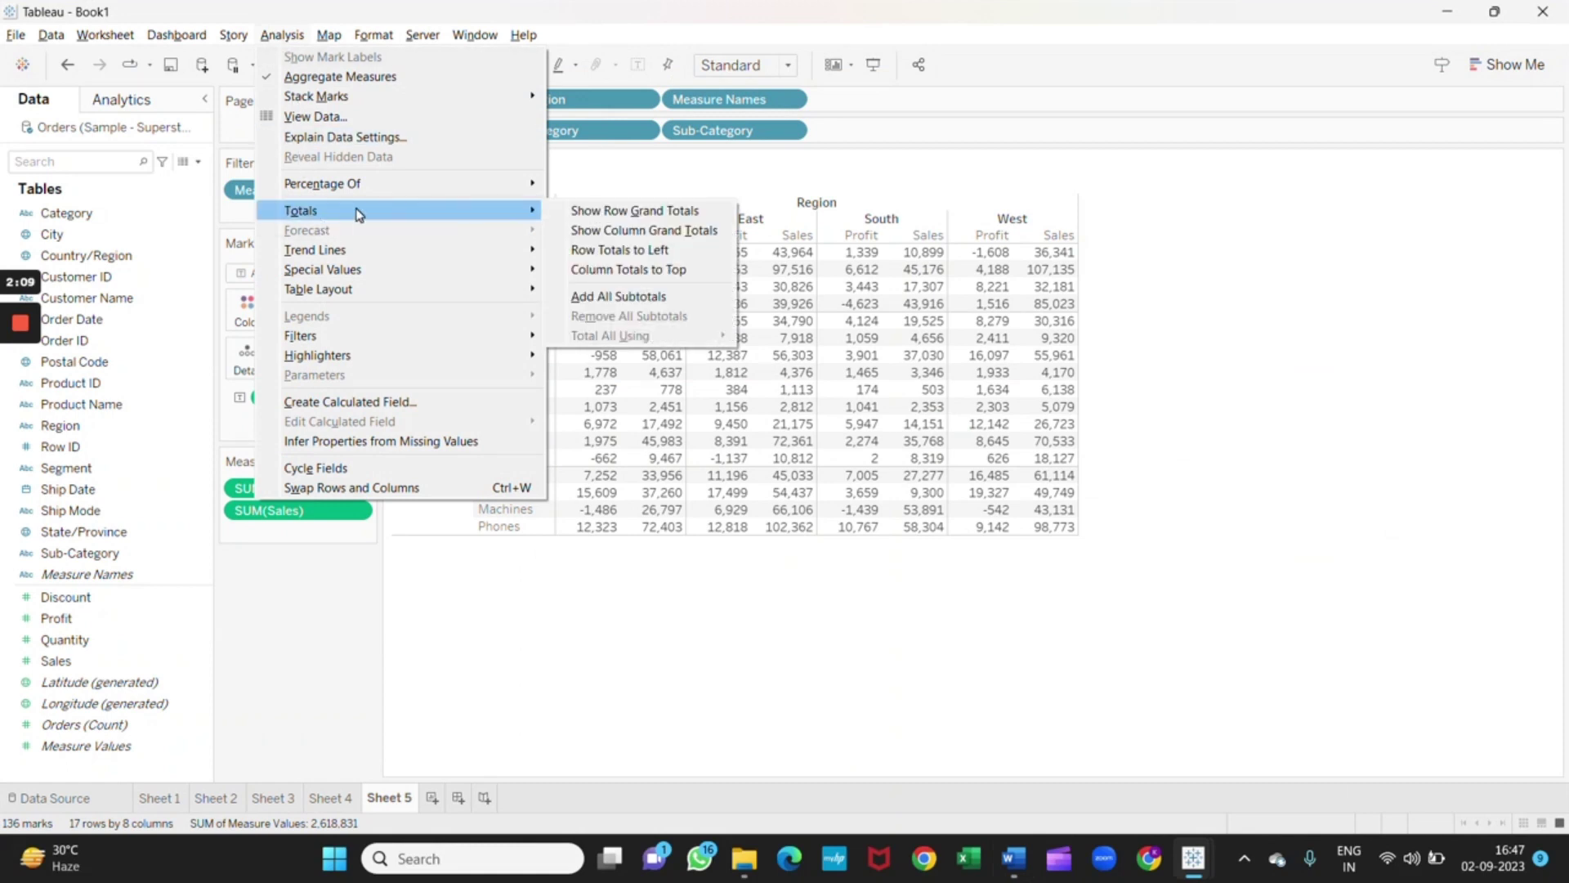
click(645, 238)
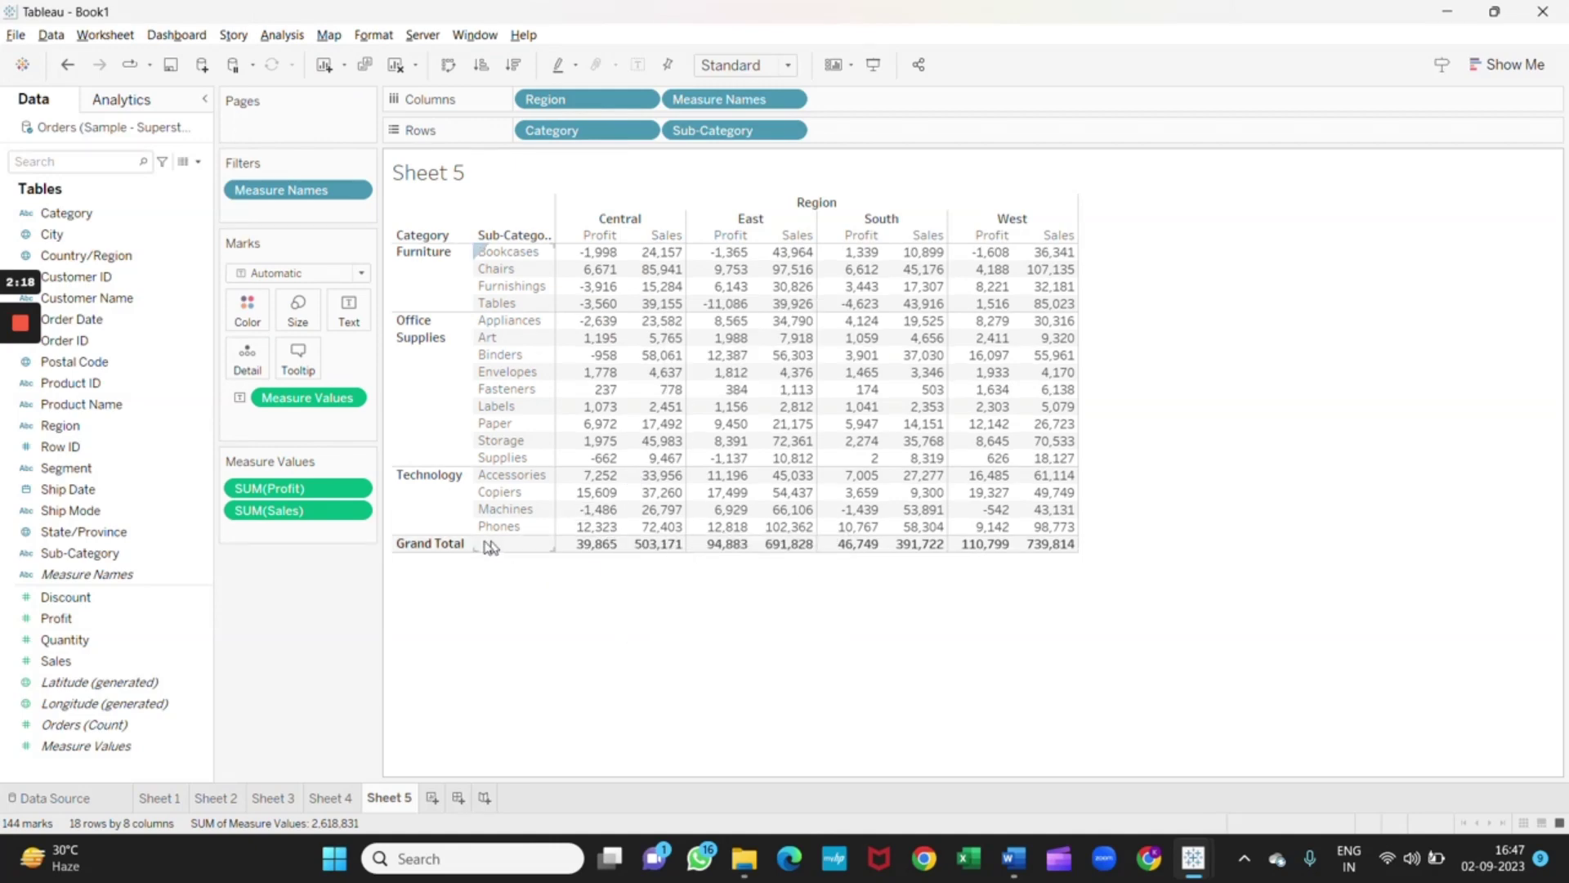
Add subtotal rows for every category
click(286, 39)
click(705, 713)
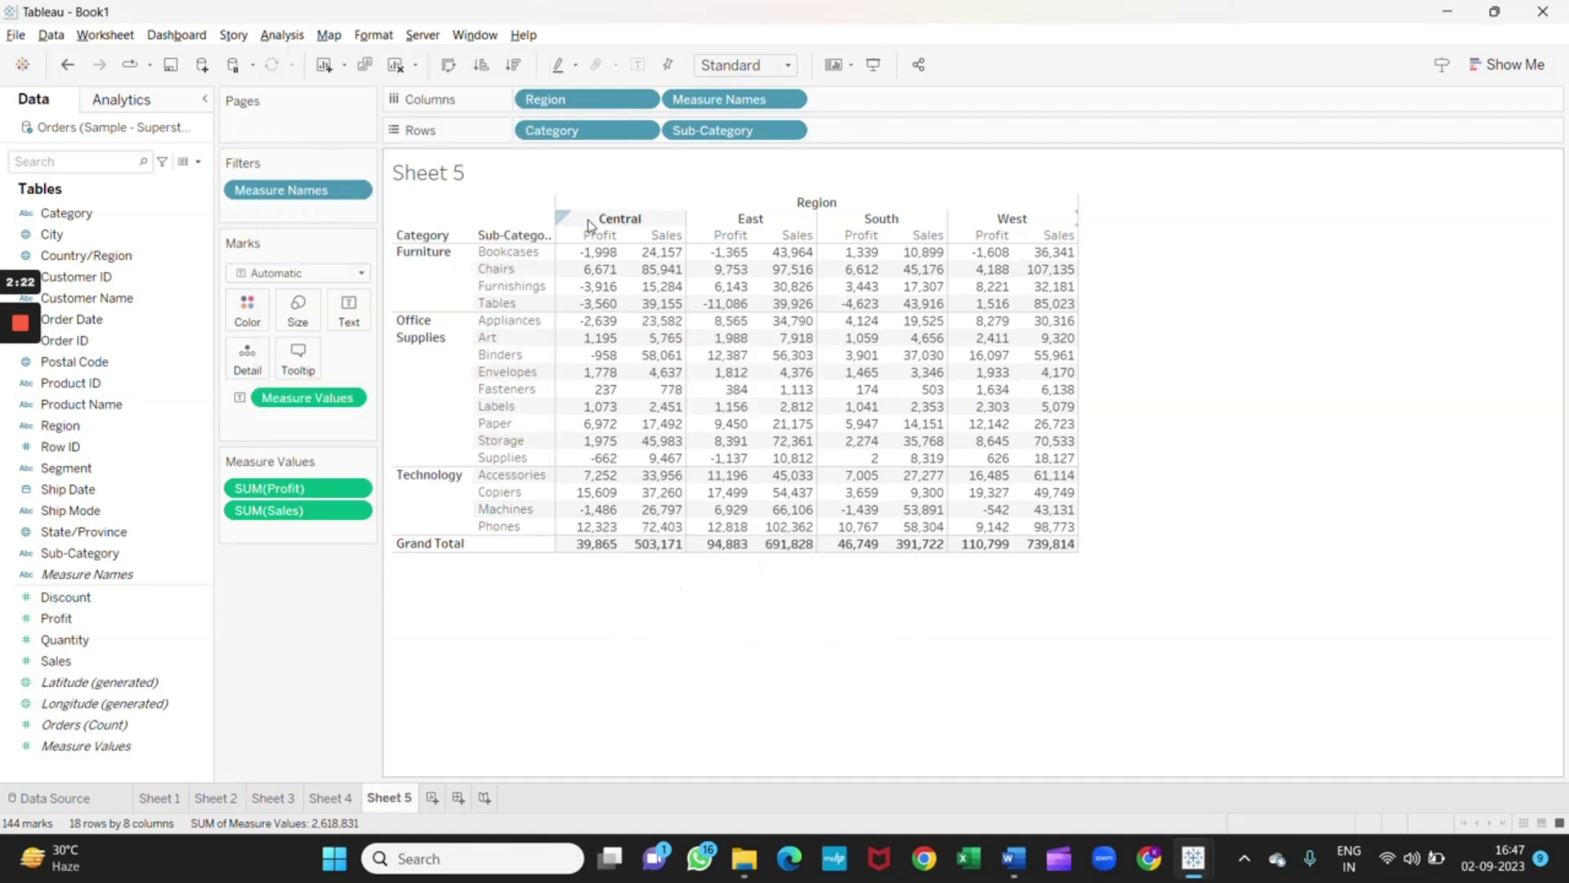
mouse_move(590, 338)
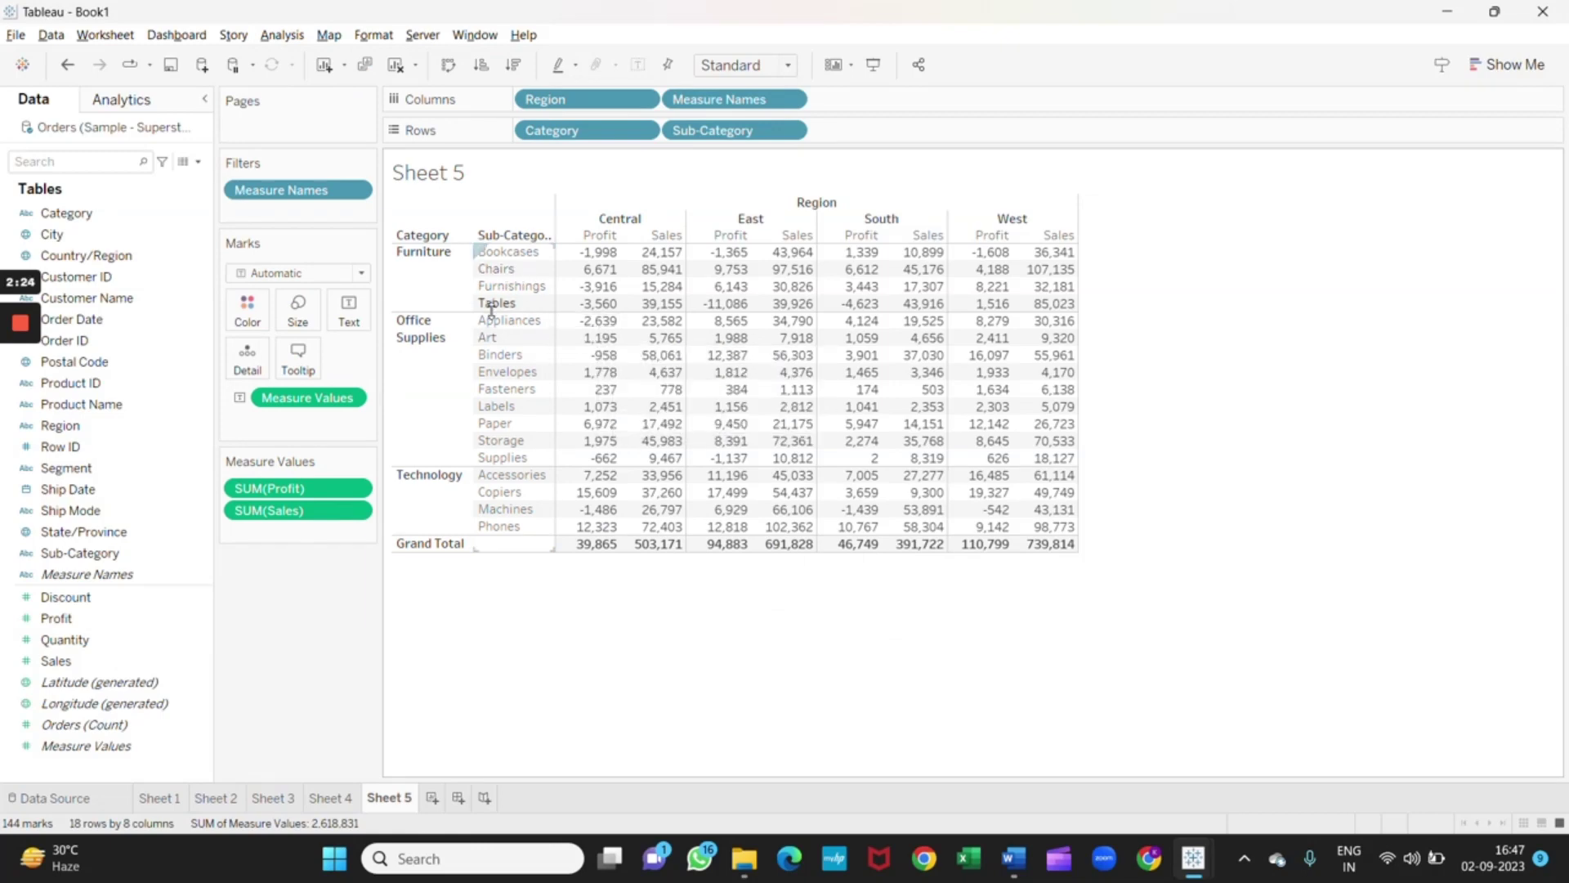
click(282, 34)
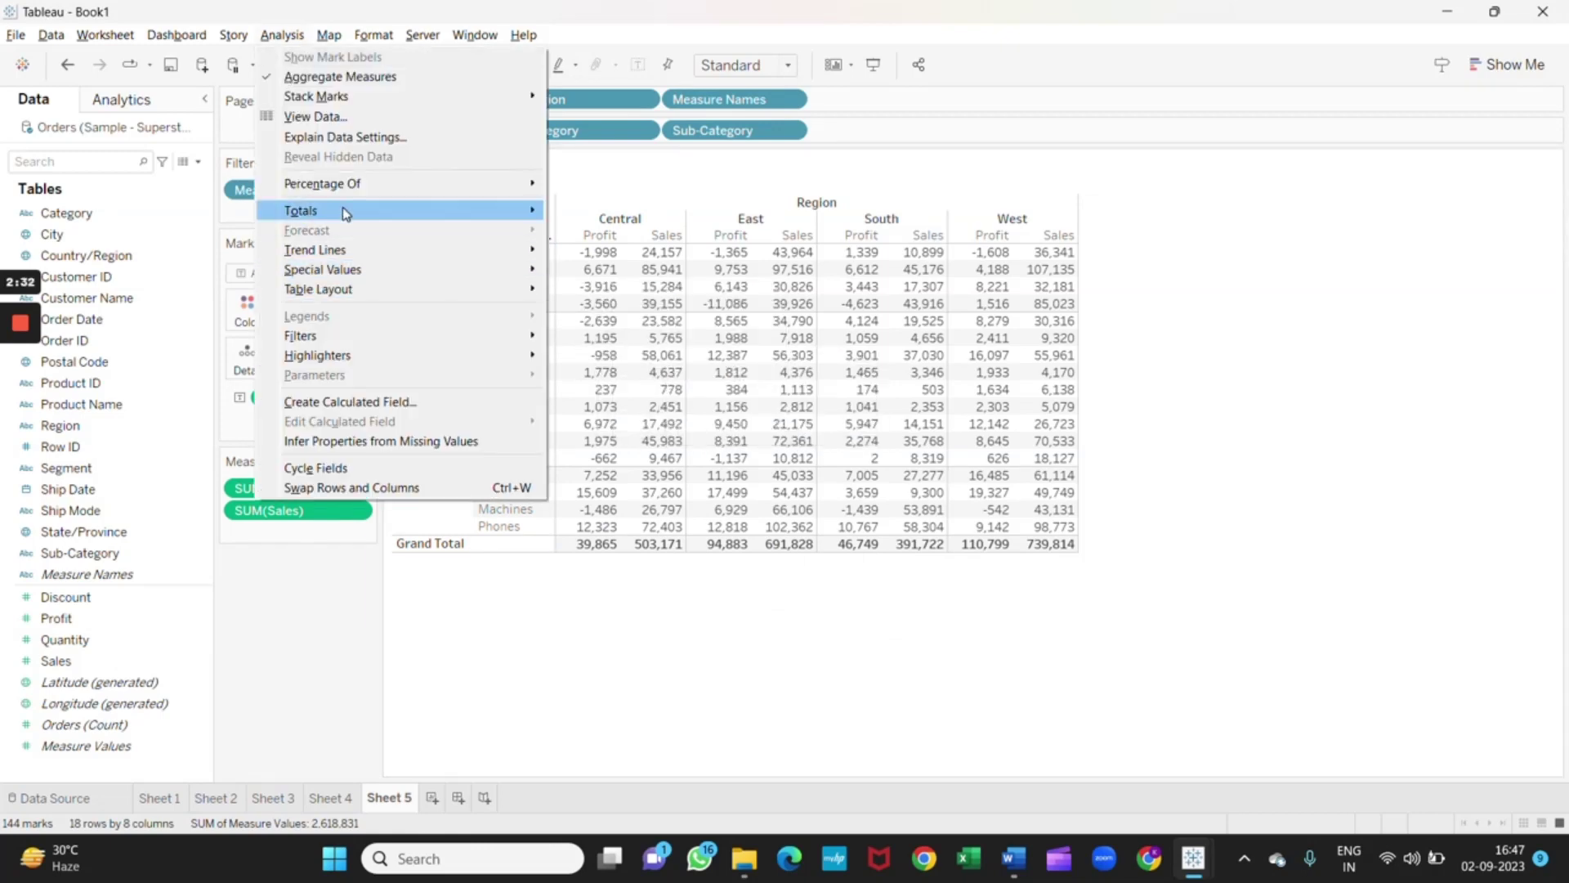
mouse_move(343, 213)
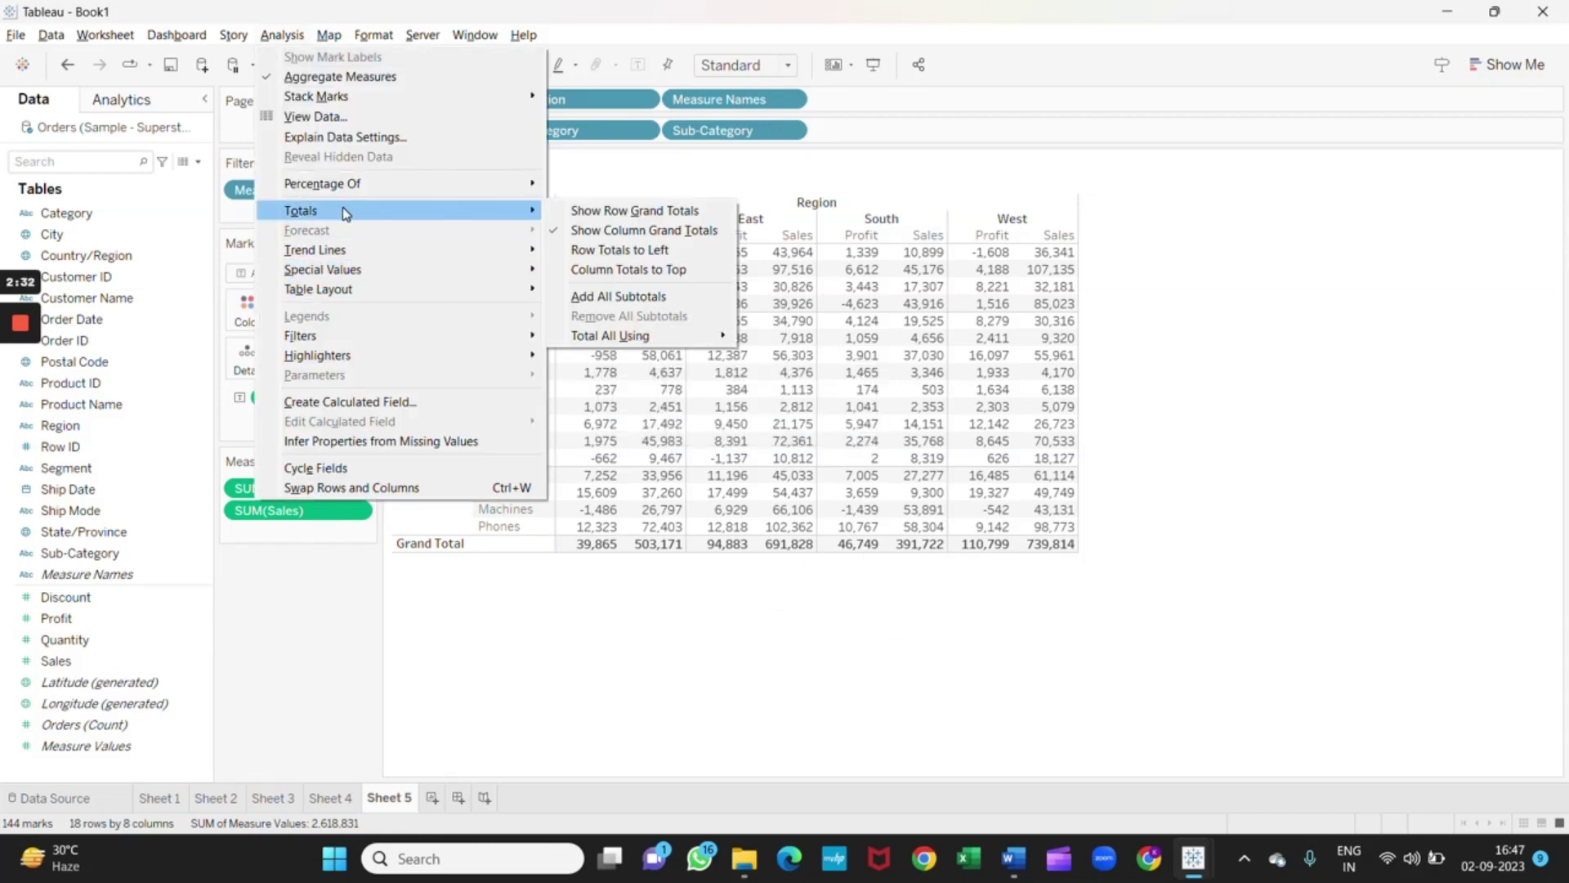
click(619, 297)
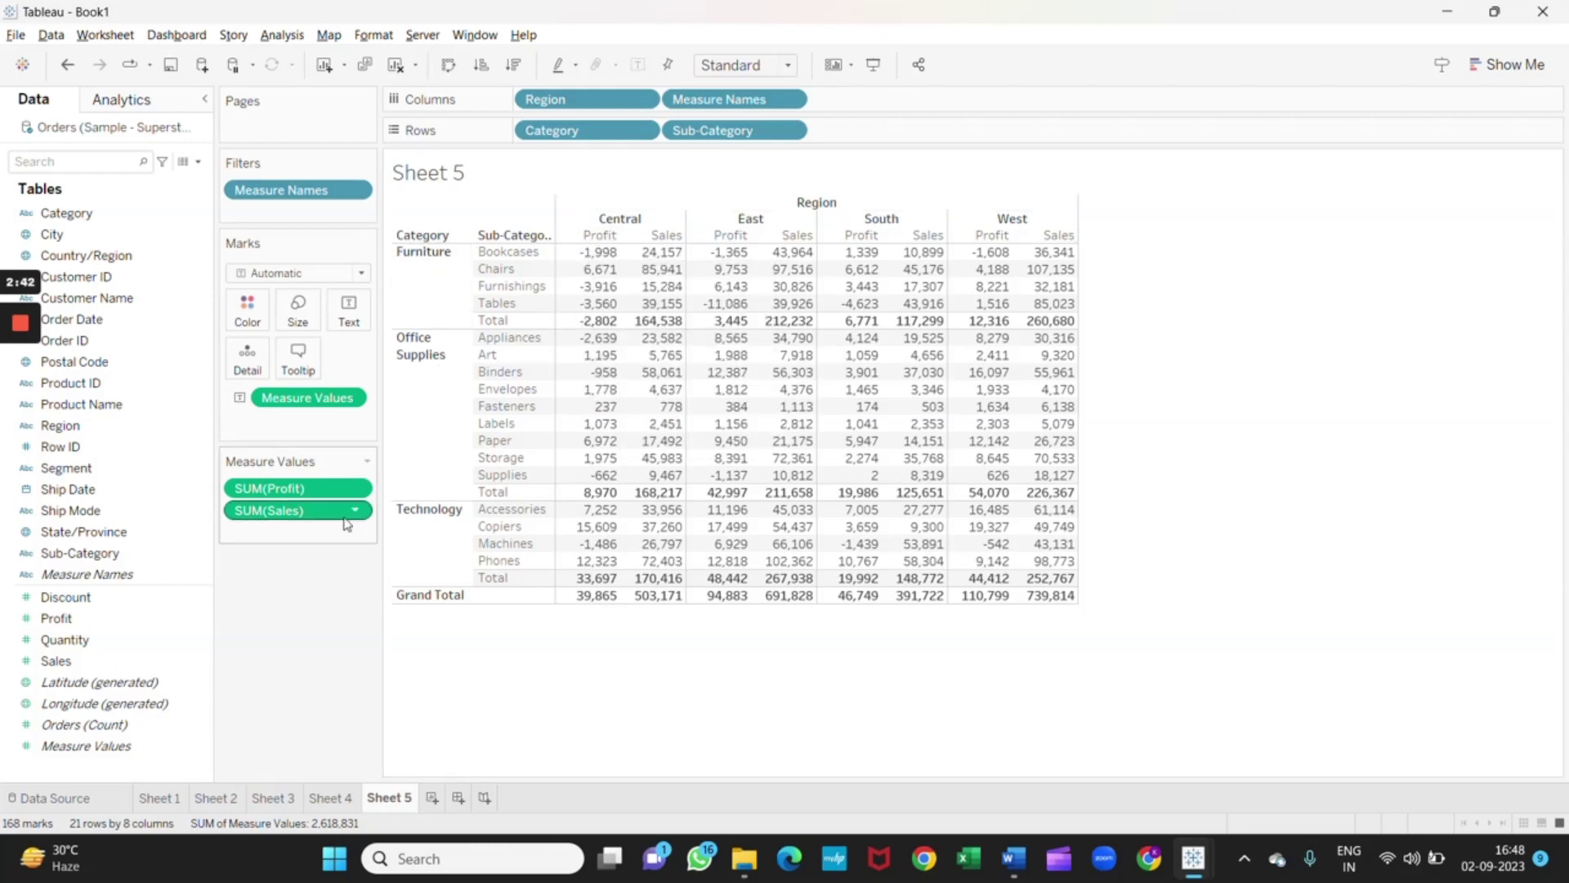
Order Sales before Profit and show Sales as Percent of Total
drag(326, 515, 358, 490)
click(357, 491)
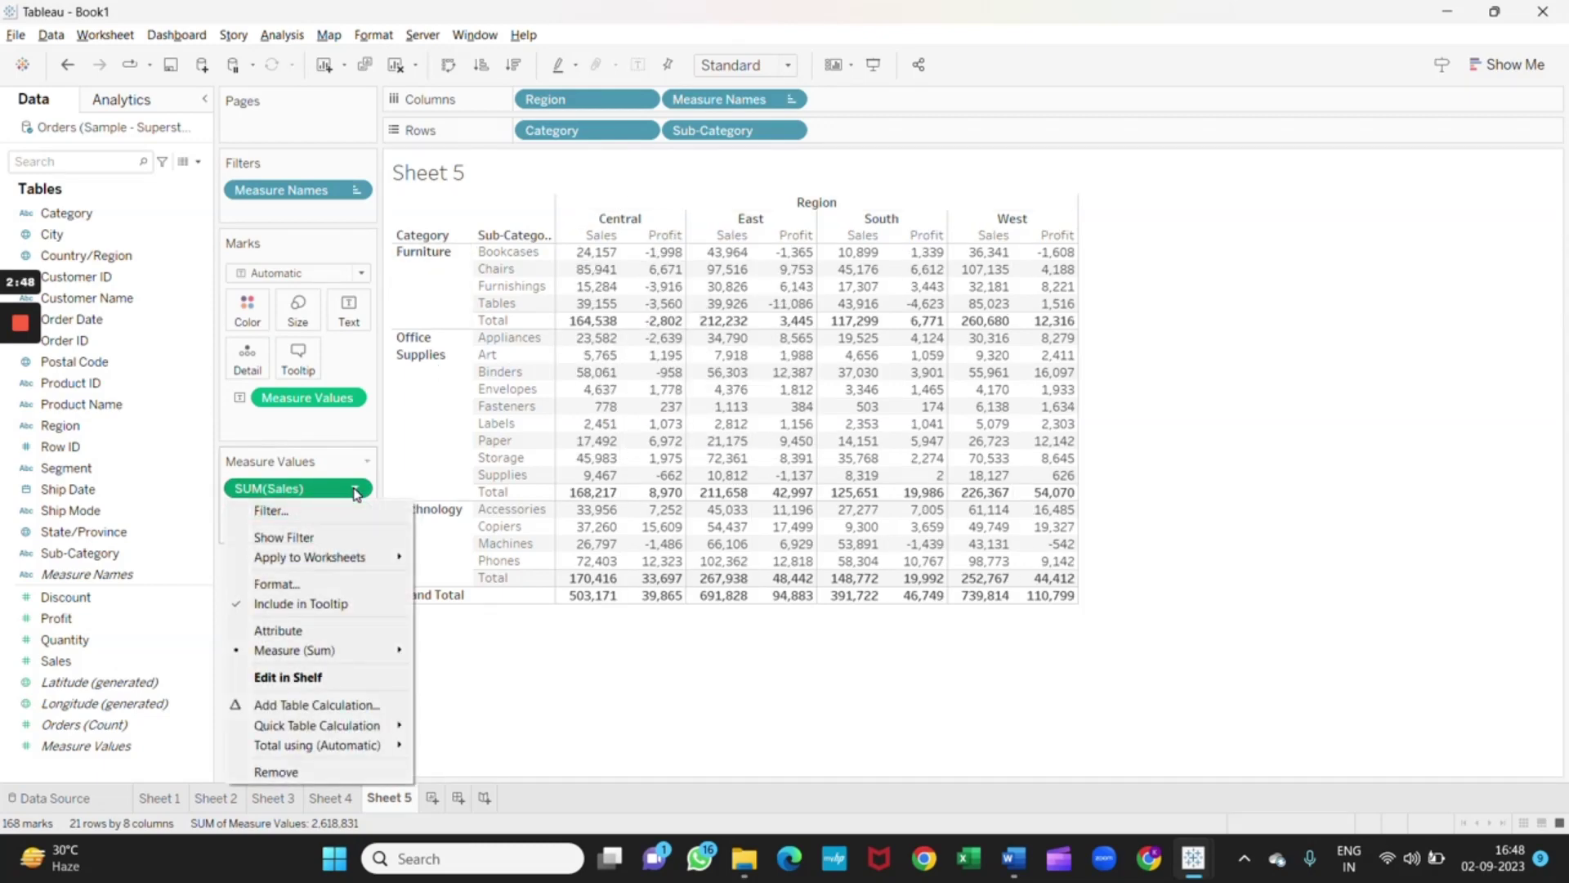
mouse_move(372, 739)
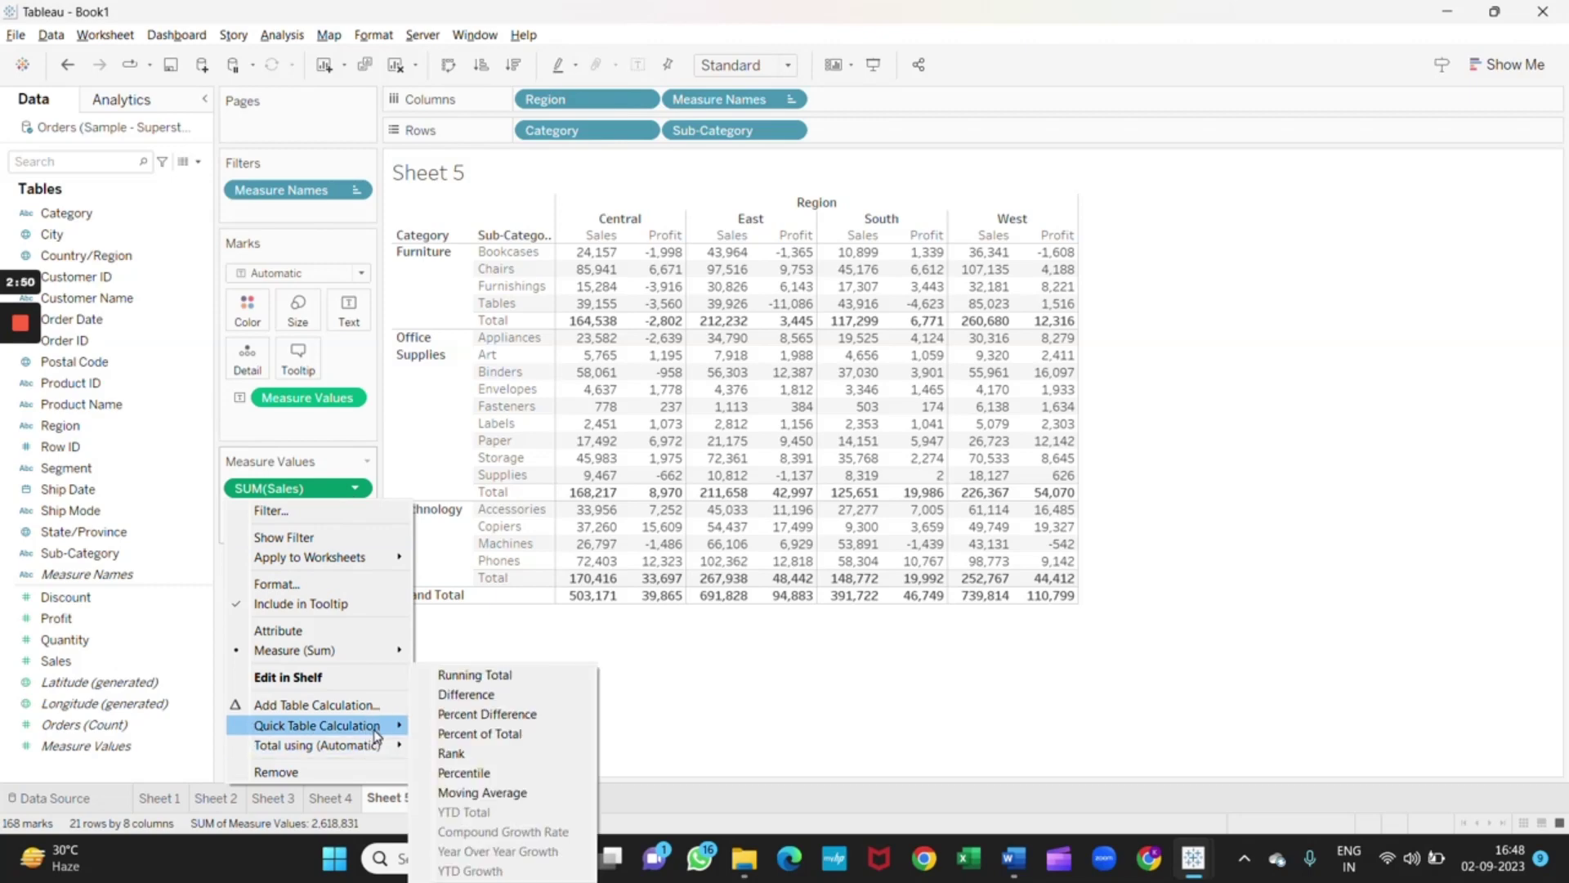
click(488, 734)
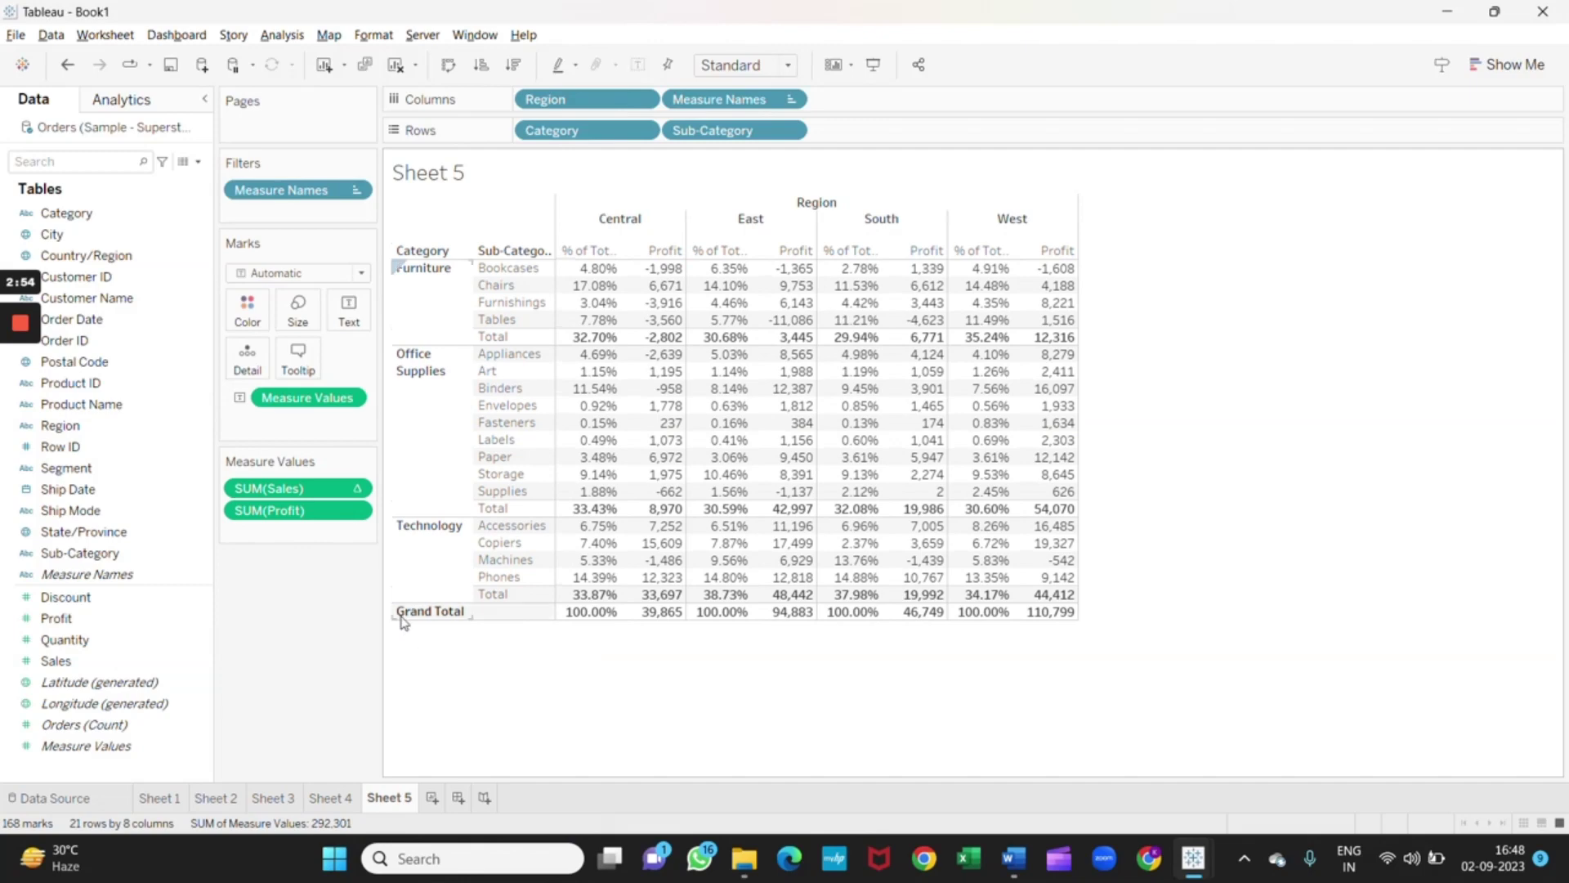
Show Profit as Percent of Total and check the Central Furnishings sales percentage
click(356, 512)
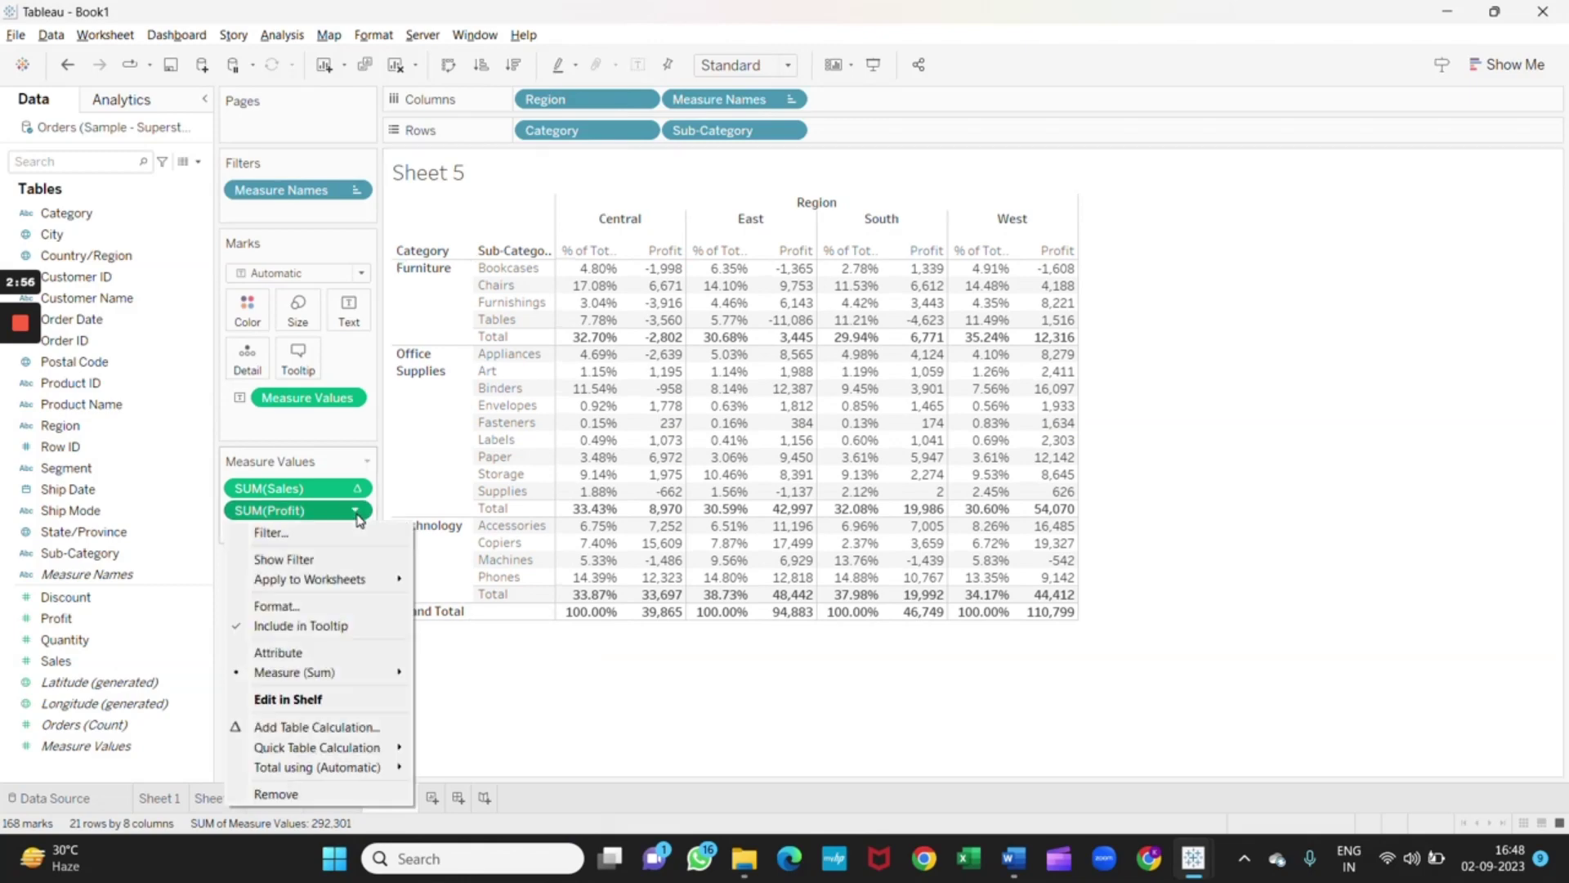
mouse_move(370, 757)
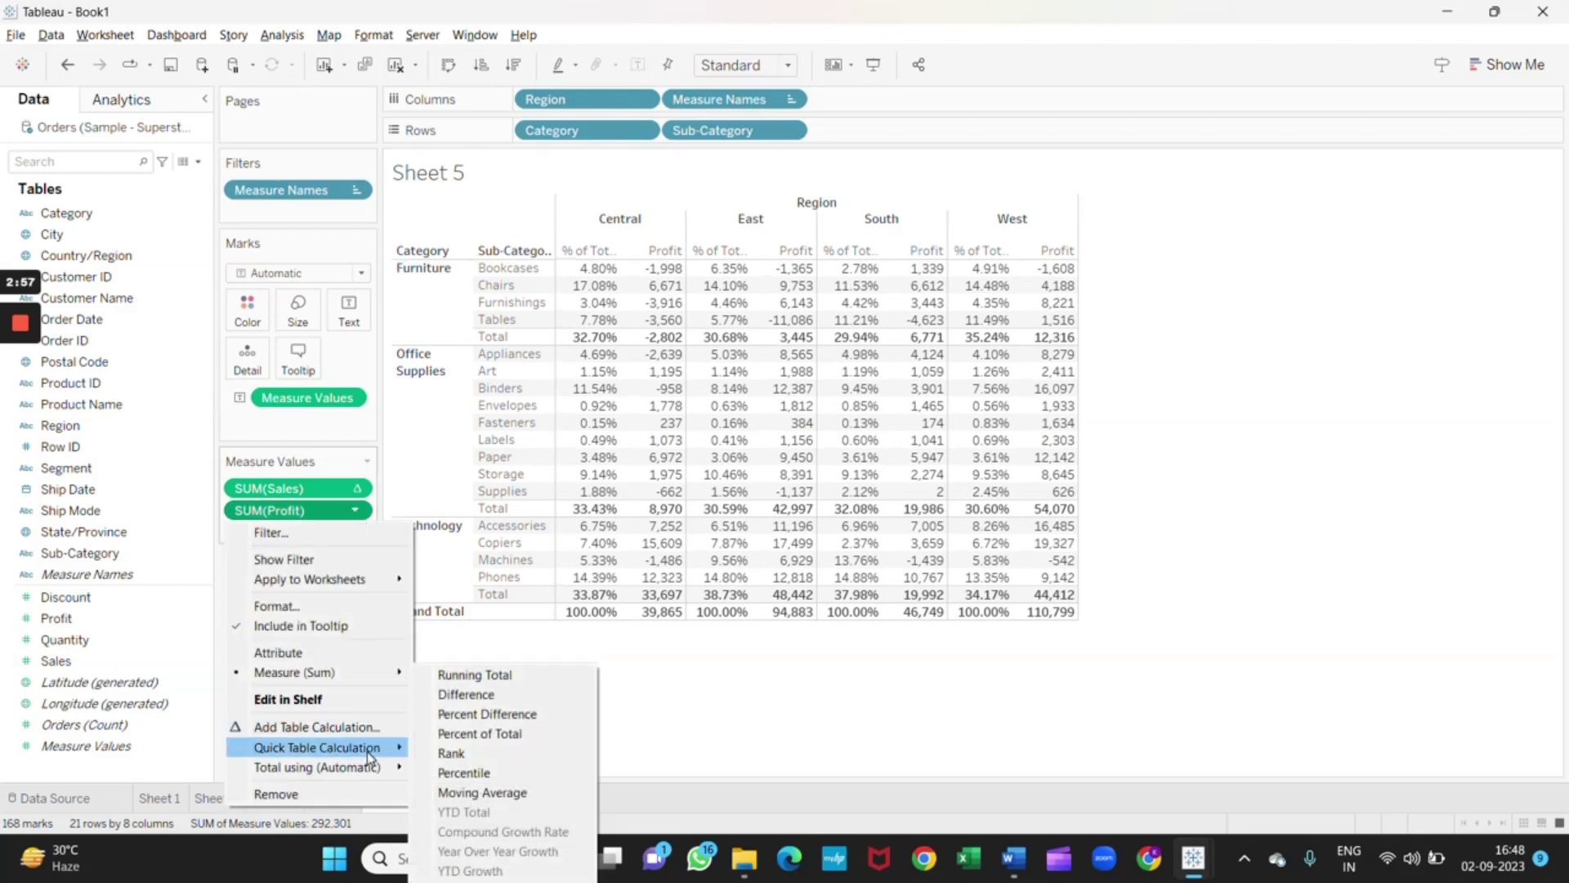
click(489, 736)
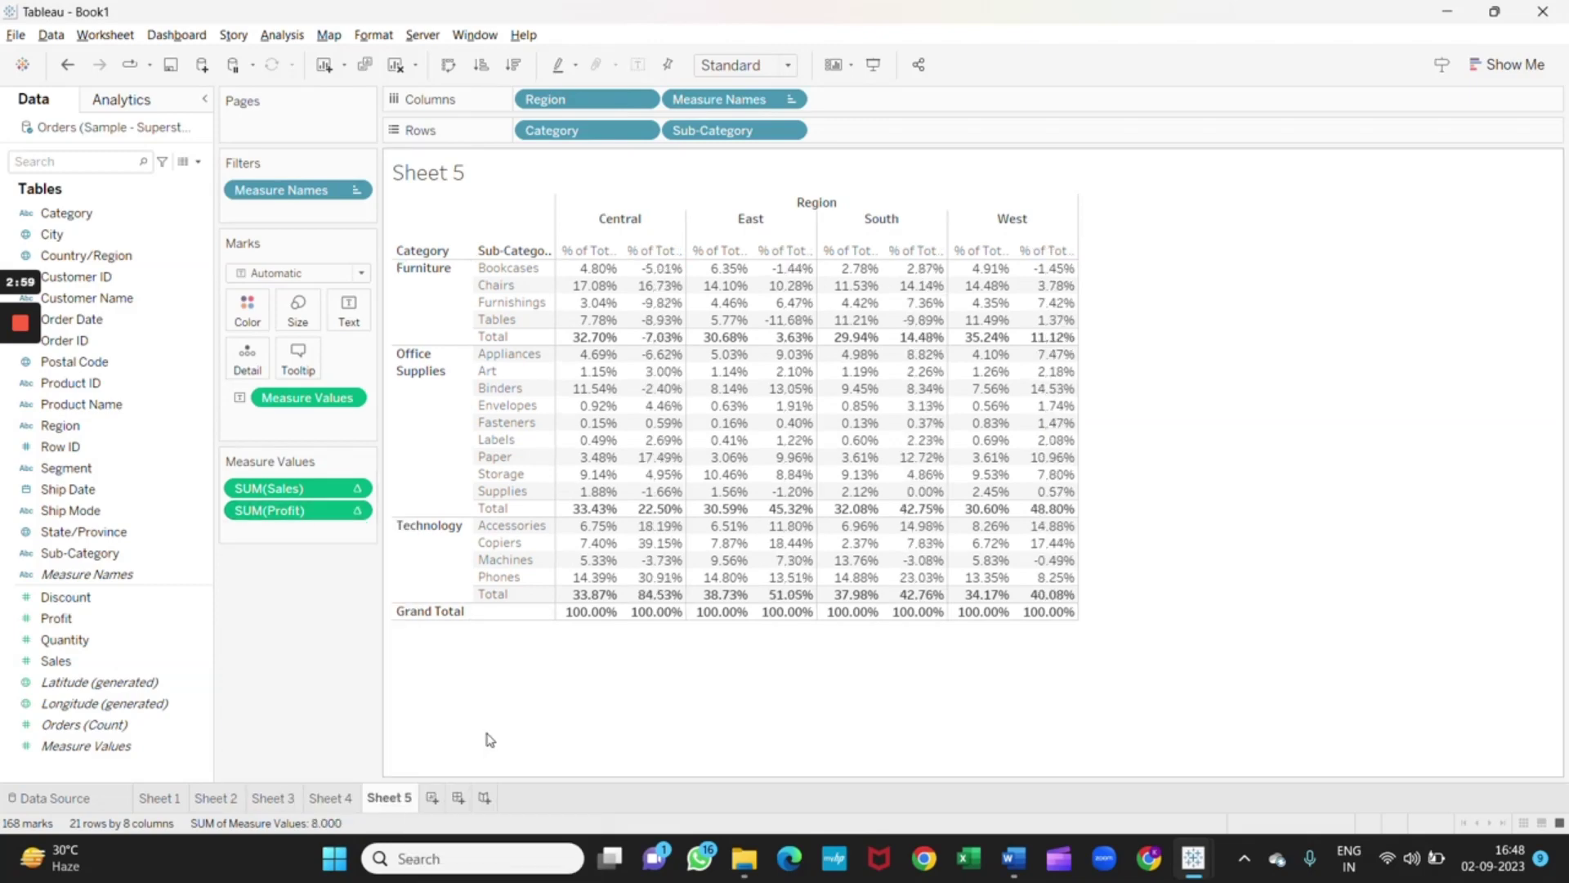
click(597, 304)
click(606, 680)
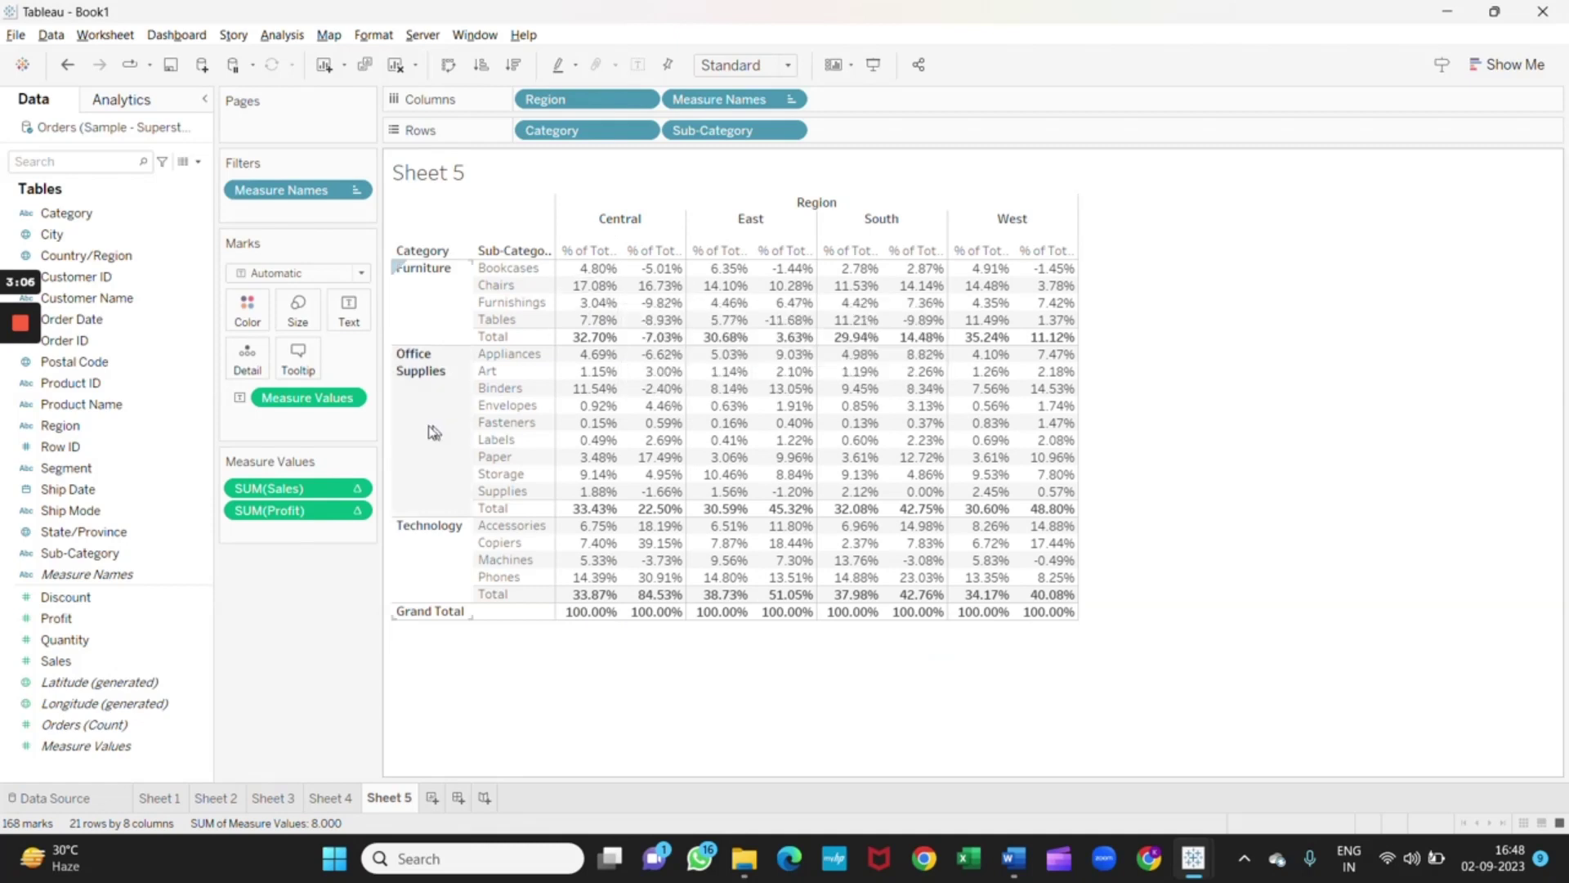
click(364, 491)
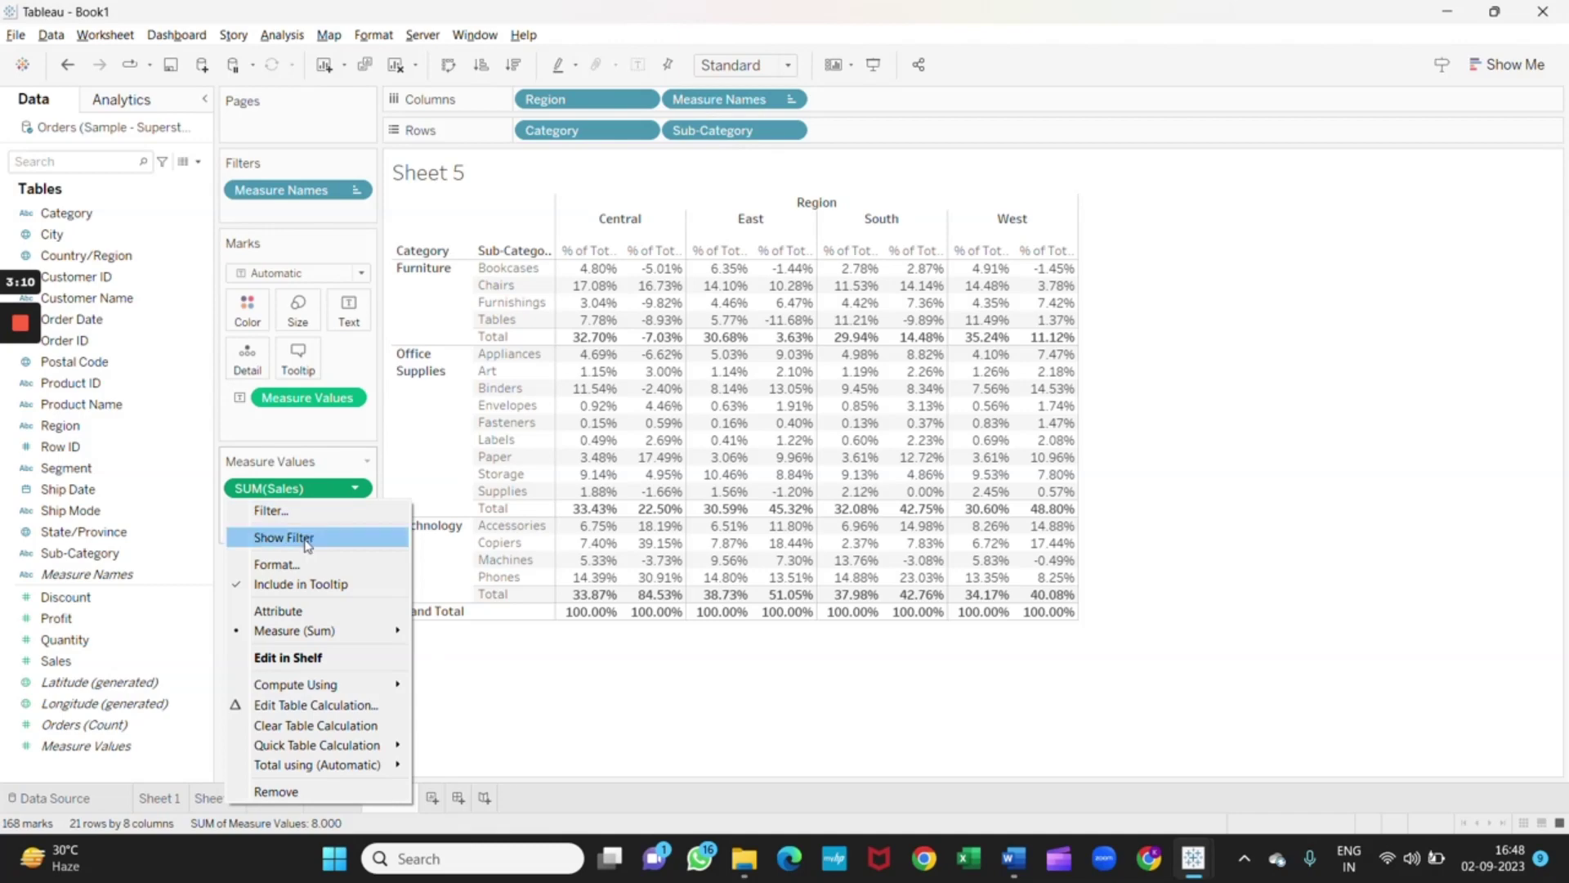
Format the Sales values as Percentage with 0 decimal places
click(301, 565)
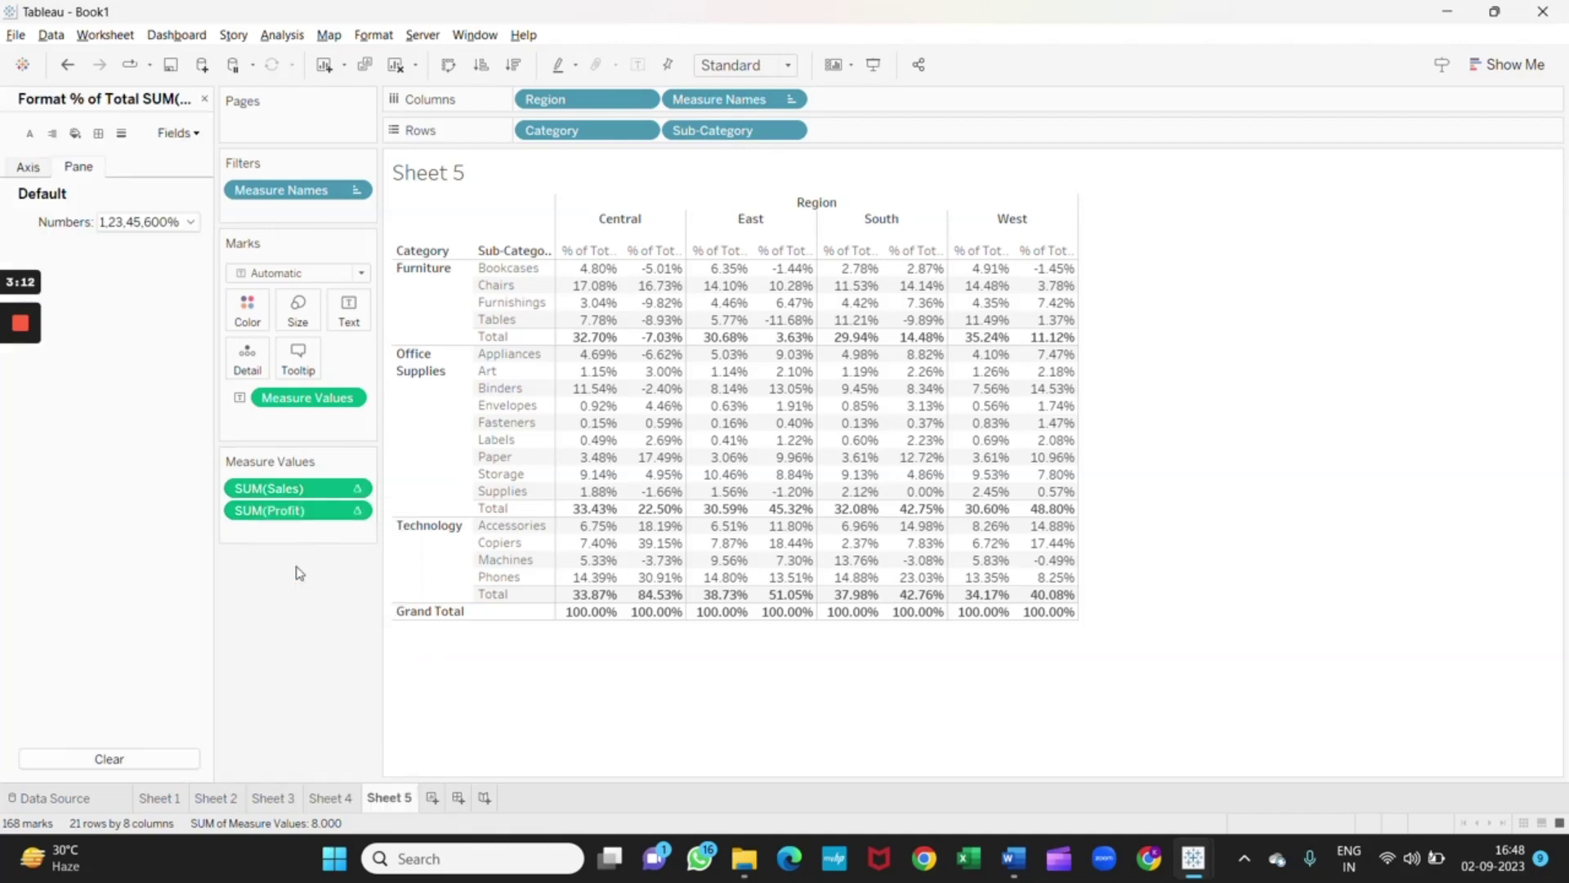
click(189, 222)
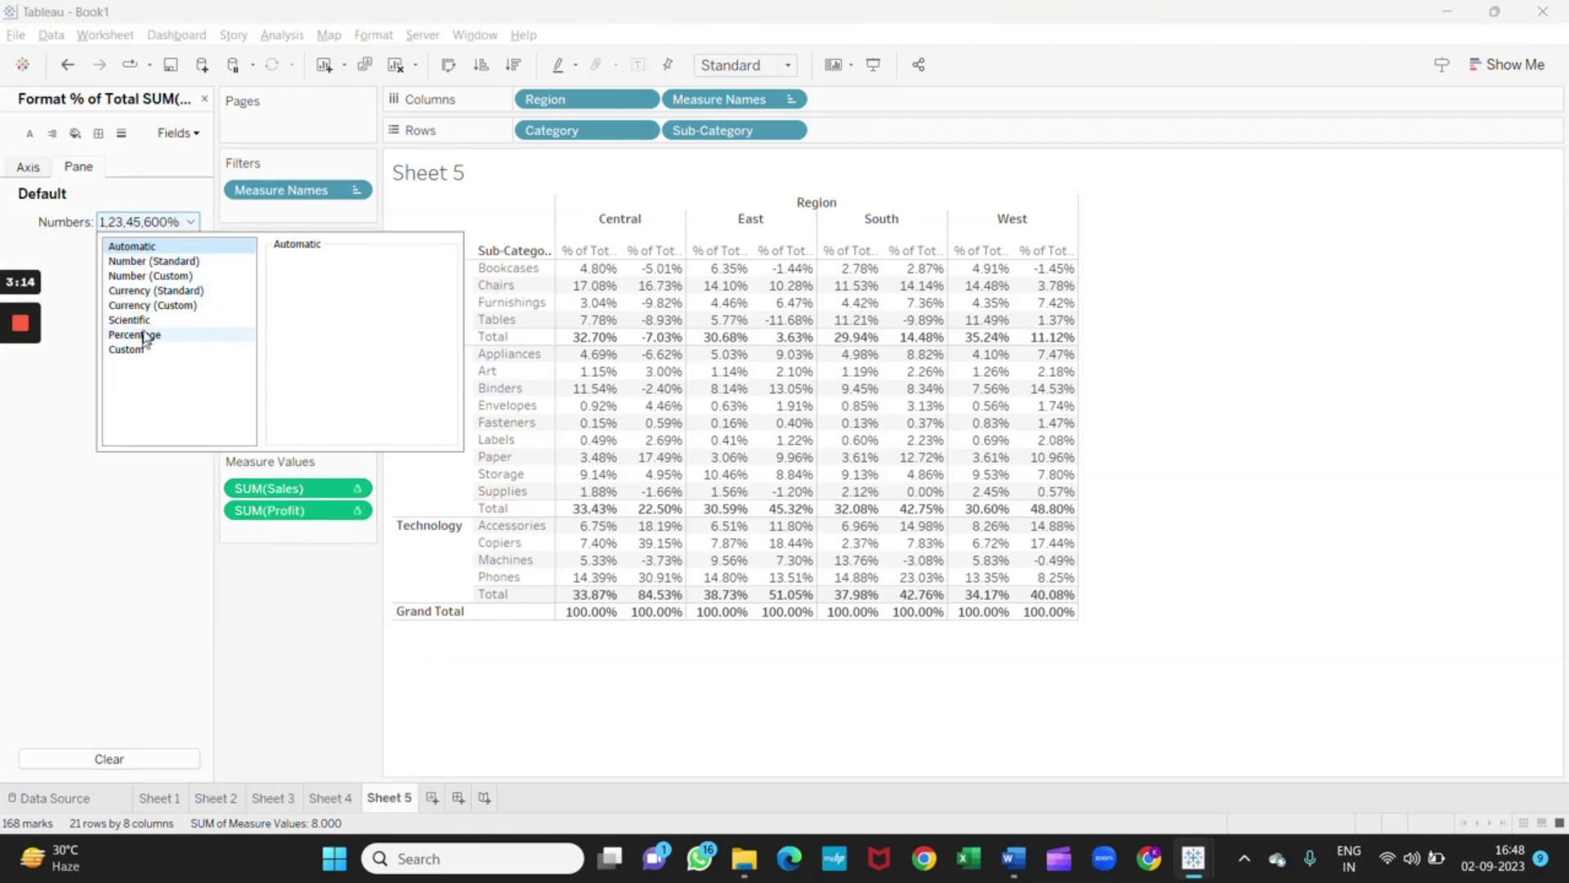
click(175, 342)
click(317, 286)
click(317, 286)
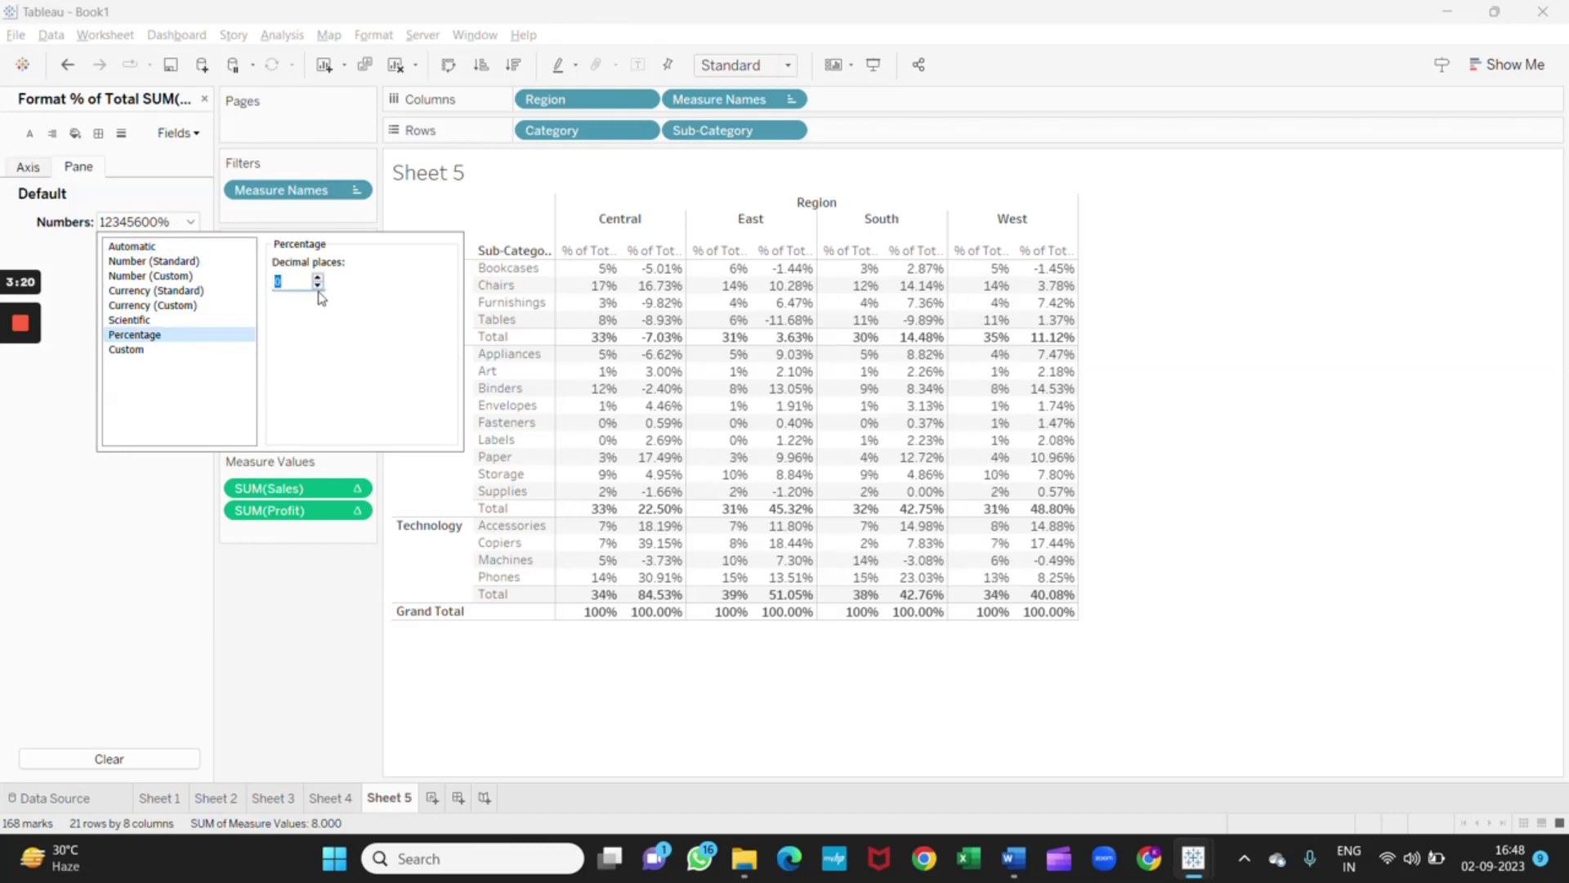
click(523, 673)
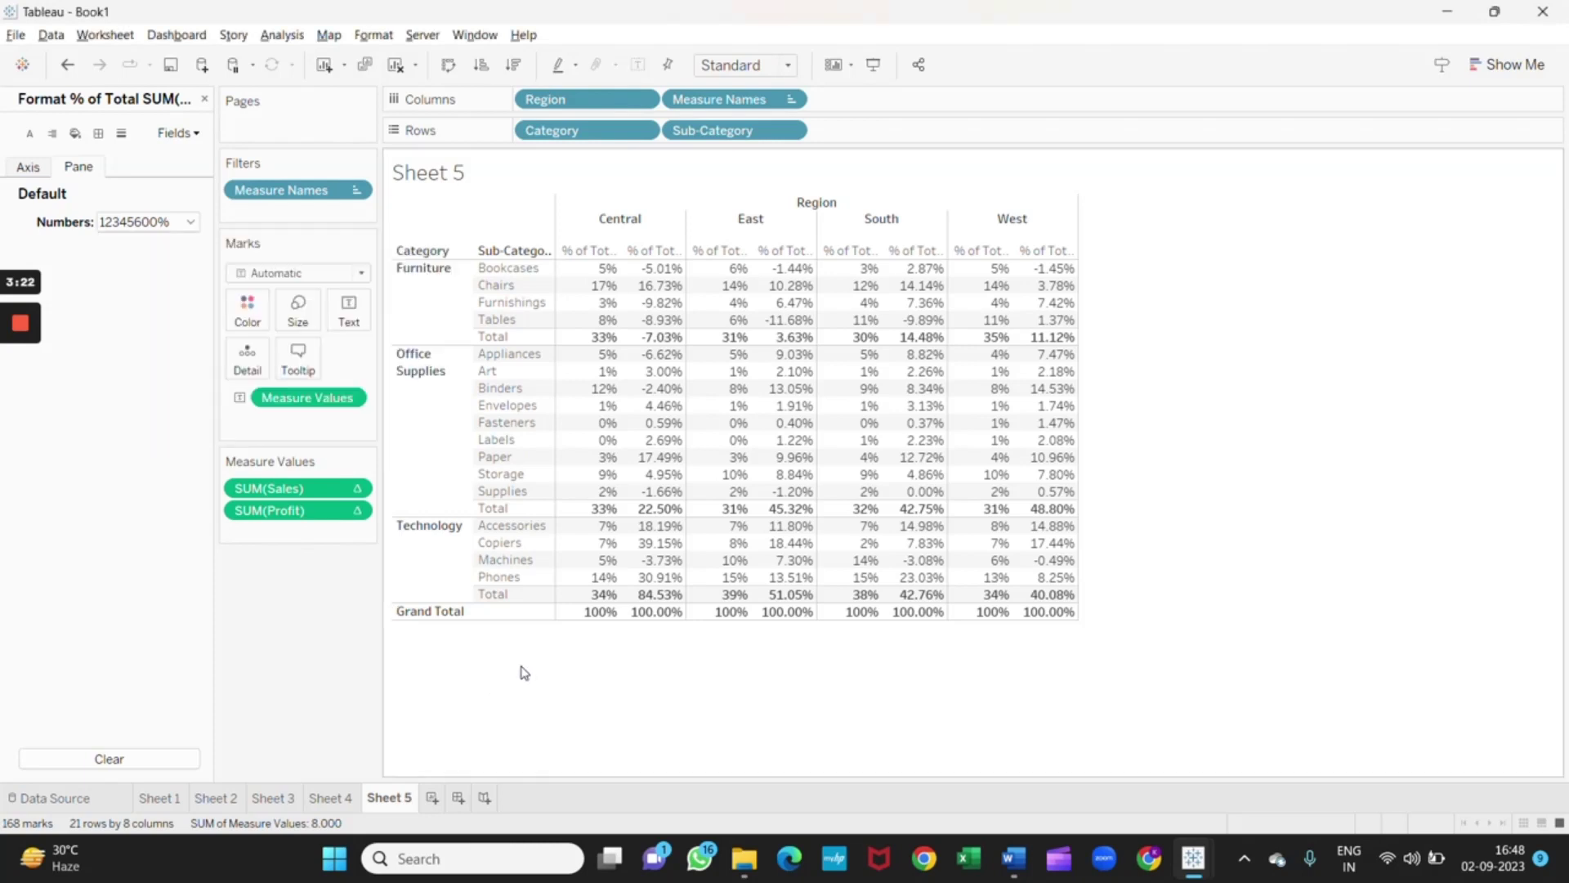
Format the Profit values as Percentage with 0 decimal places
click(361, 515)
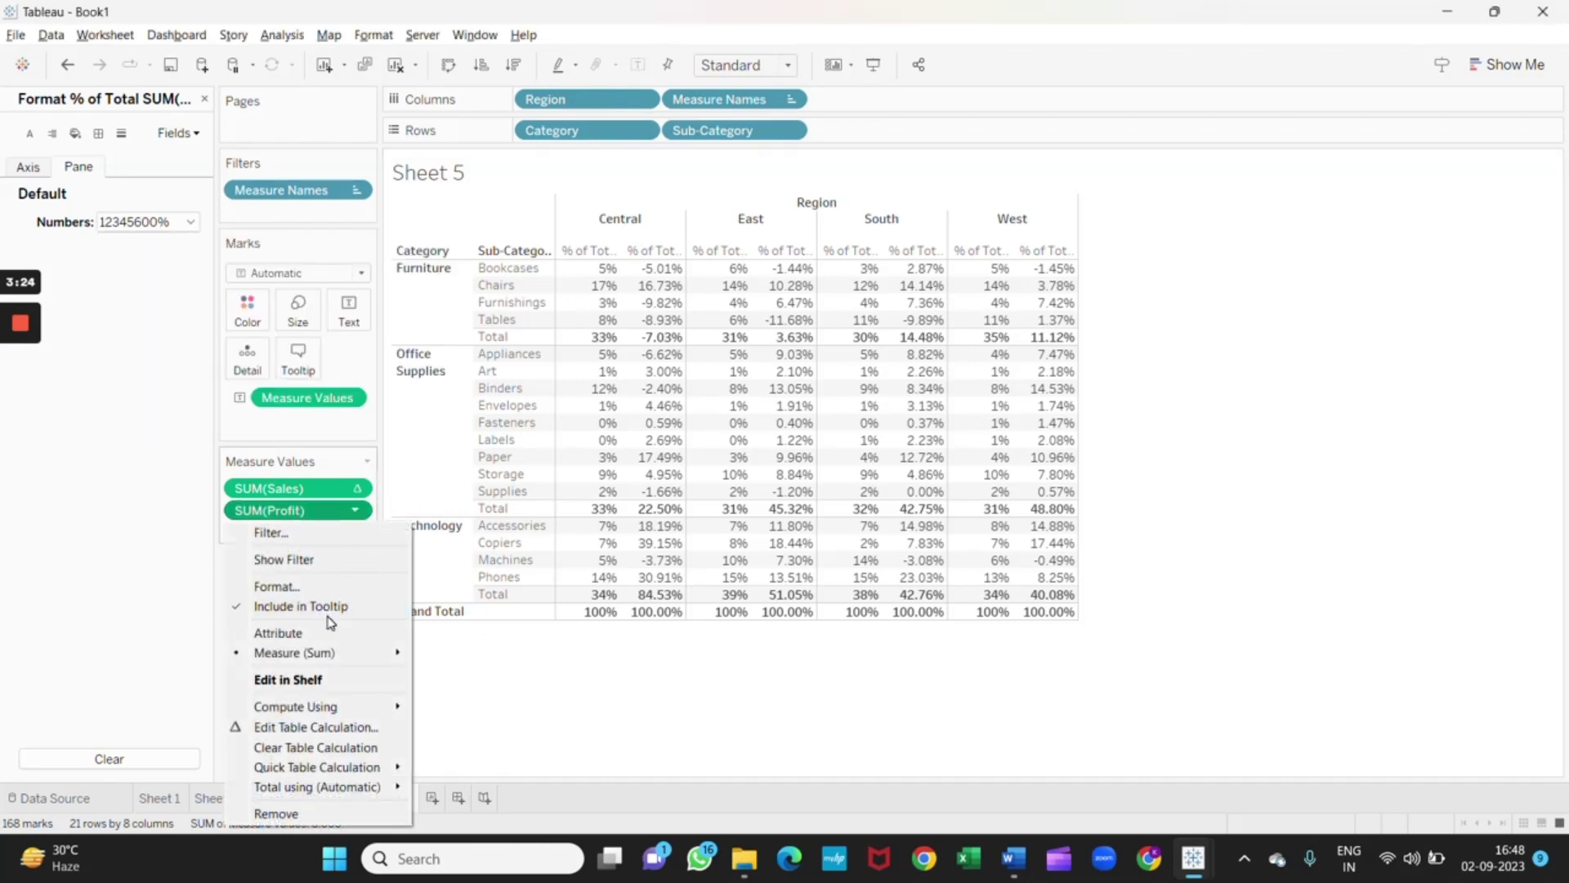
mouse_move(347, 659)
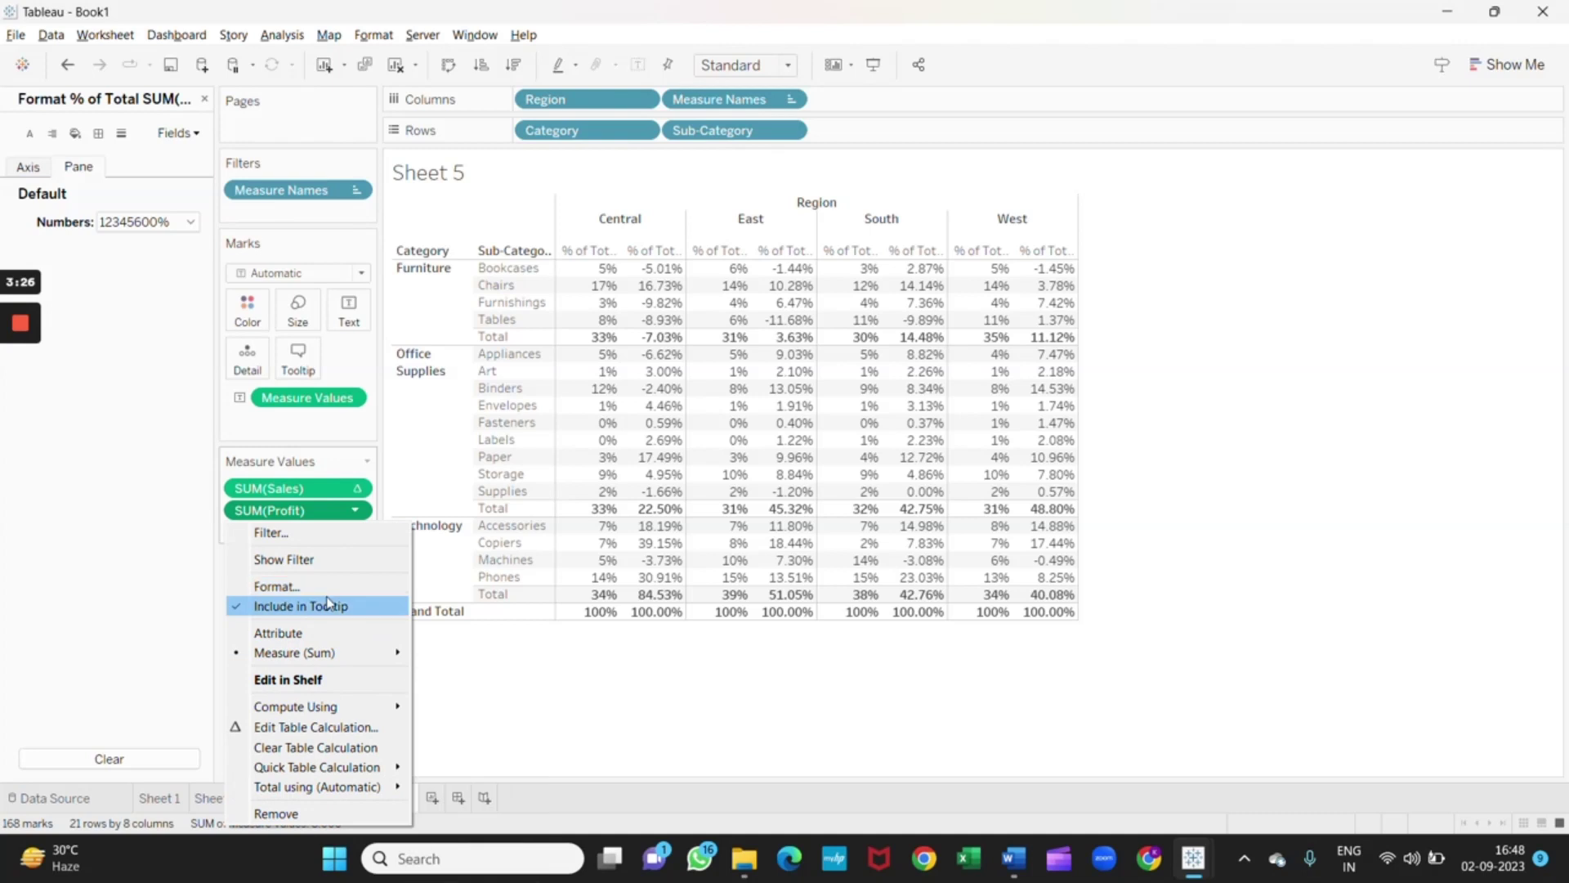
click(333, 606)
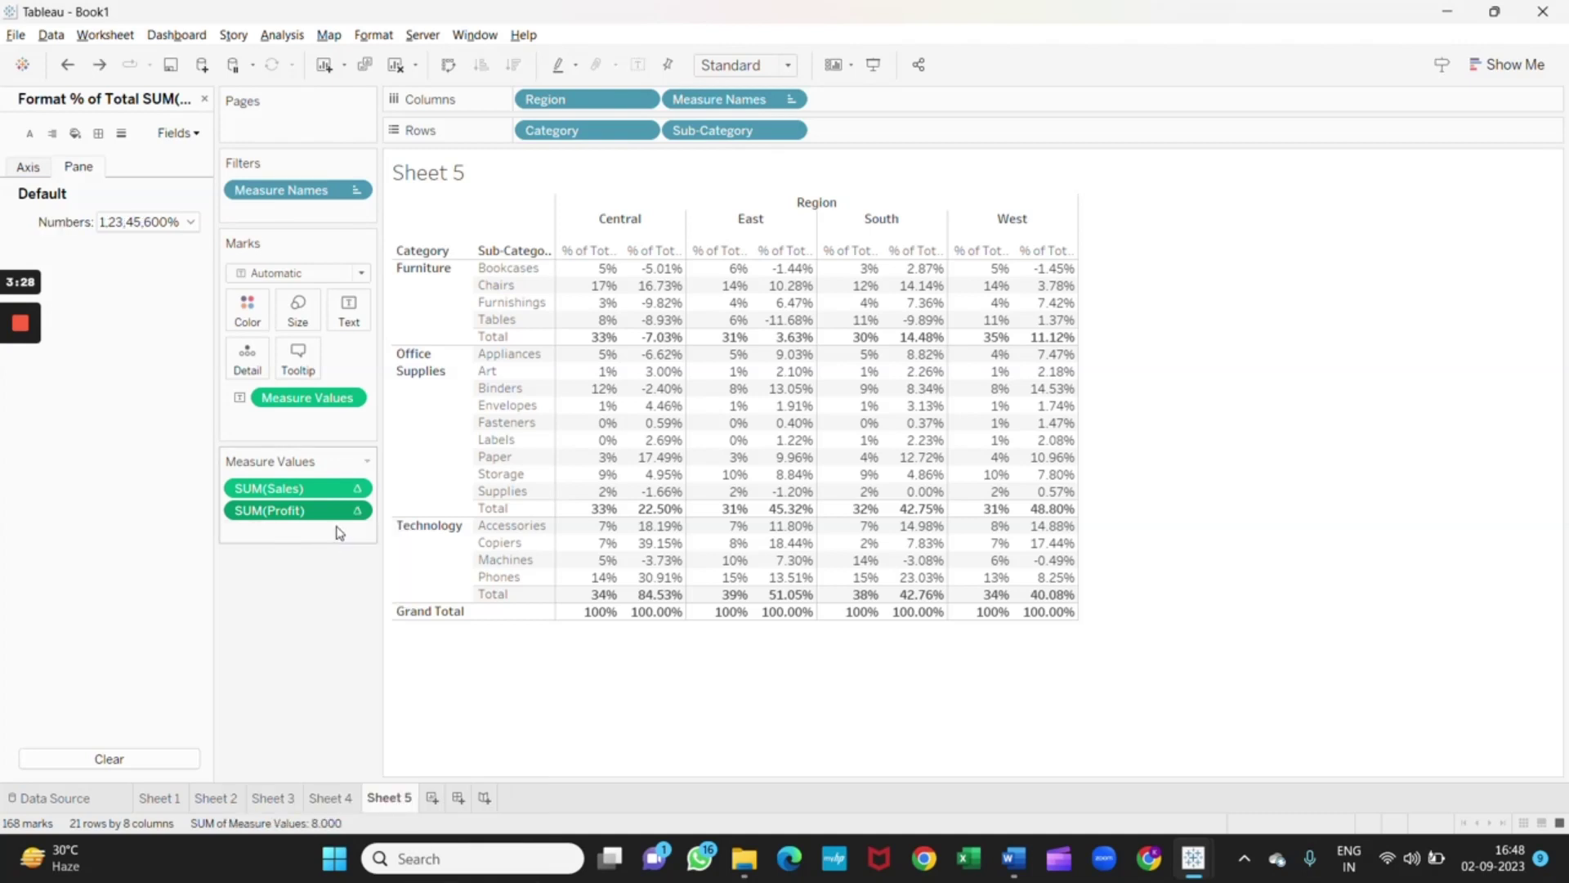
click(361, 515)
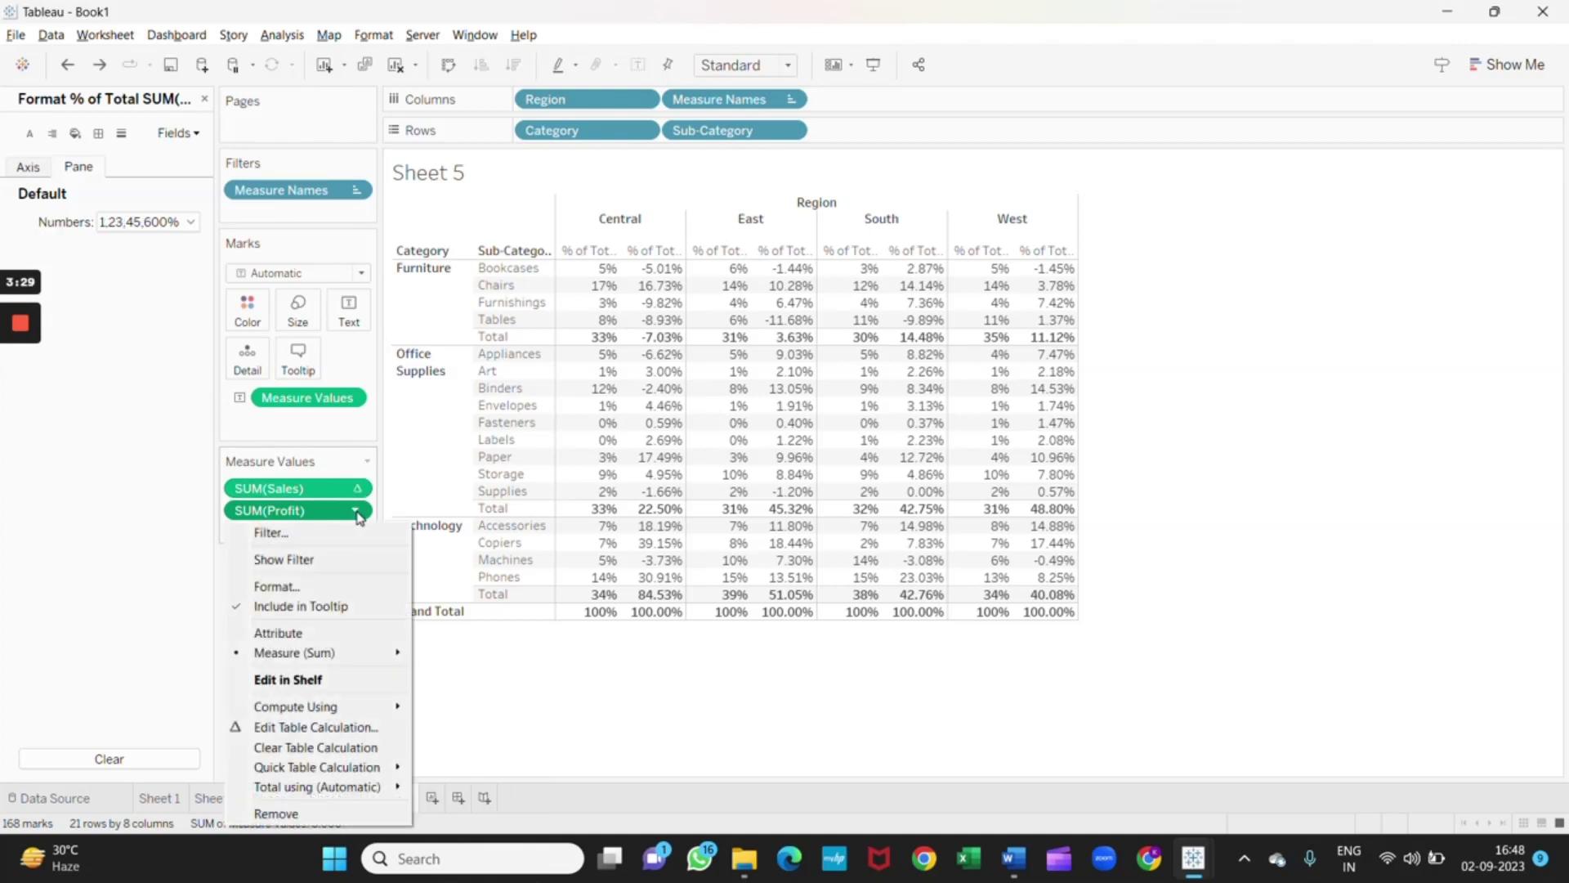
click(305, 585)
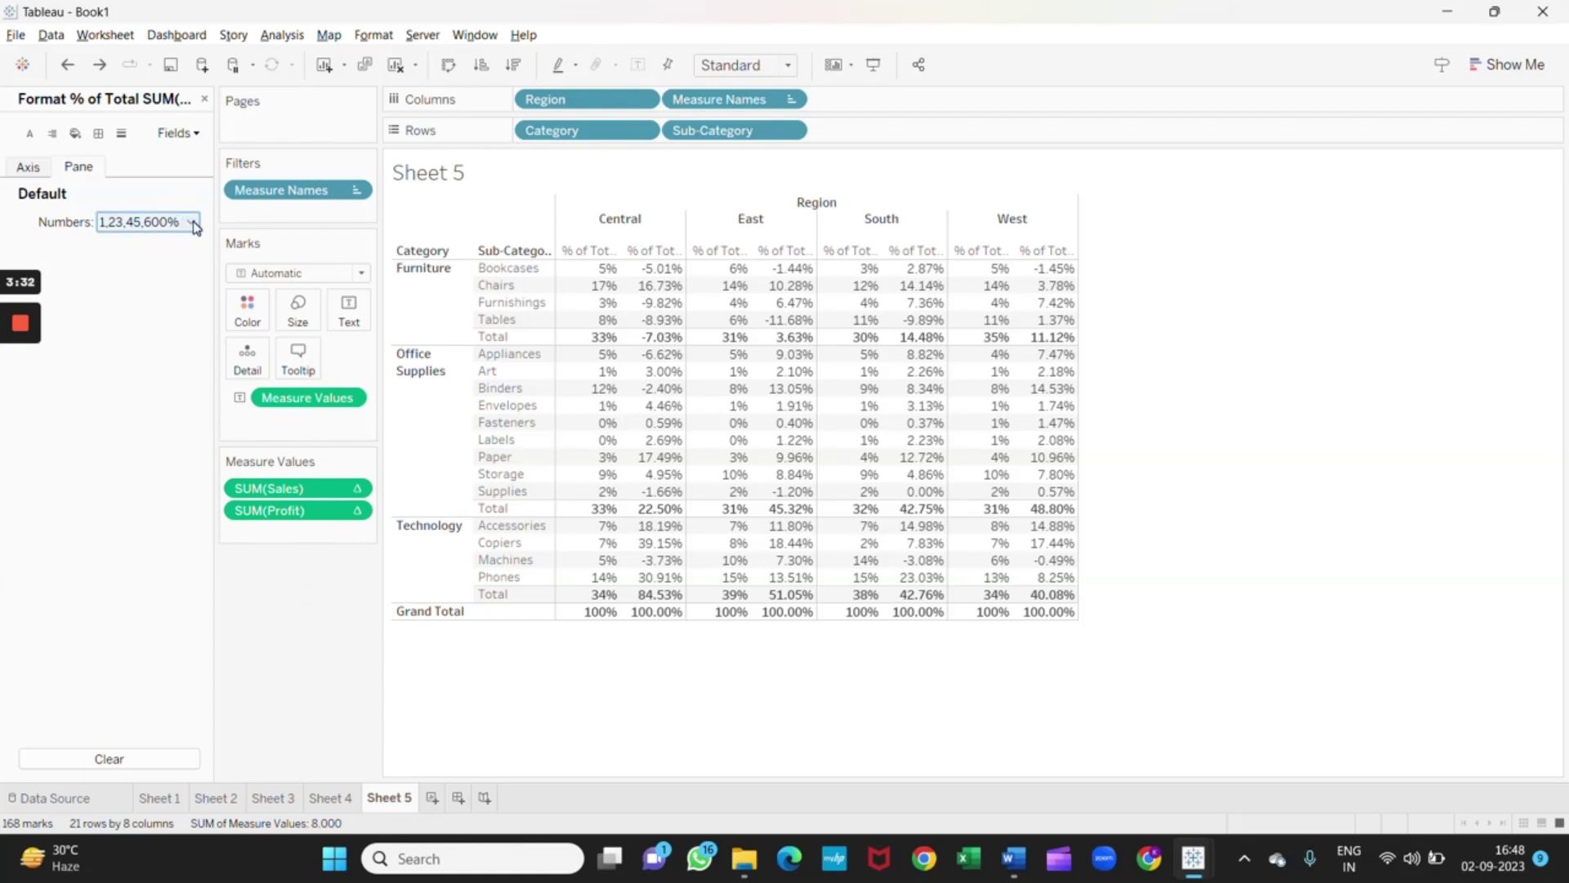
click(189, 222)
click(153, 336)
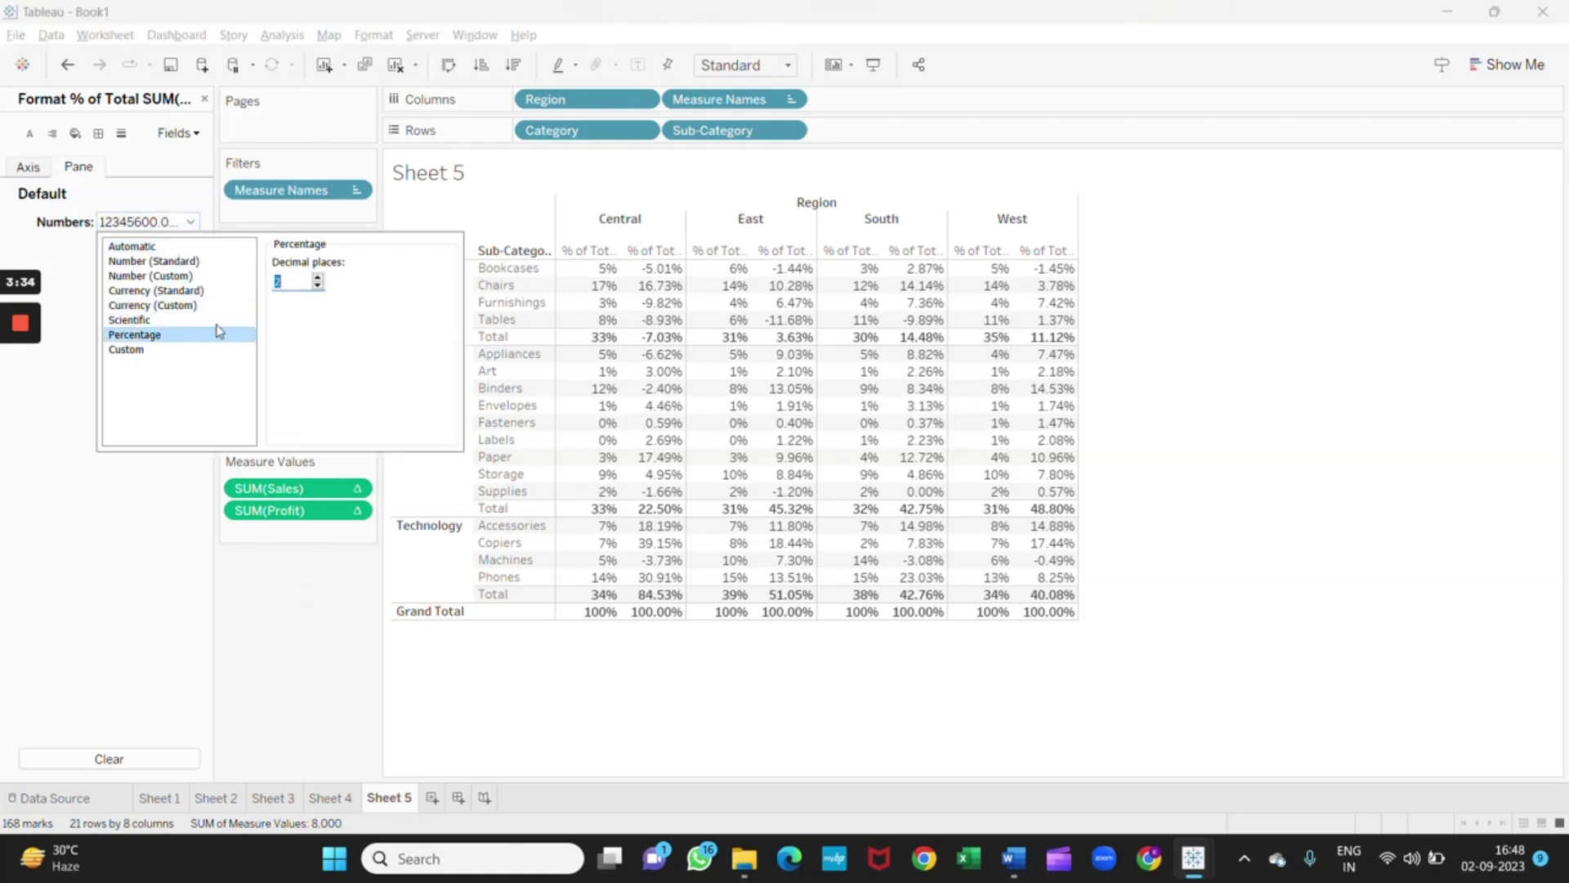
click(315, 287)
click(316, 286)
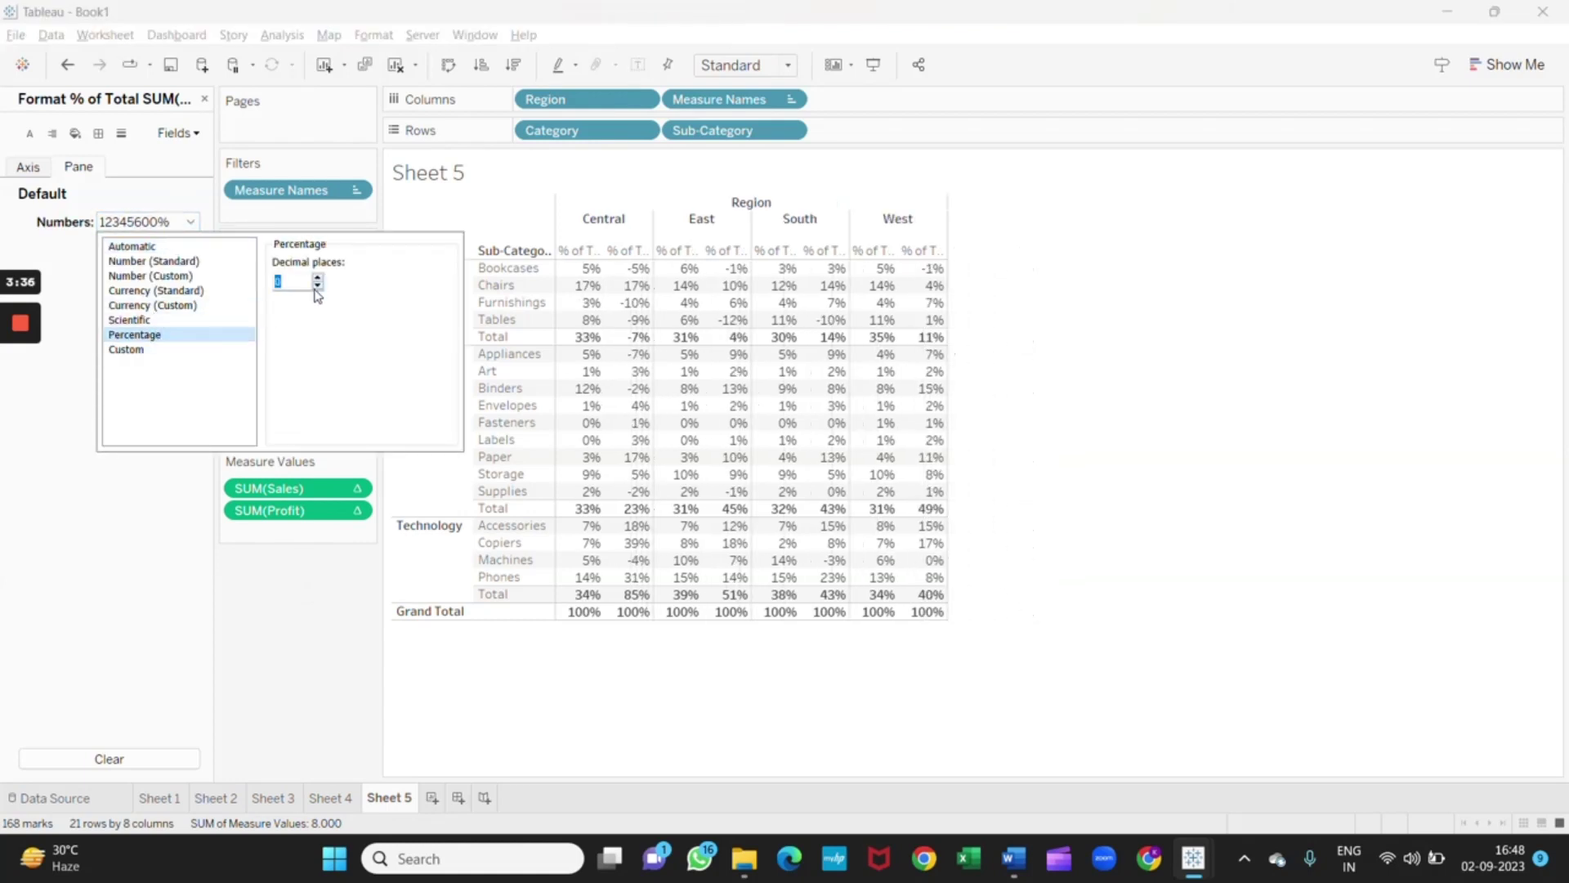
click(527, 708)
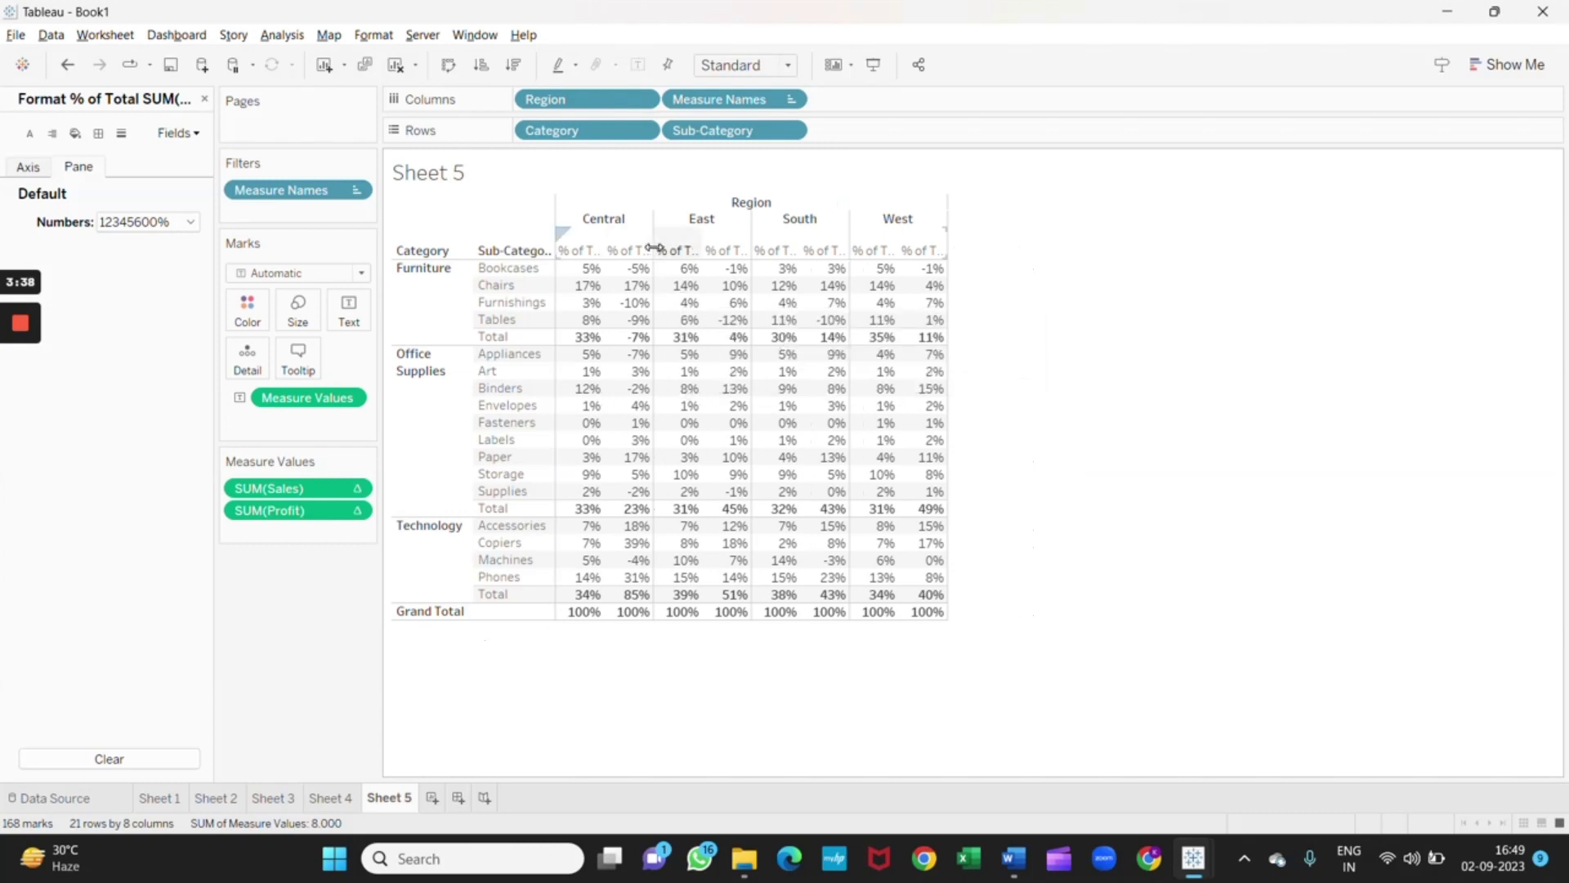
Widen the percentage columns and alias the % of Total Sales header to 'Sales %'
drag(654, 249, 718, 251)
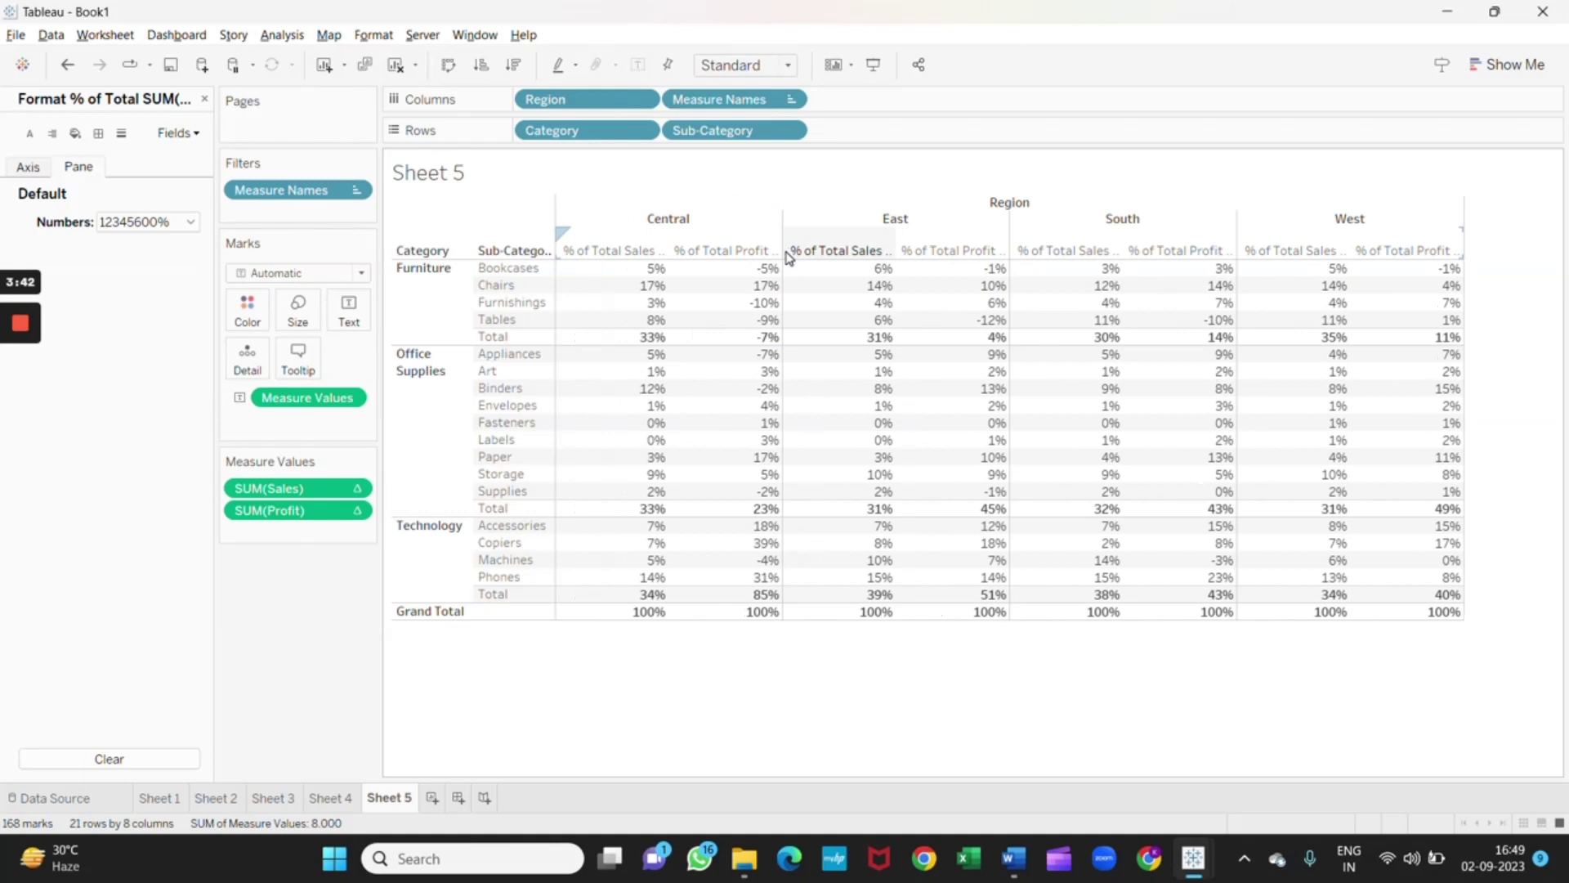
click(633, 255)
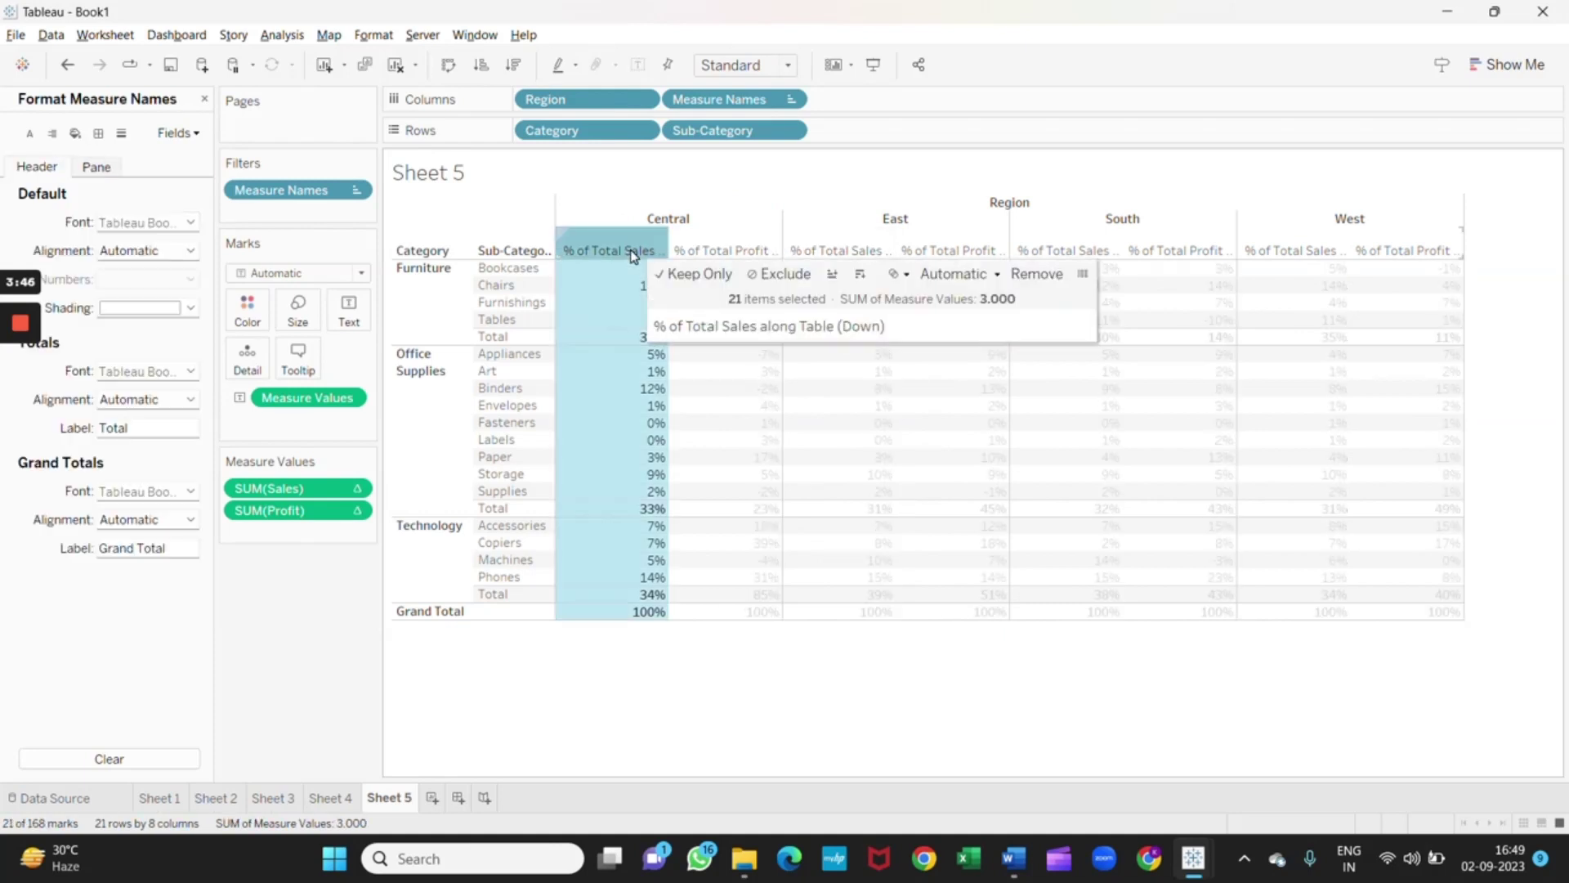
click(634, 255)
right_click(634, 255)
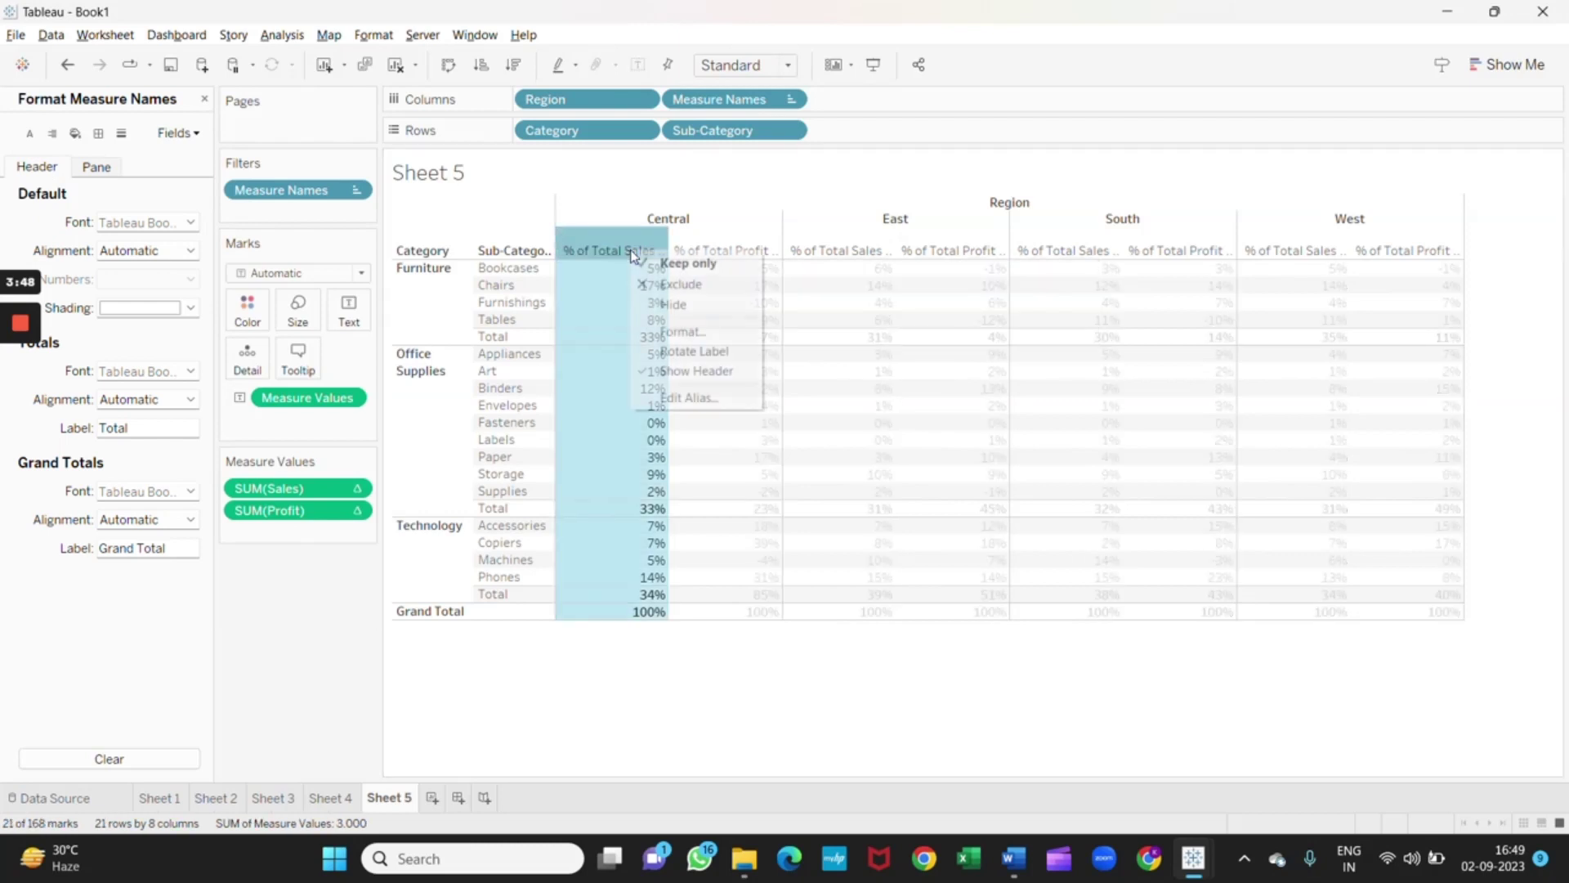
click(715, 403)
key(BackSpace)
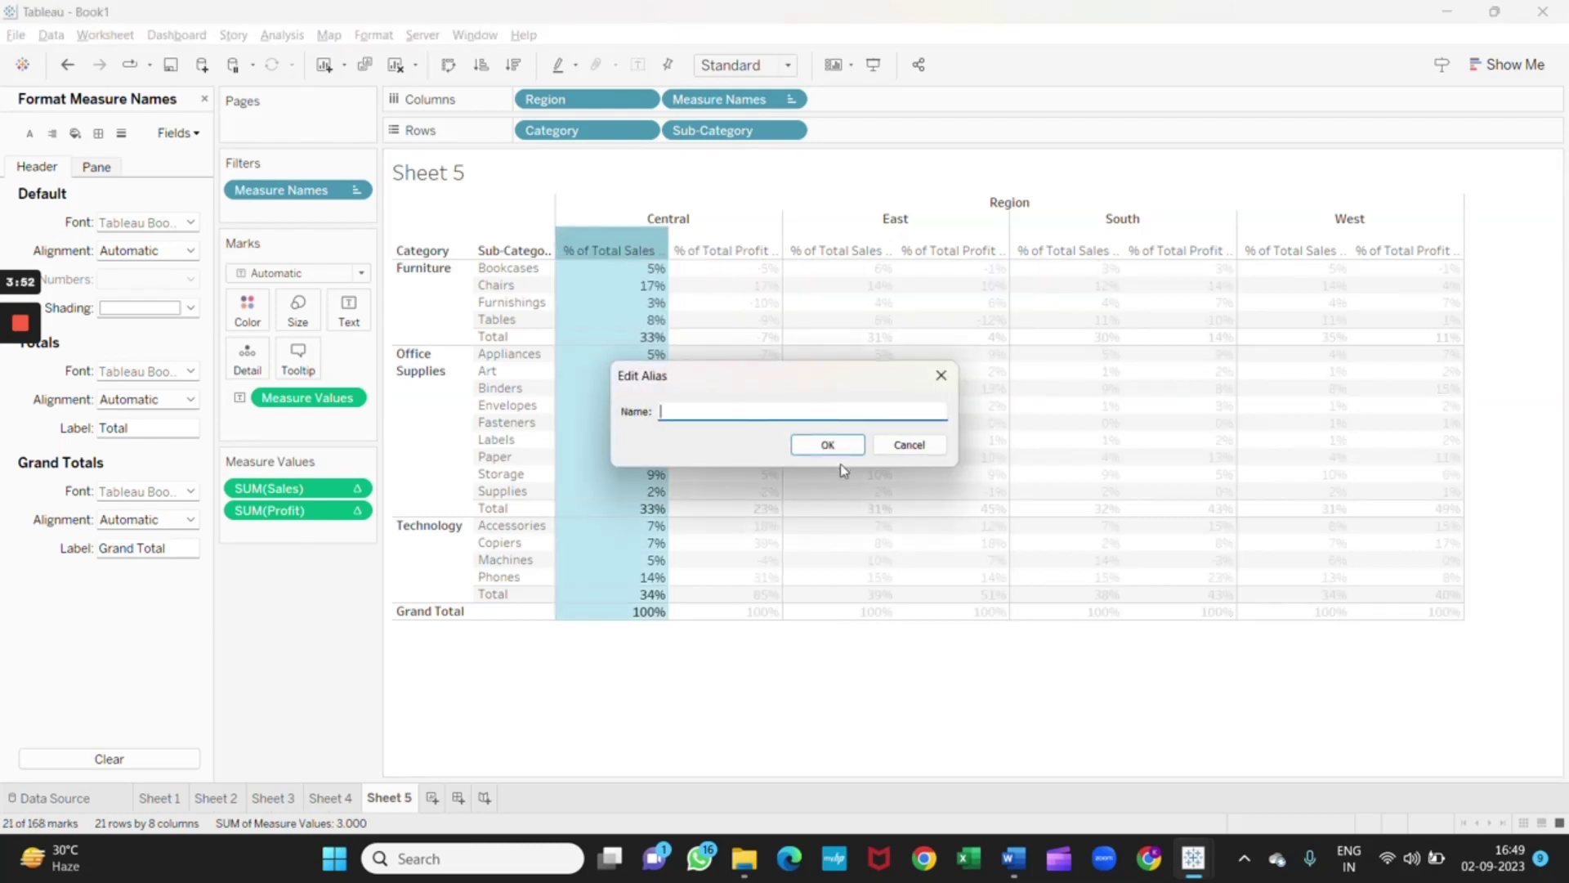
text(Sal)
key(BackSpace)
key(BackSpace)
text(ales %)
click(840, 444)
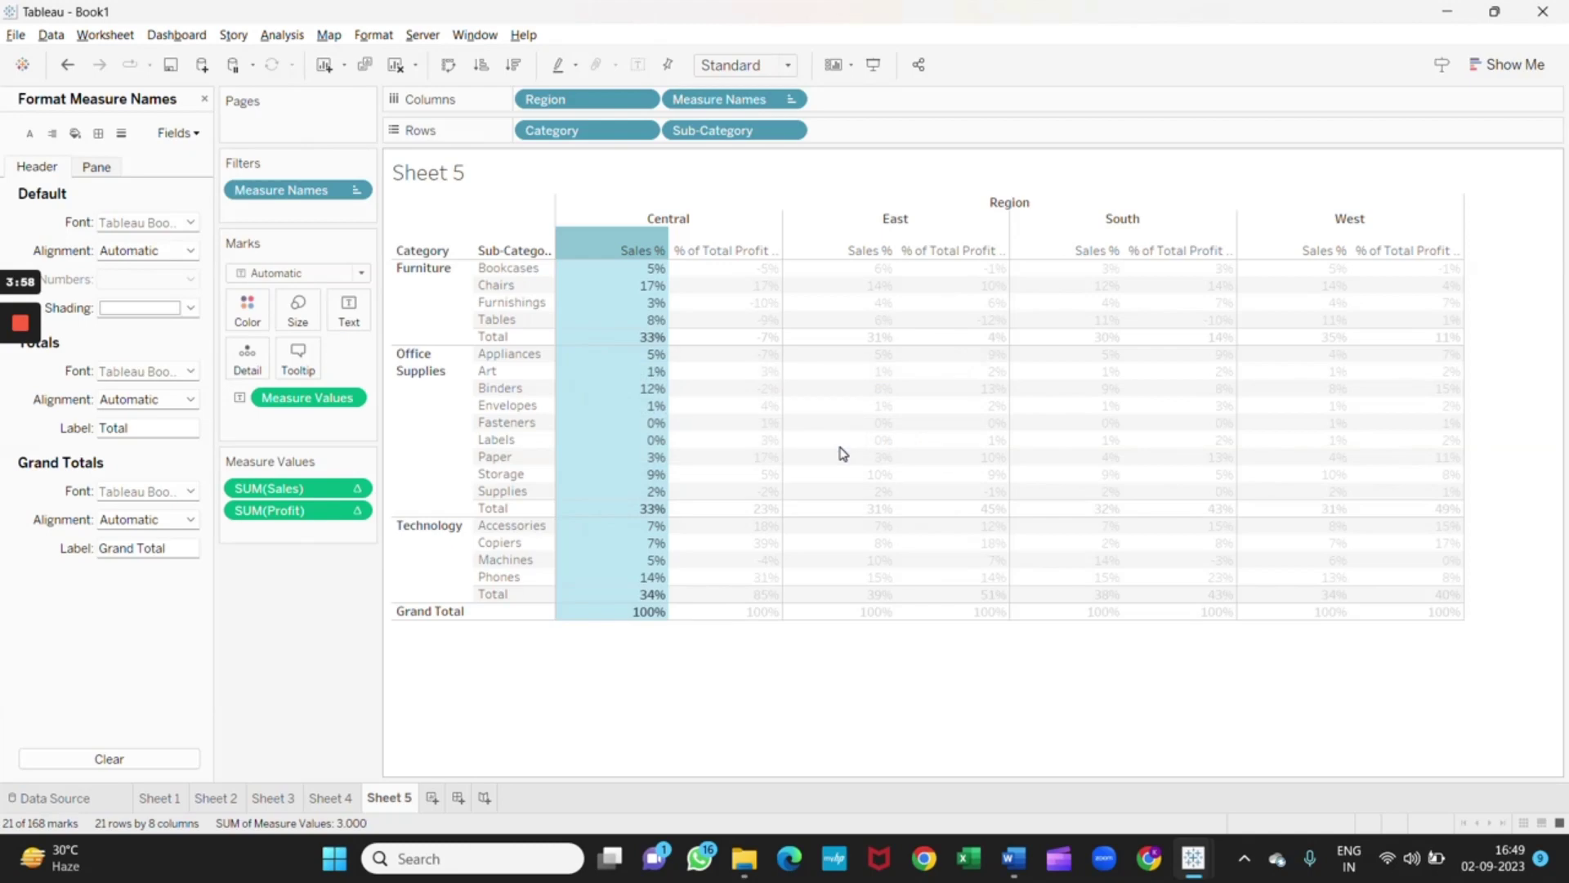
Alias the % of Total Profit header to 'Profit %' and narrow the measure columns
click(705, 260)
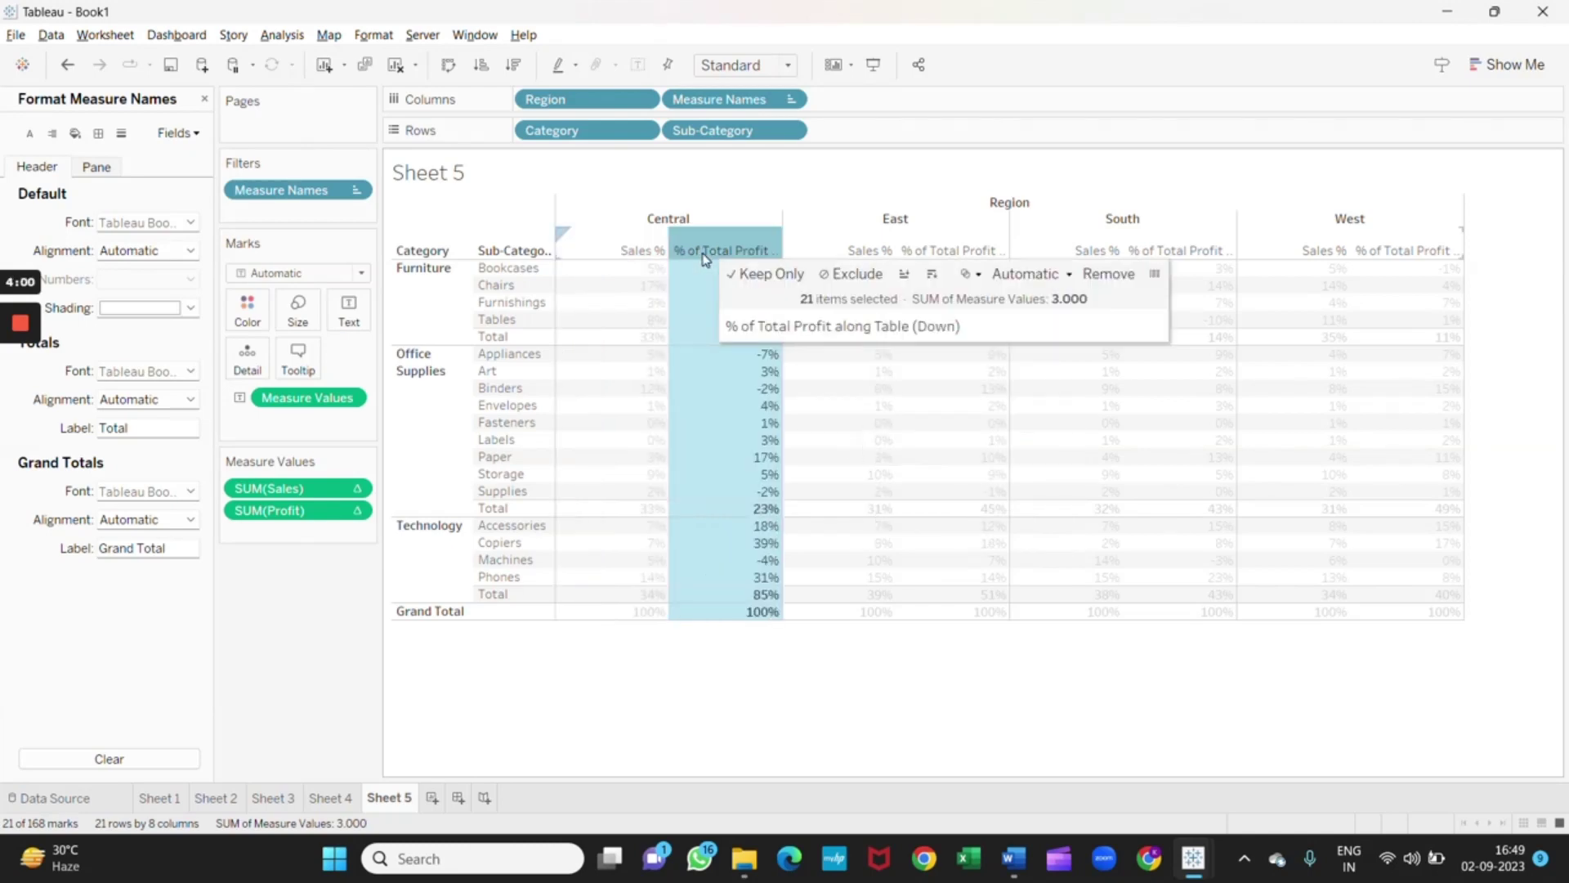
right_click(704, 259)
click(761, 402)
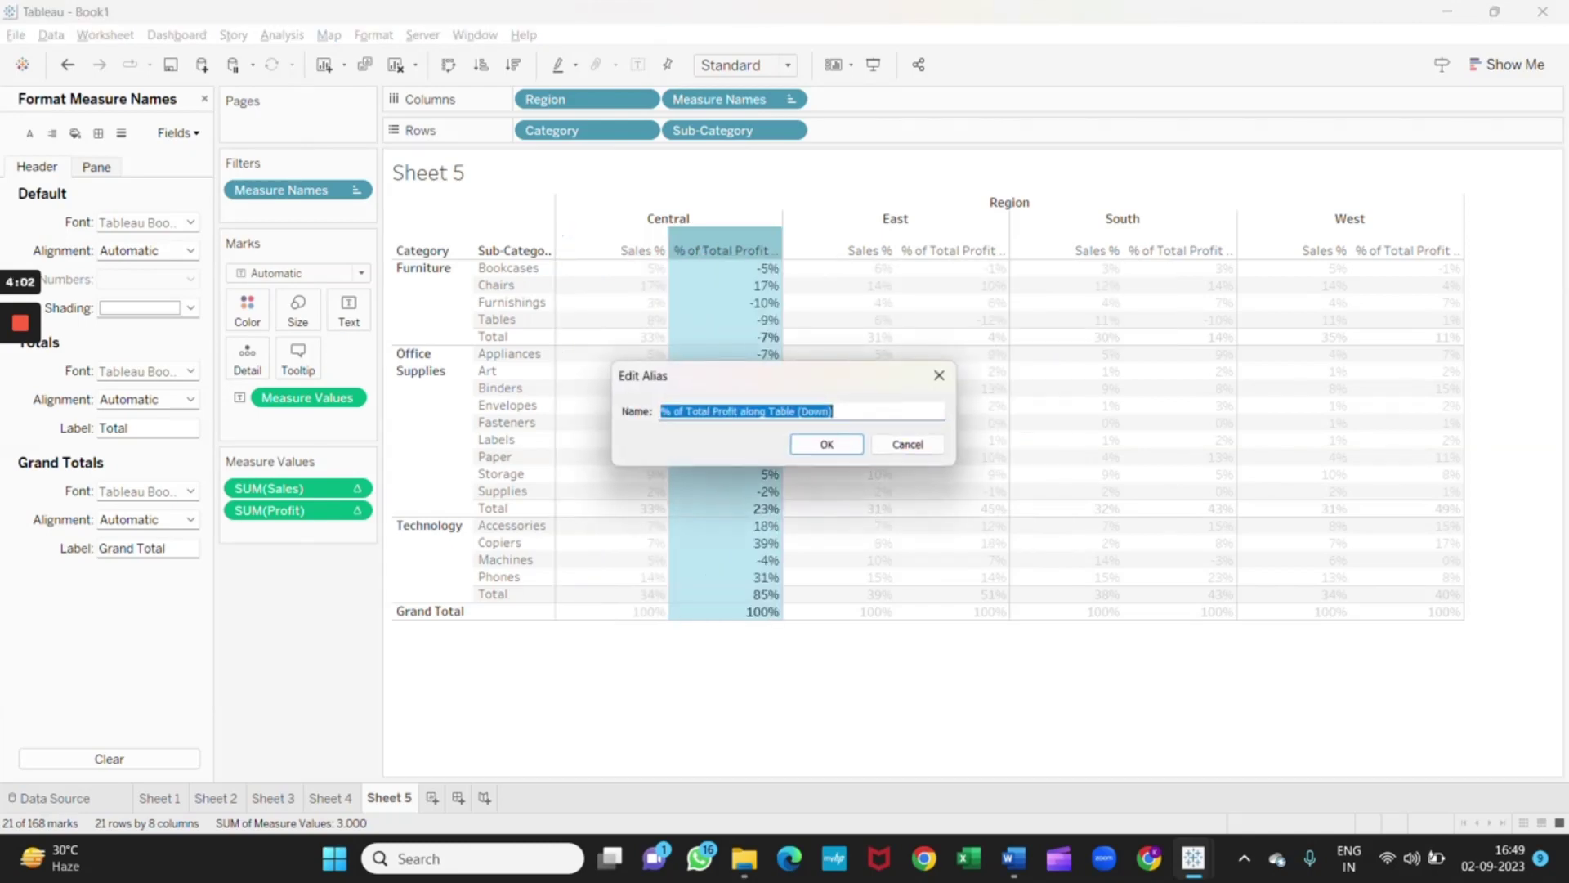
key(BackSpace)
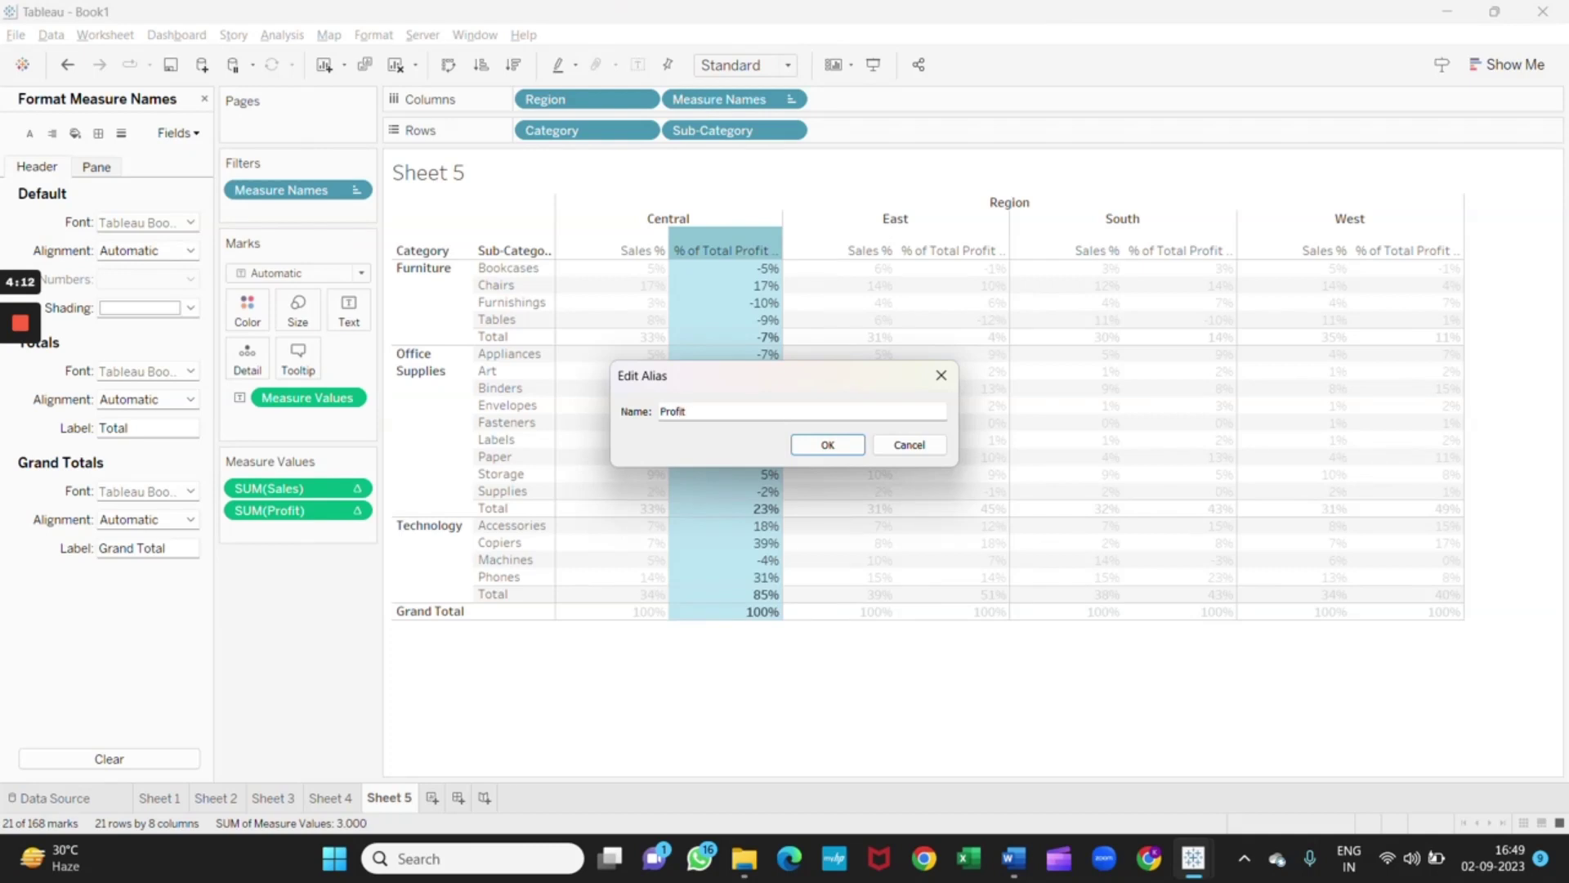
key(Return)
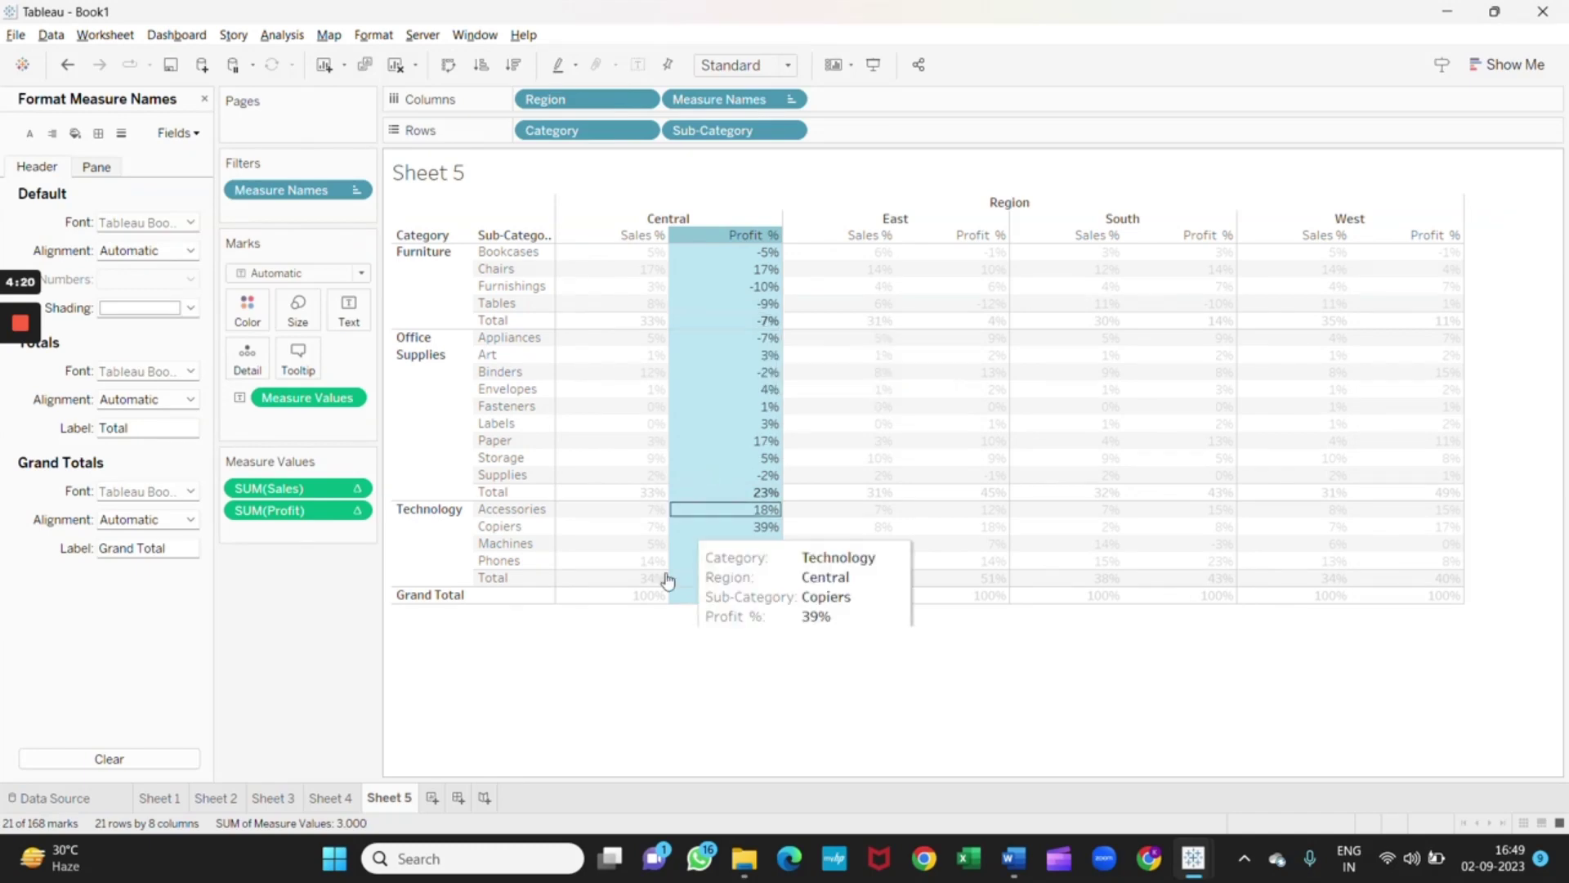
click(635, 652)
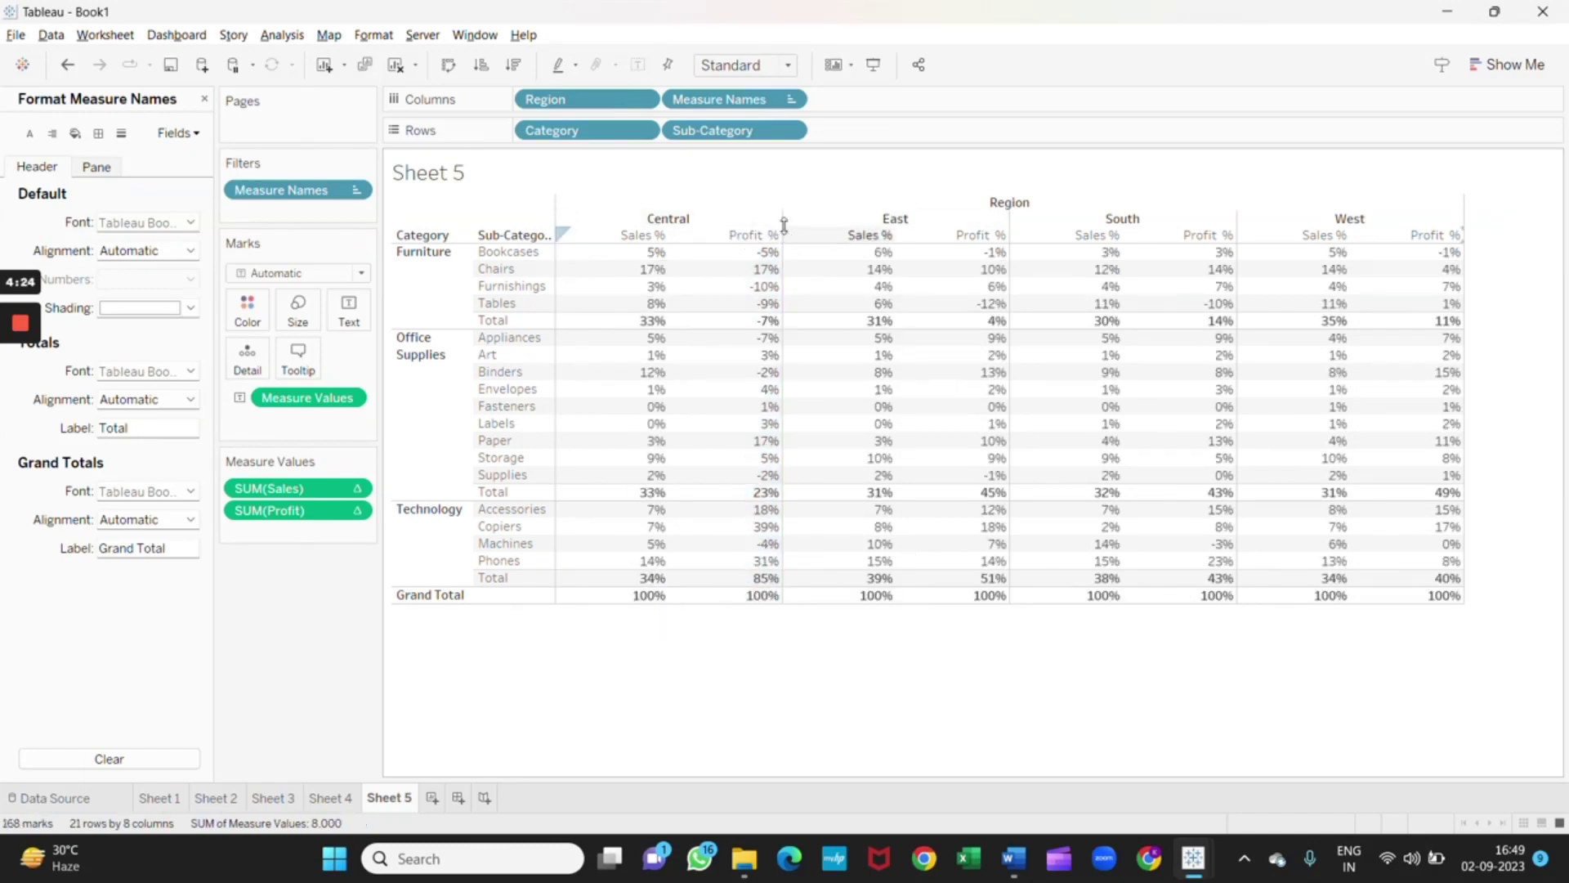
drag(783, 219, 758, 220)
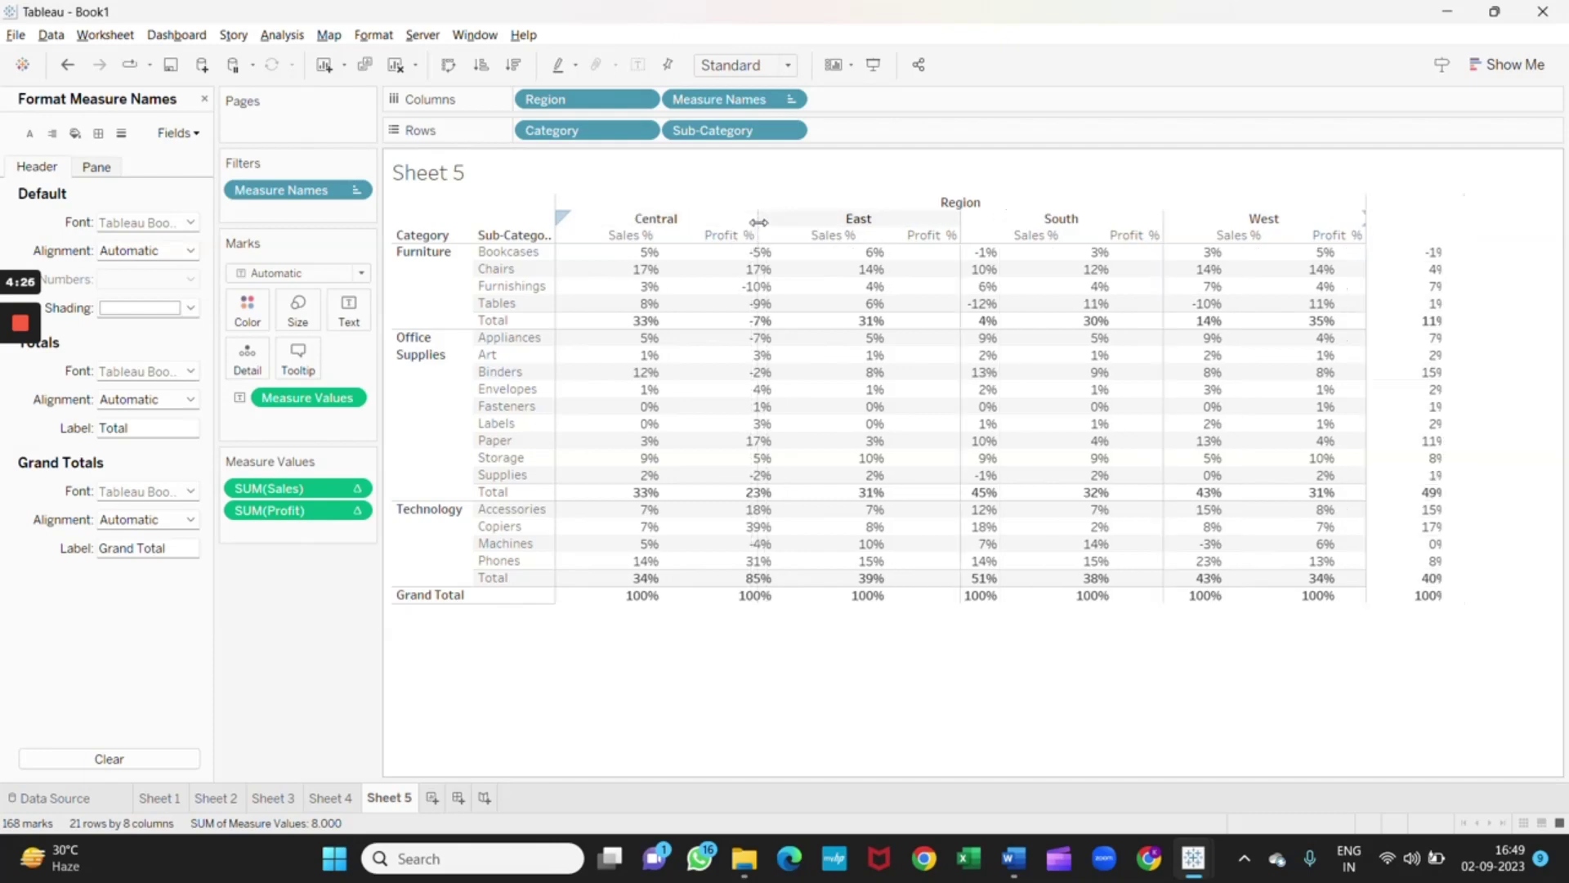
mouse_move(640, 260)
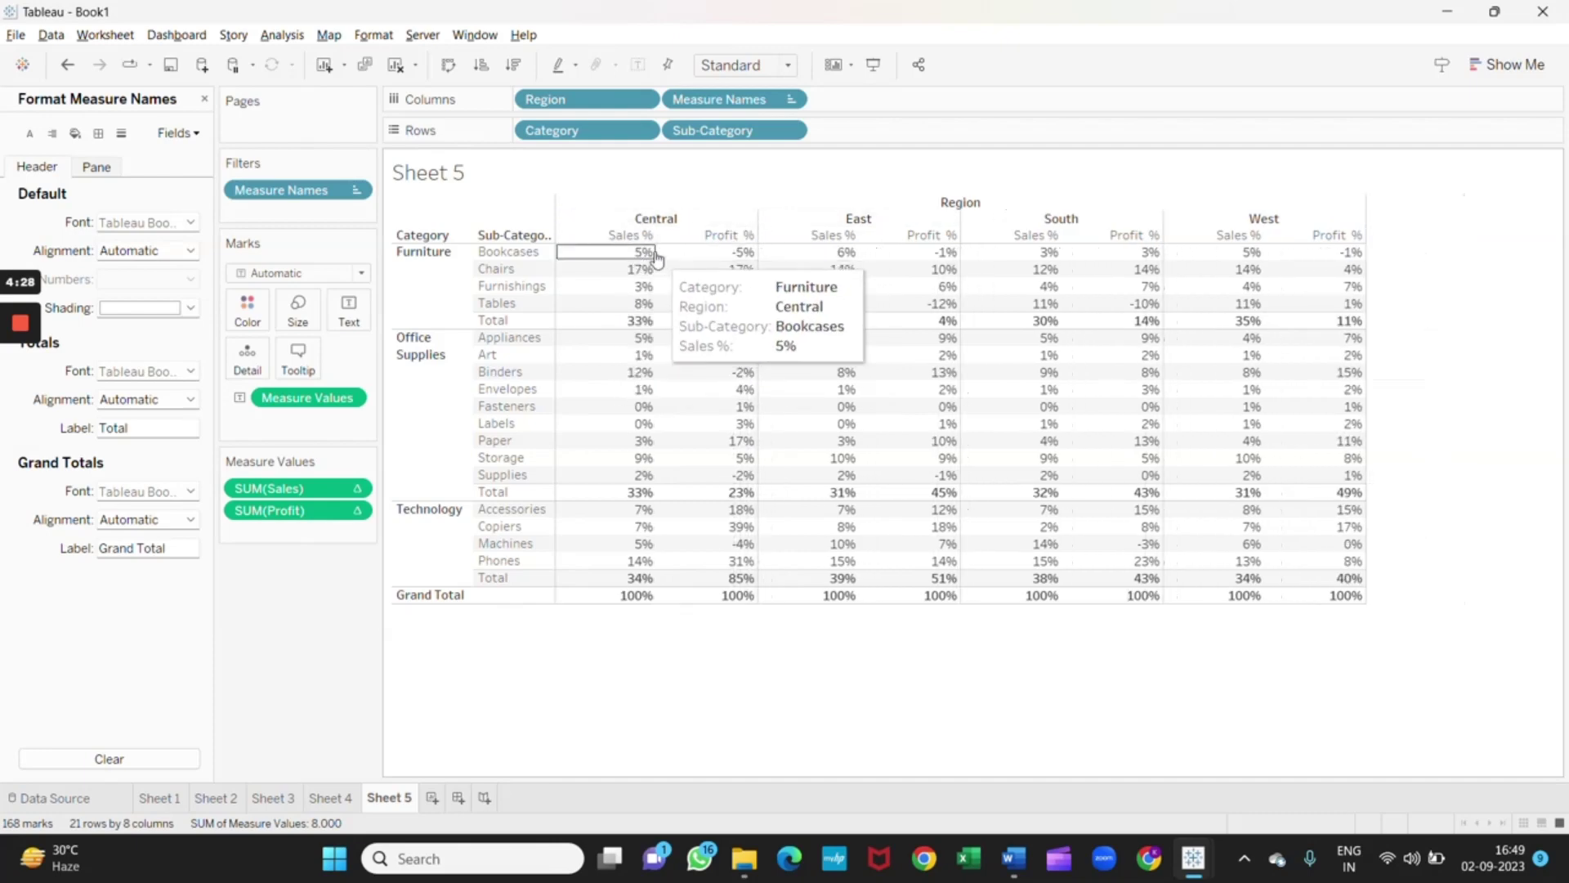
mouse_move(634, 325)
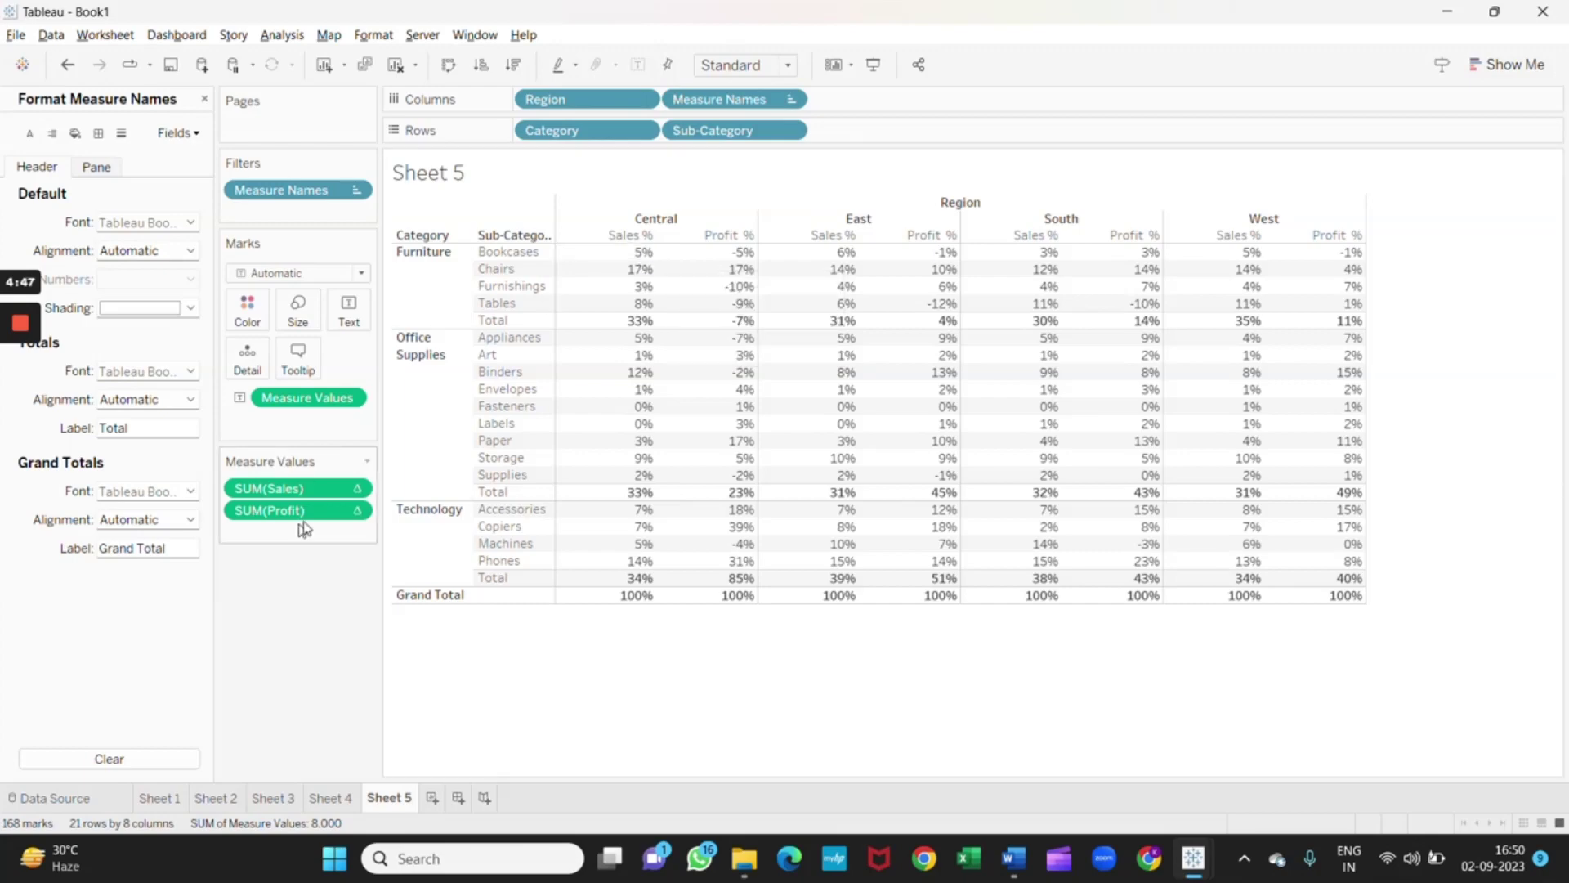
Compute both Sales % and Profit % using Pane (down)
click(355, 490)
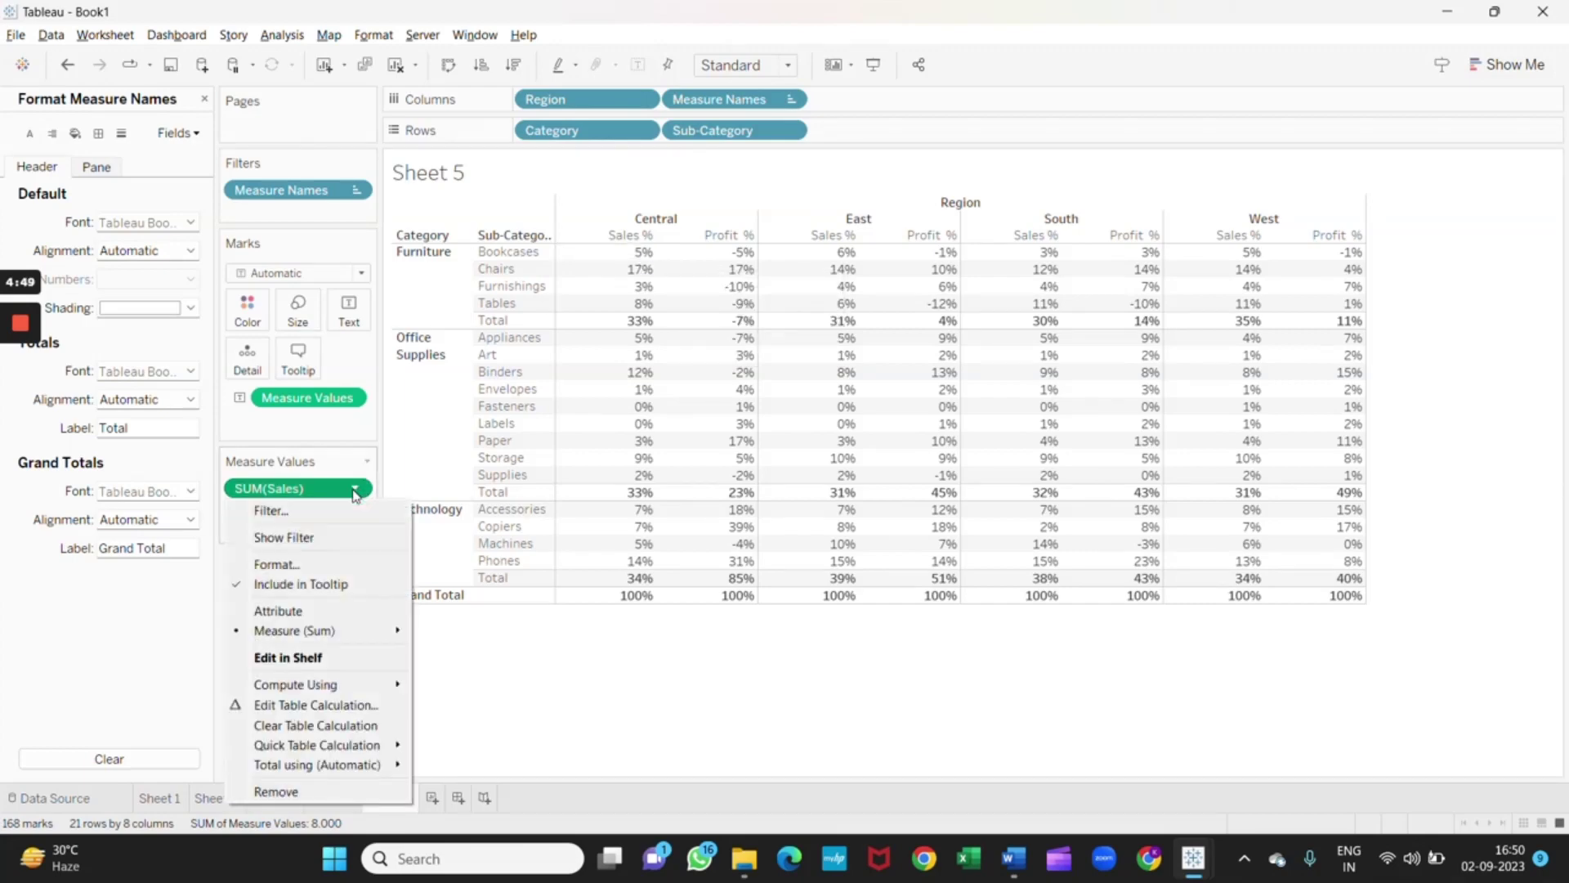
mouse_move(346, 691)
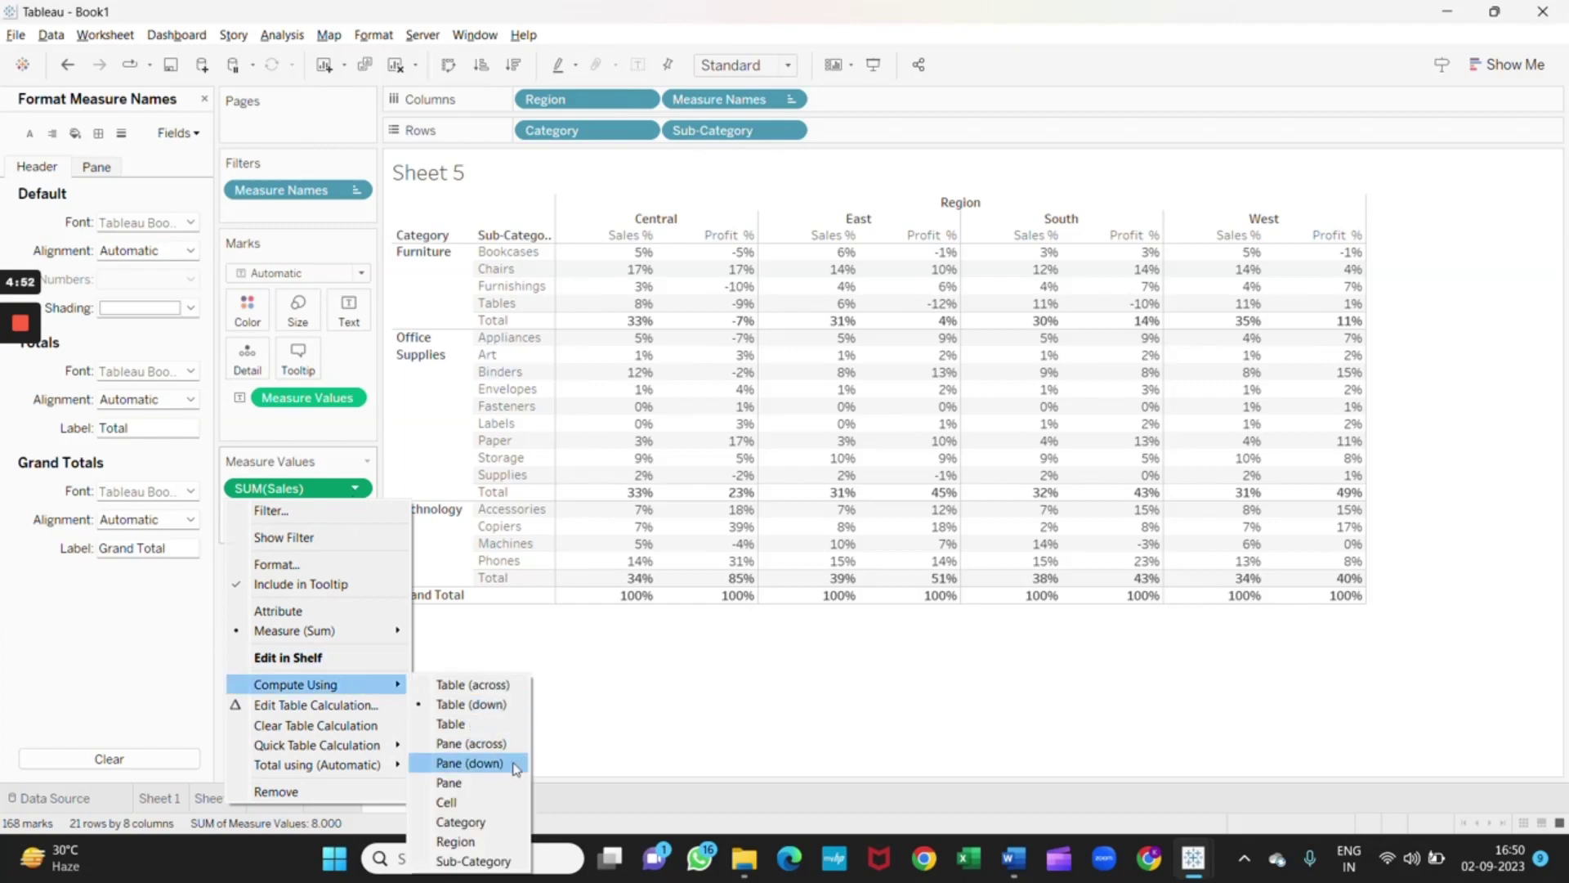
click(488, 766)
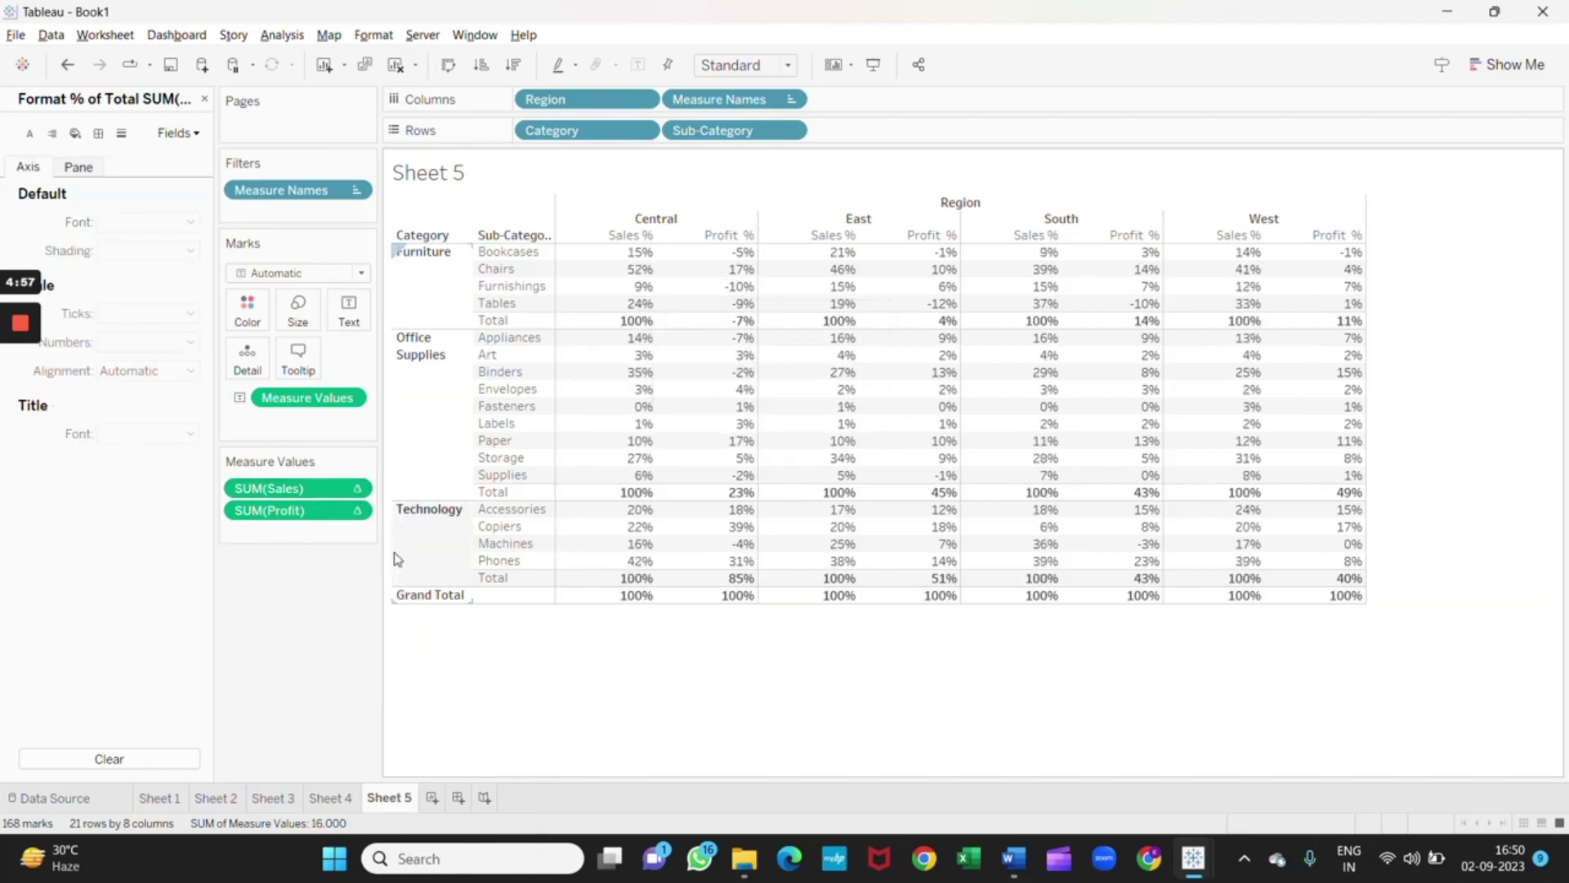
click(356, 511)
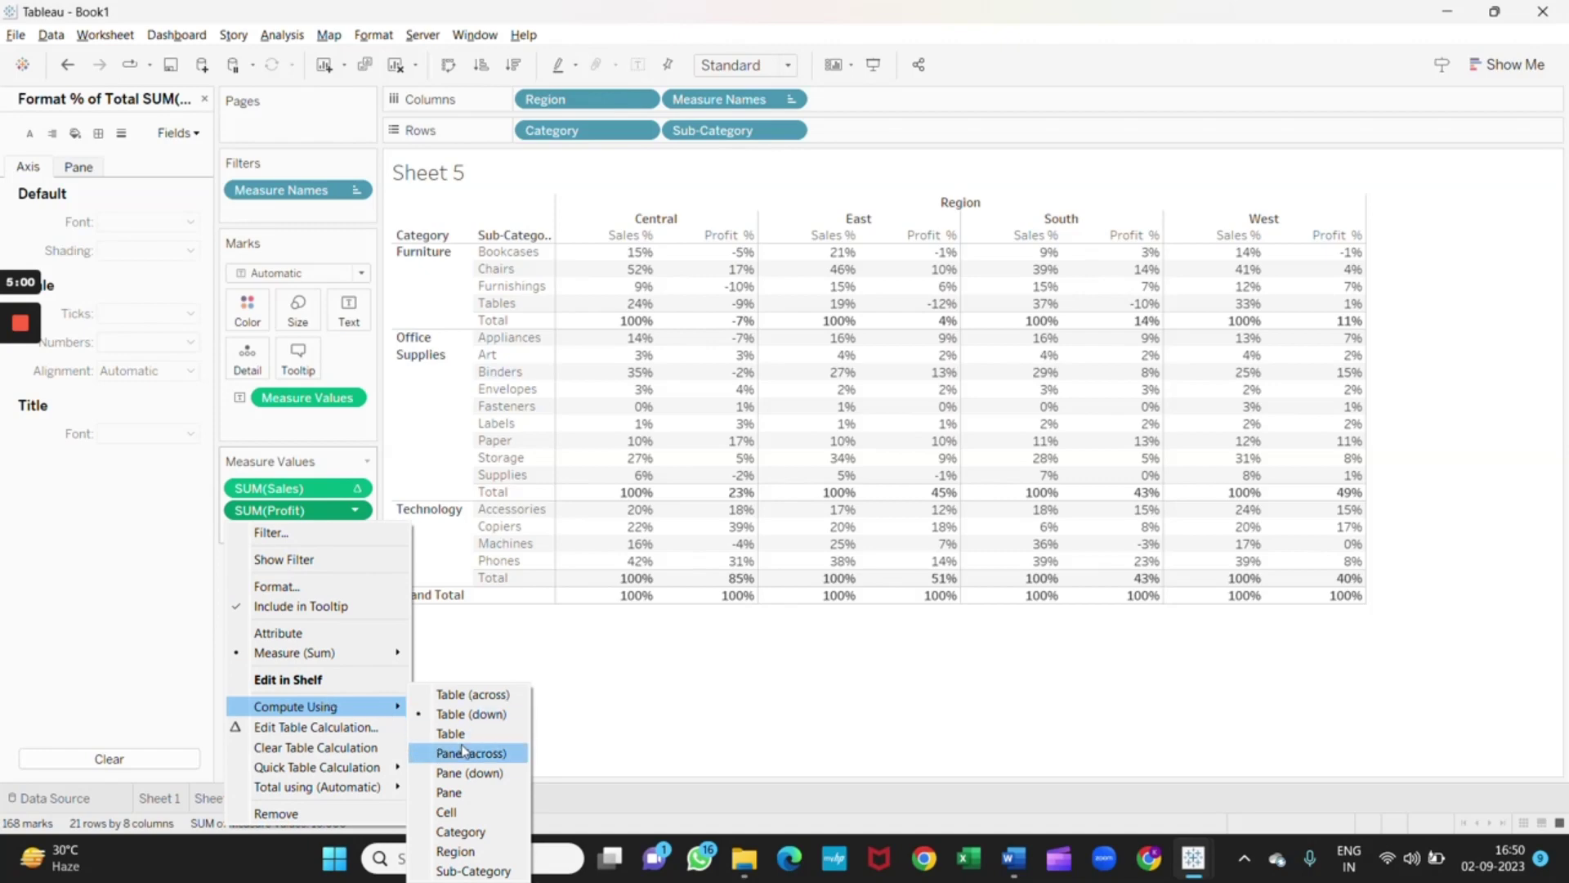
click(468, 774)
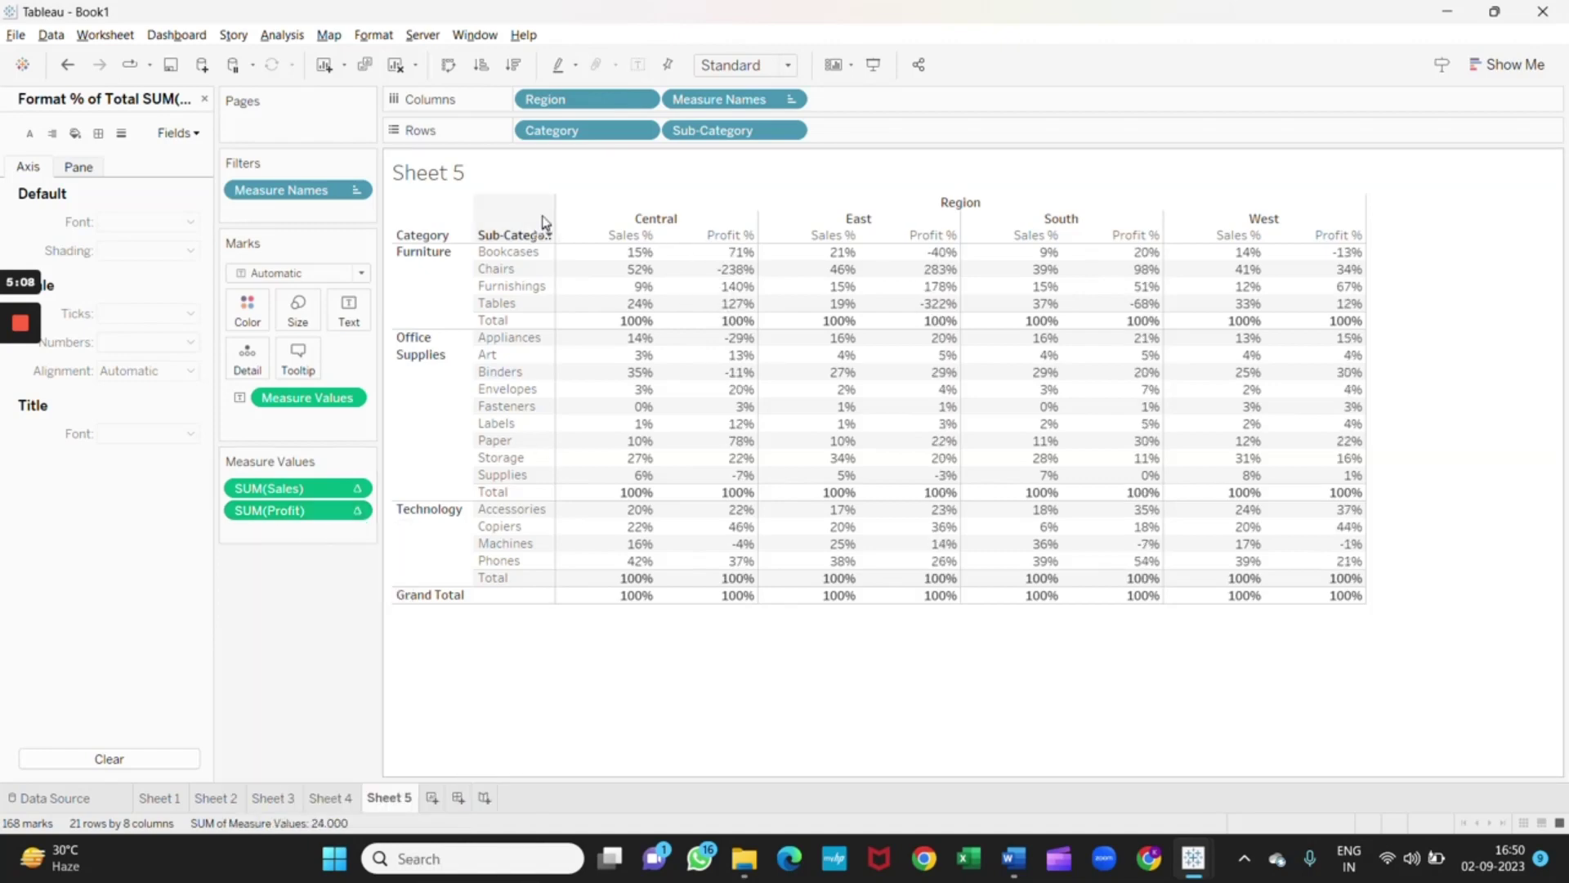
click(628, 236)
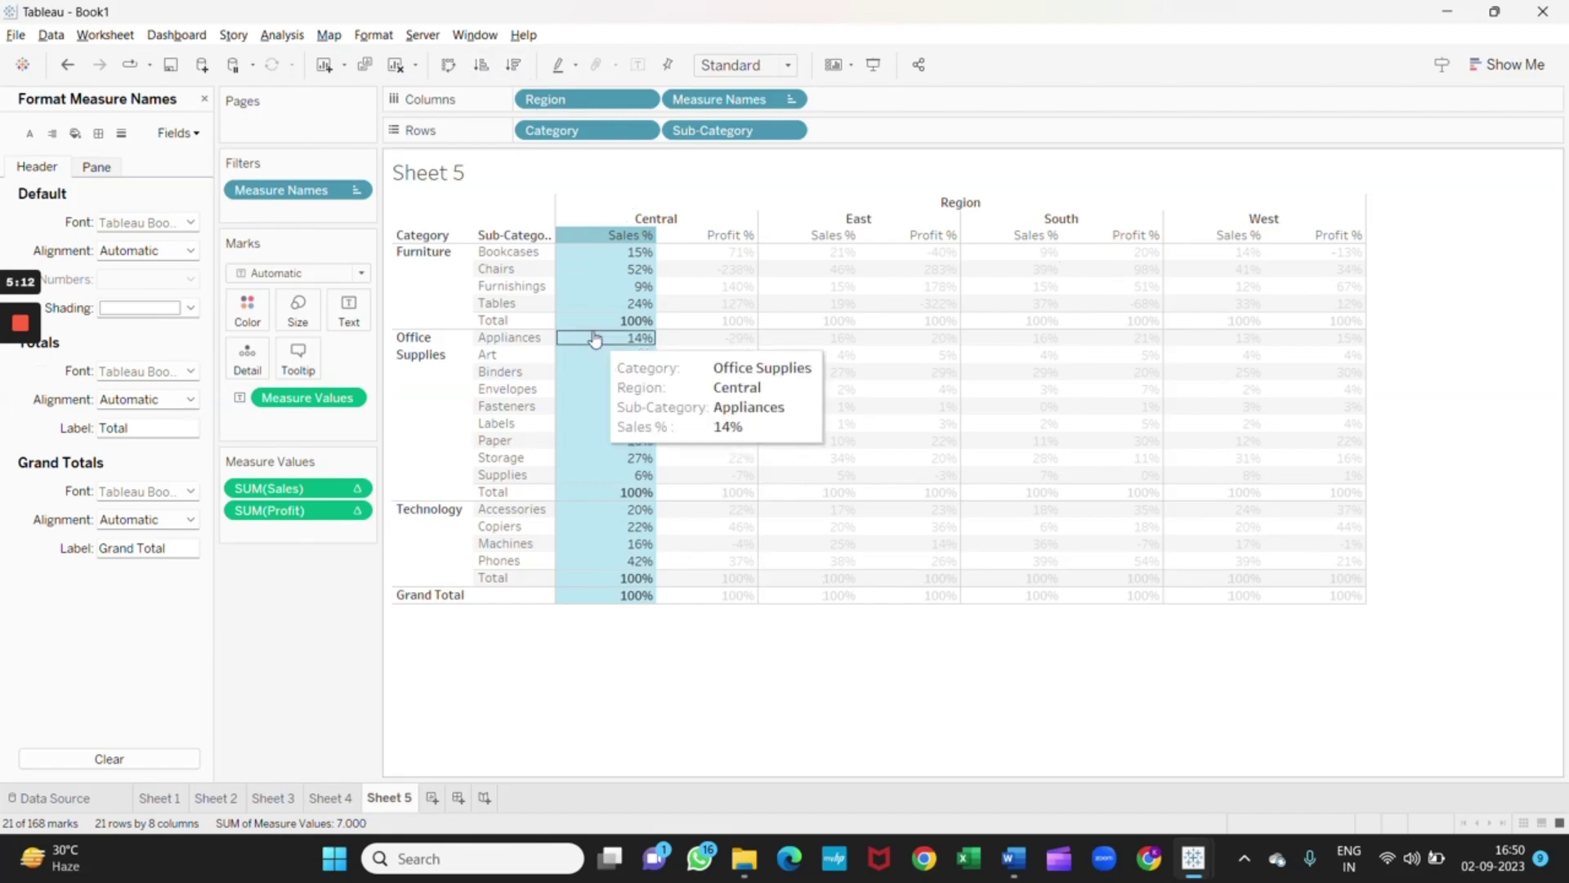
Sort sub-categories descending by Central Sales % and close the Format pane
click(515, 65)
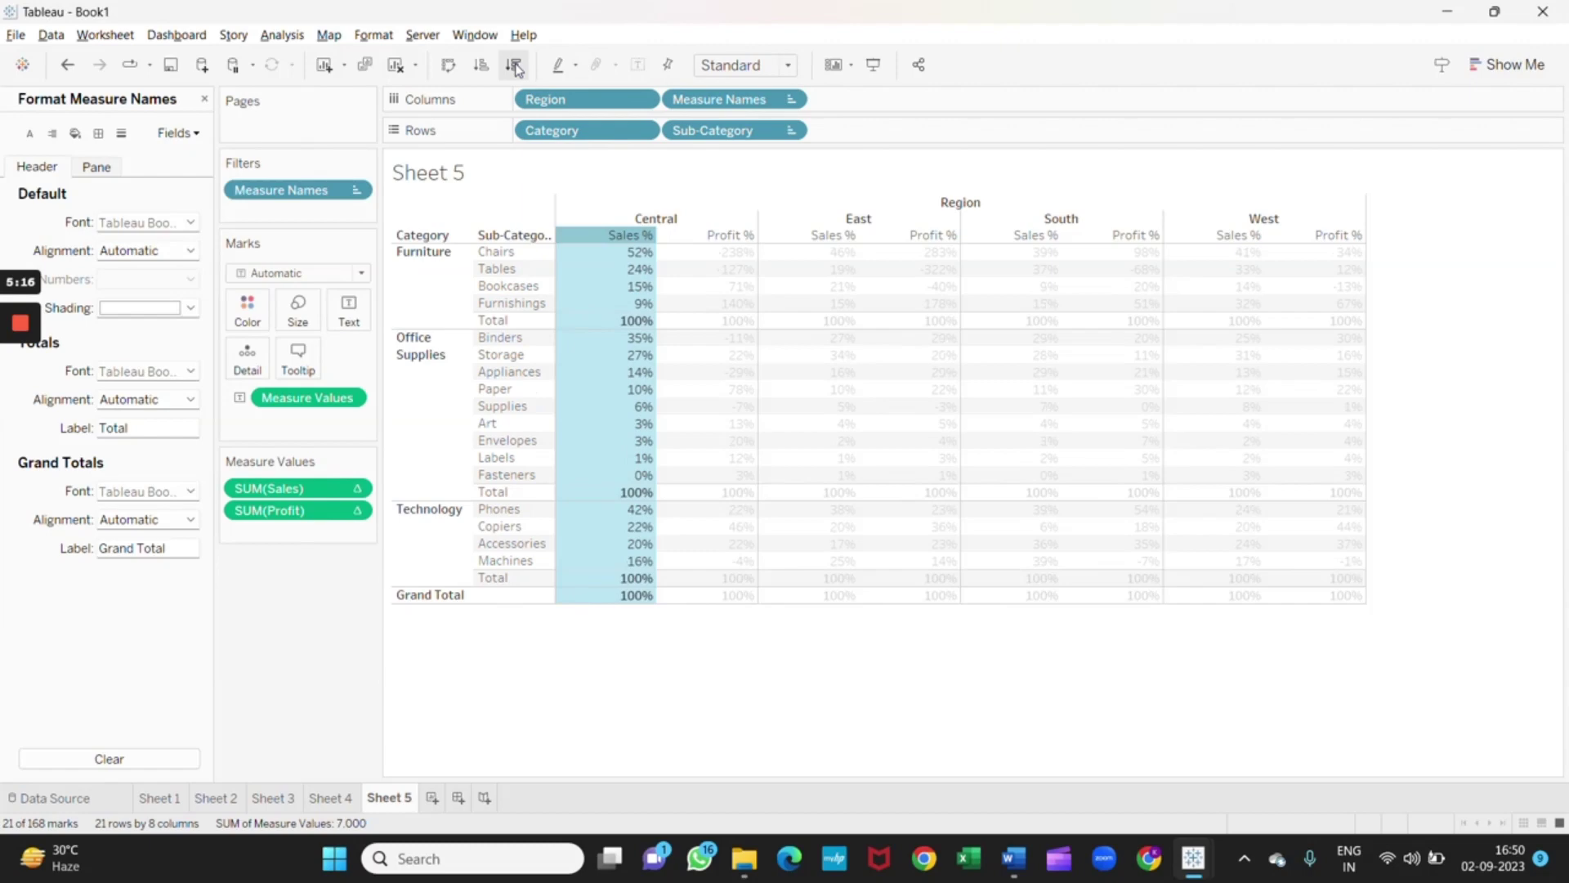
click(774, 756)
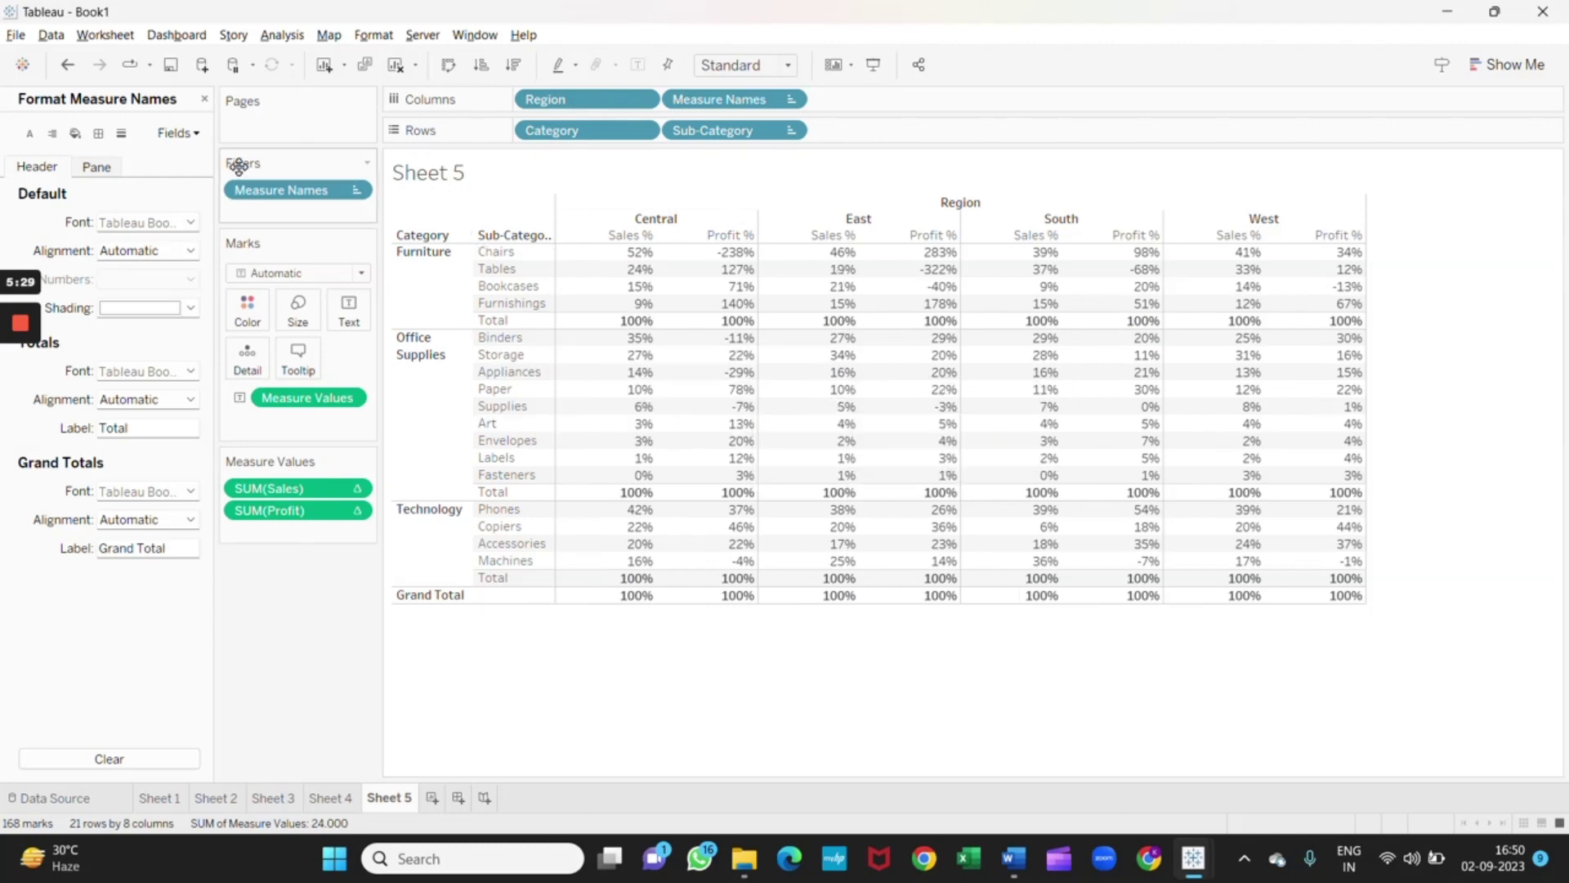
click(204, 98)
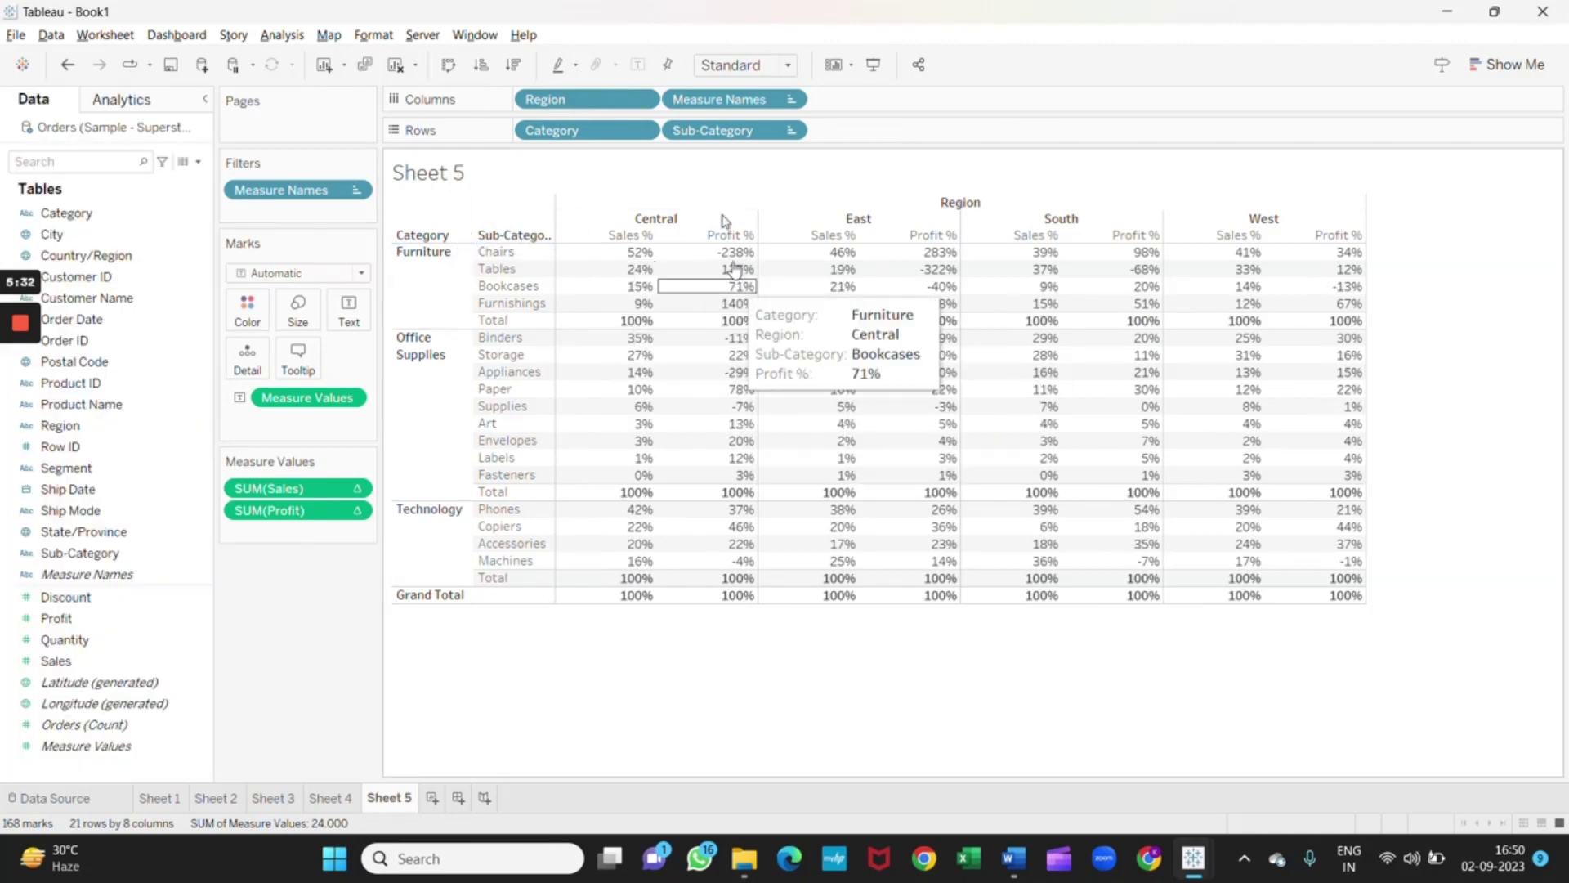
right_click(614, 305)
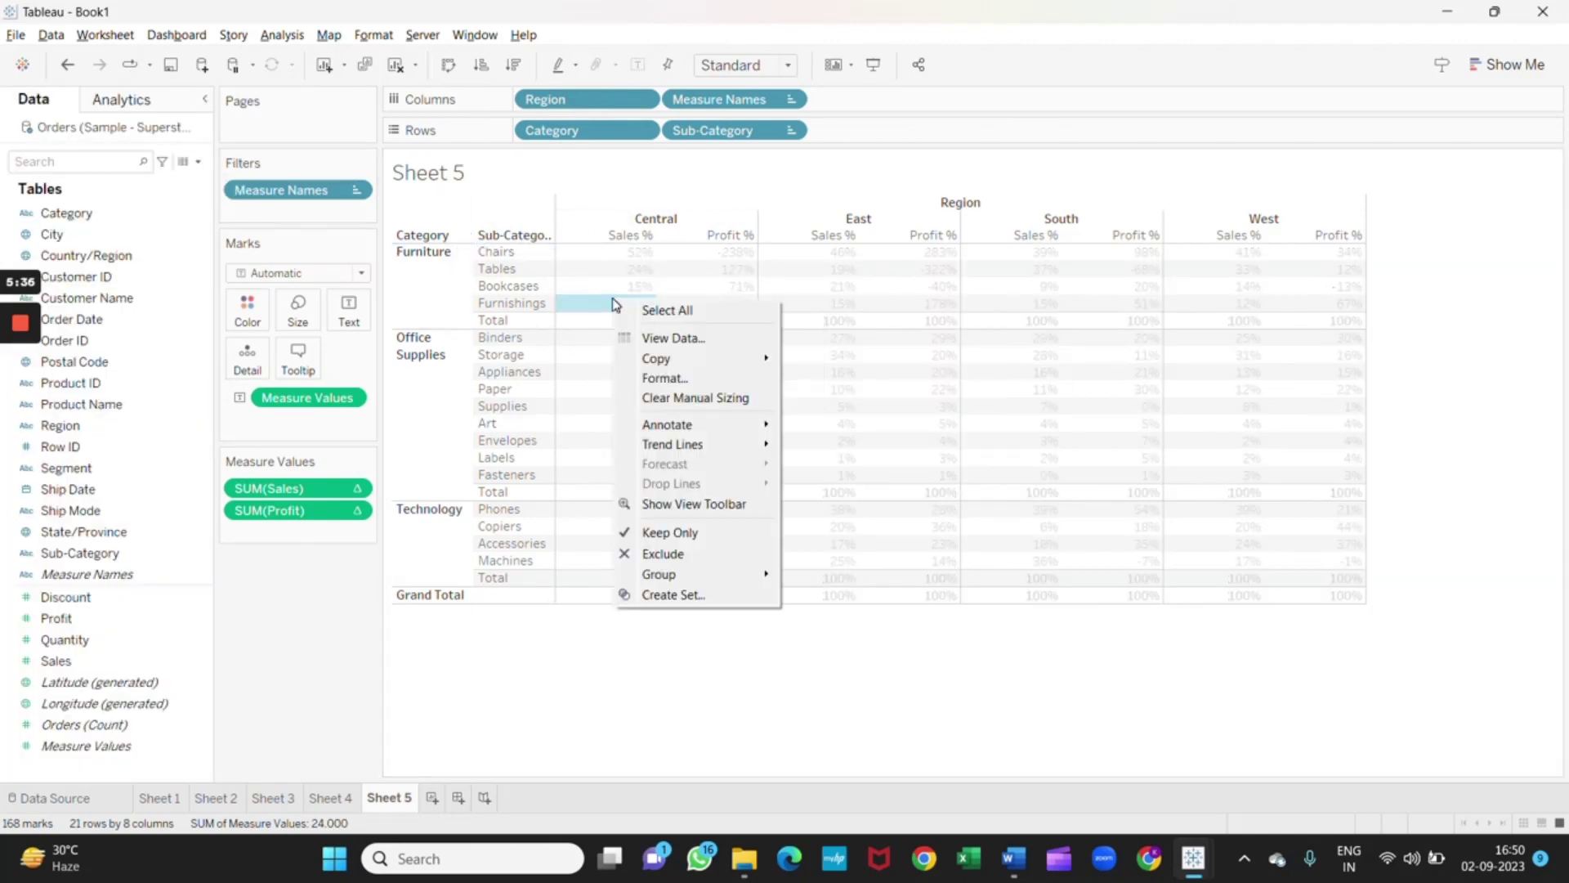
Set the sheet's grid lines to a solid line
click(665, 379)
click(122, 134)
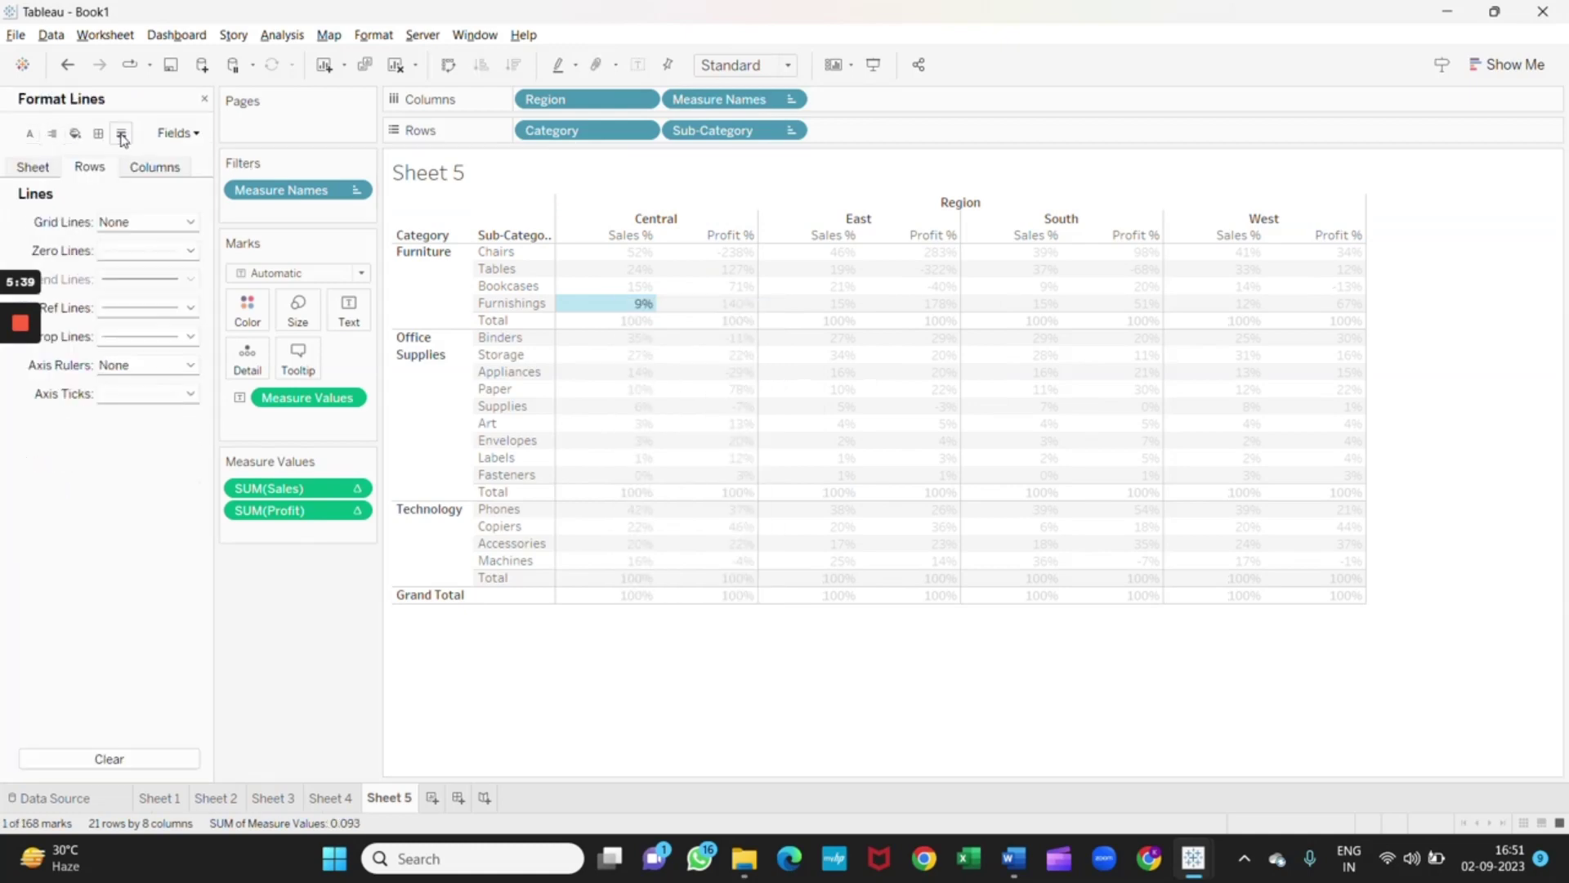
click(39, 169)
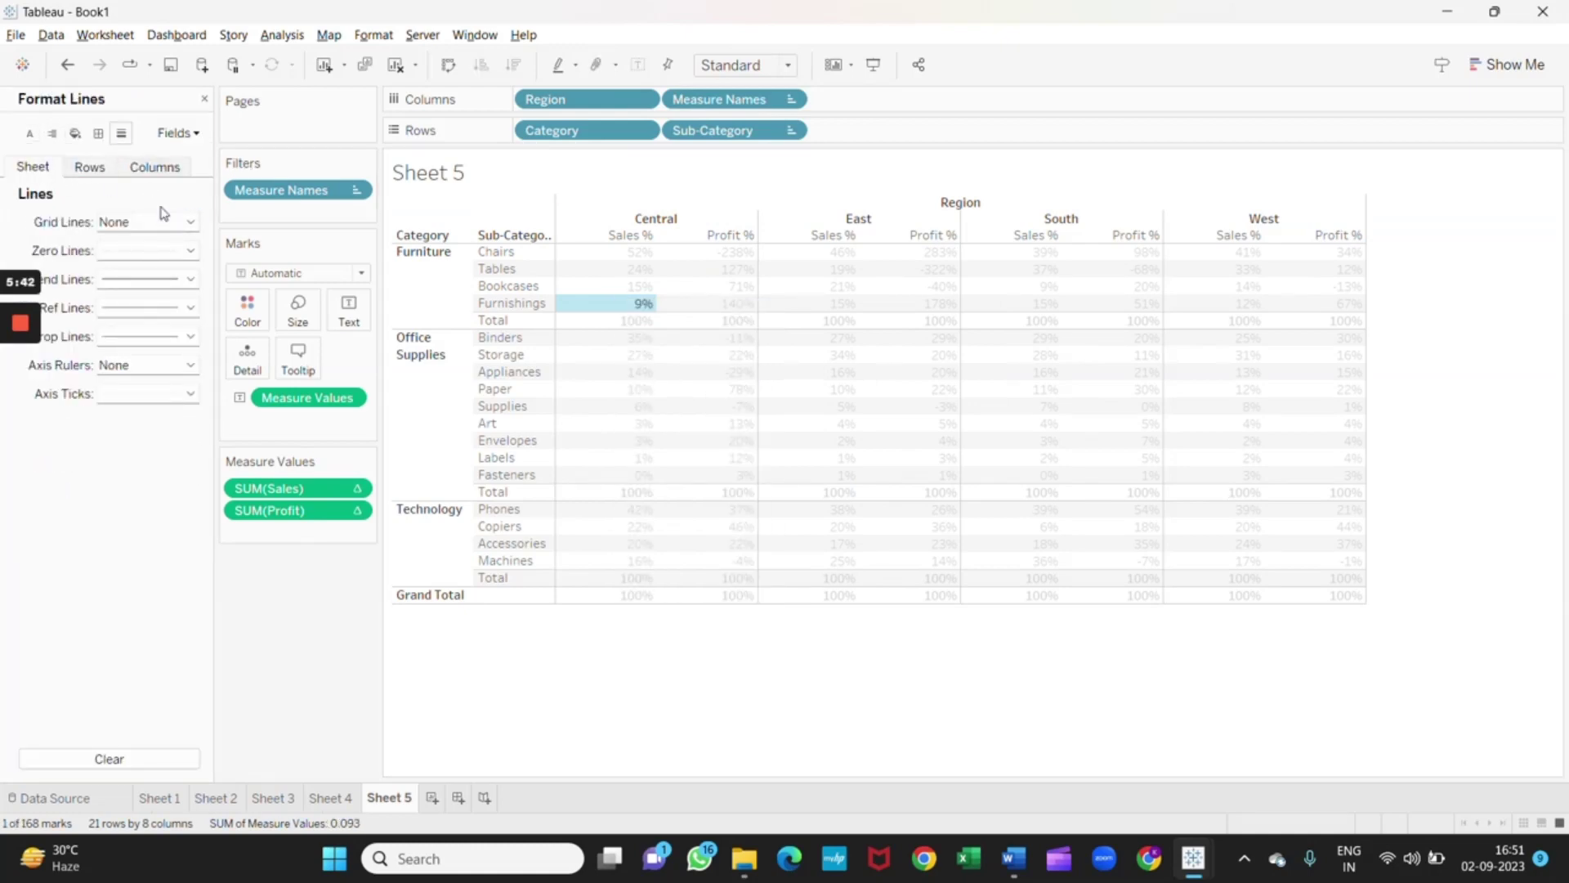
click(183, 222)
click(180, 263)
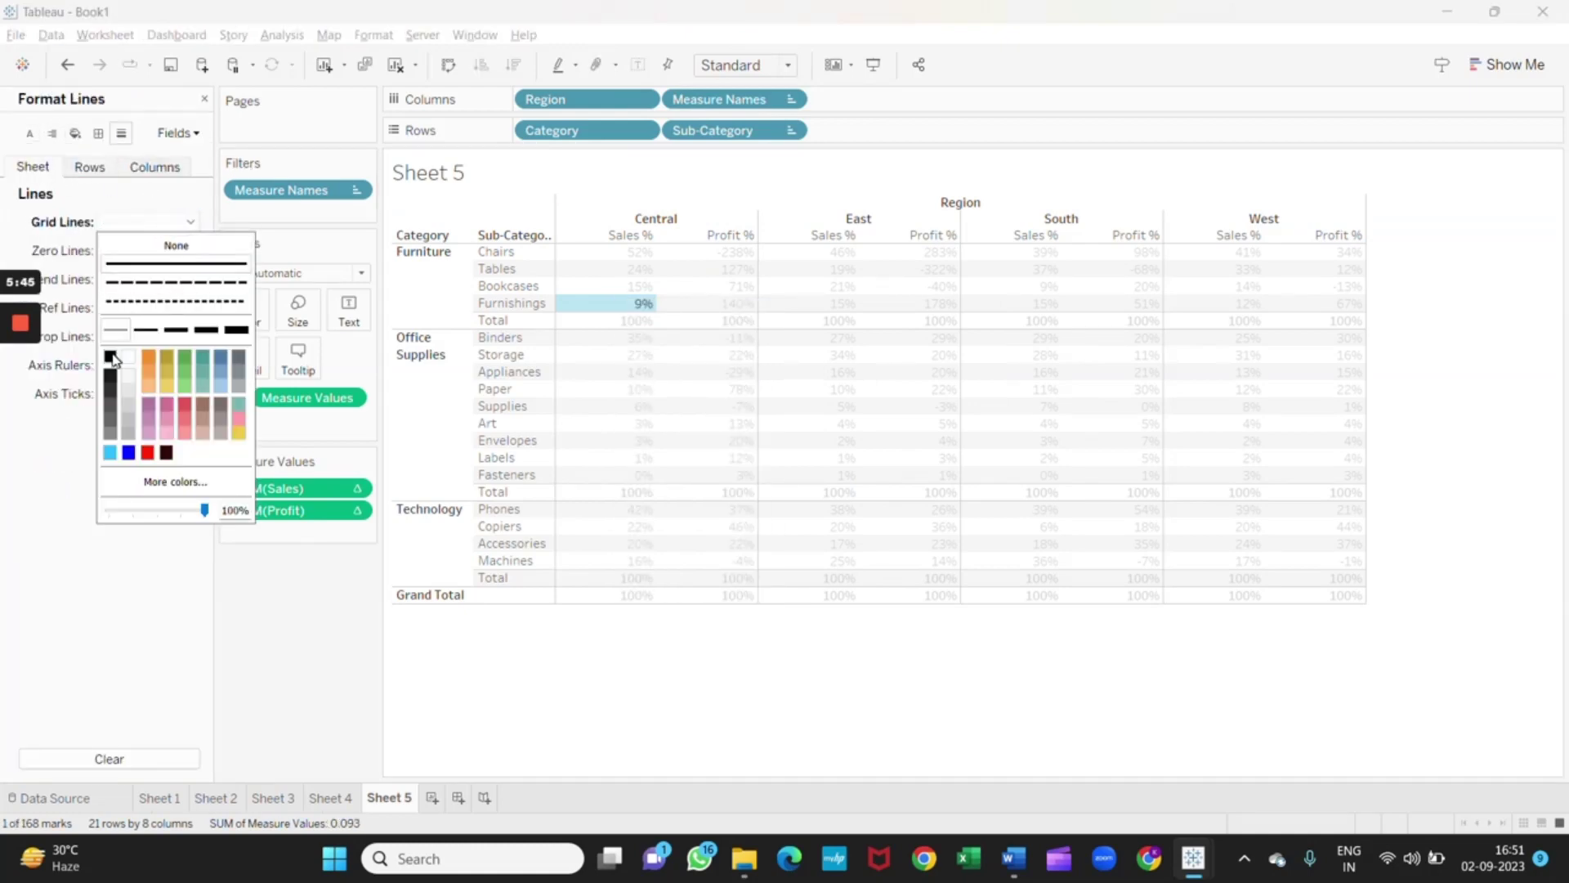
click(166, 193)
Give cells, panes and headers thin solid borders
click(193, 254)
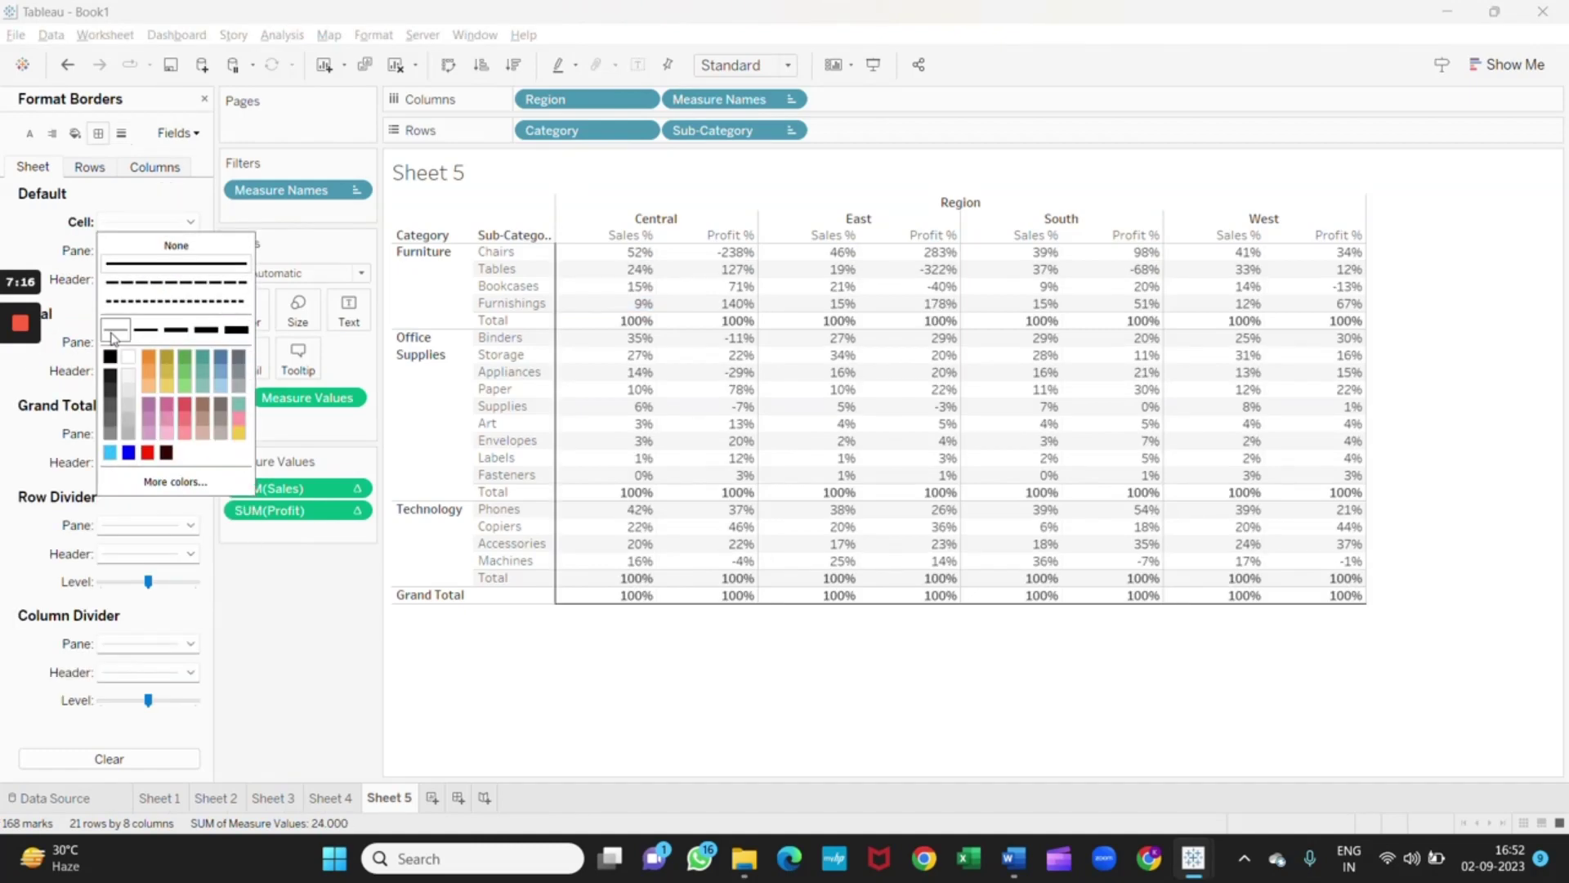
click(113, 334)
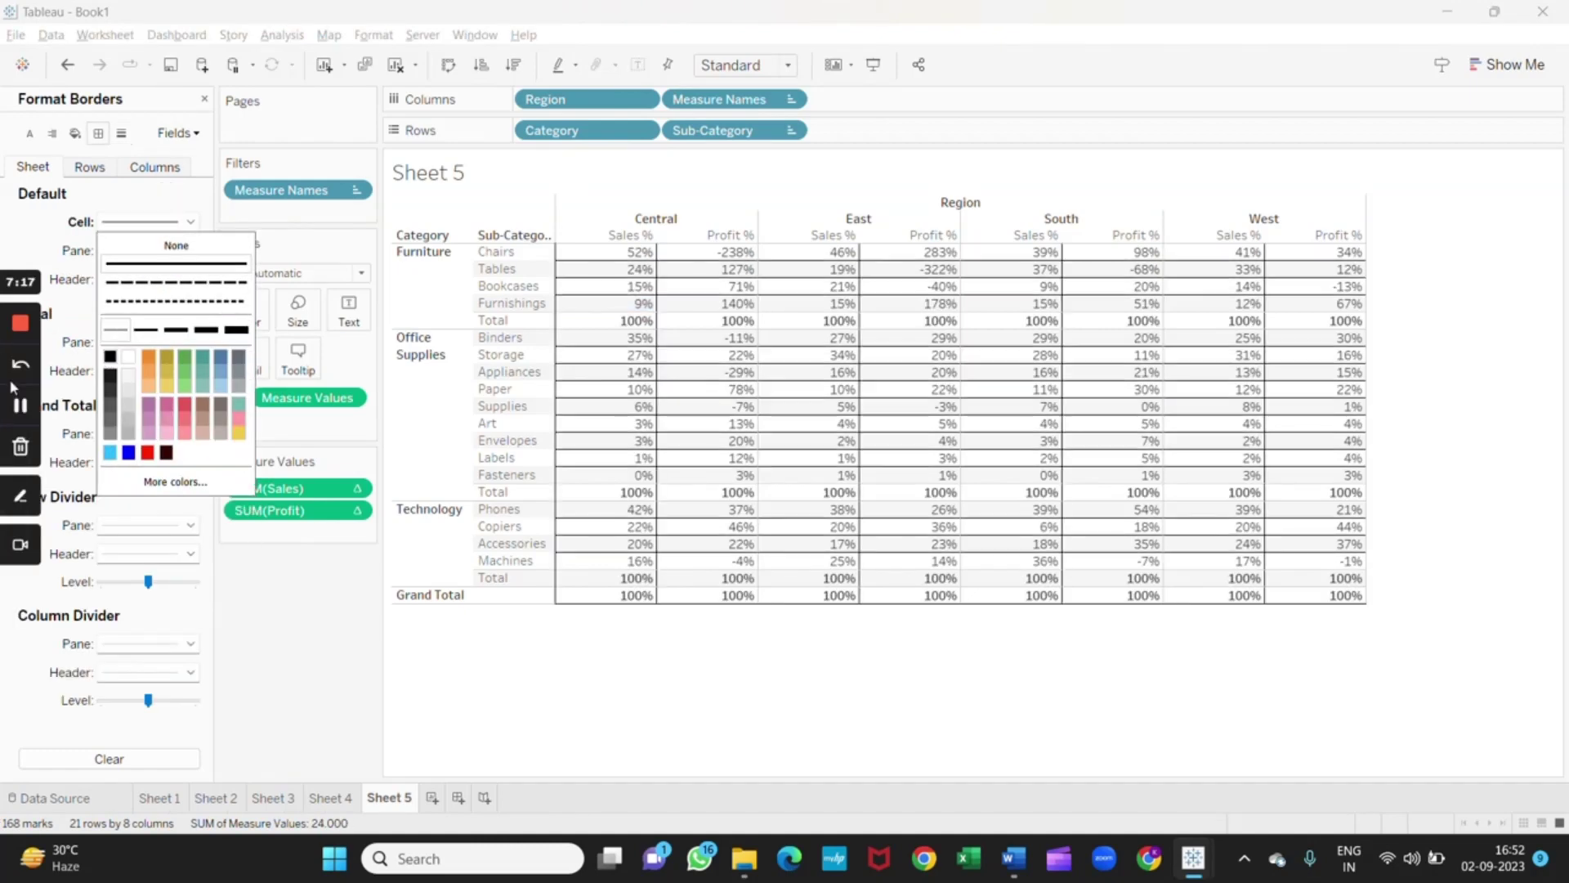
click(546, 705)
click(147, 250)
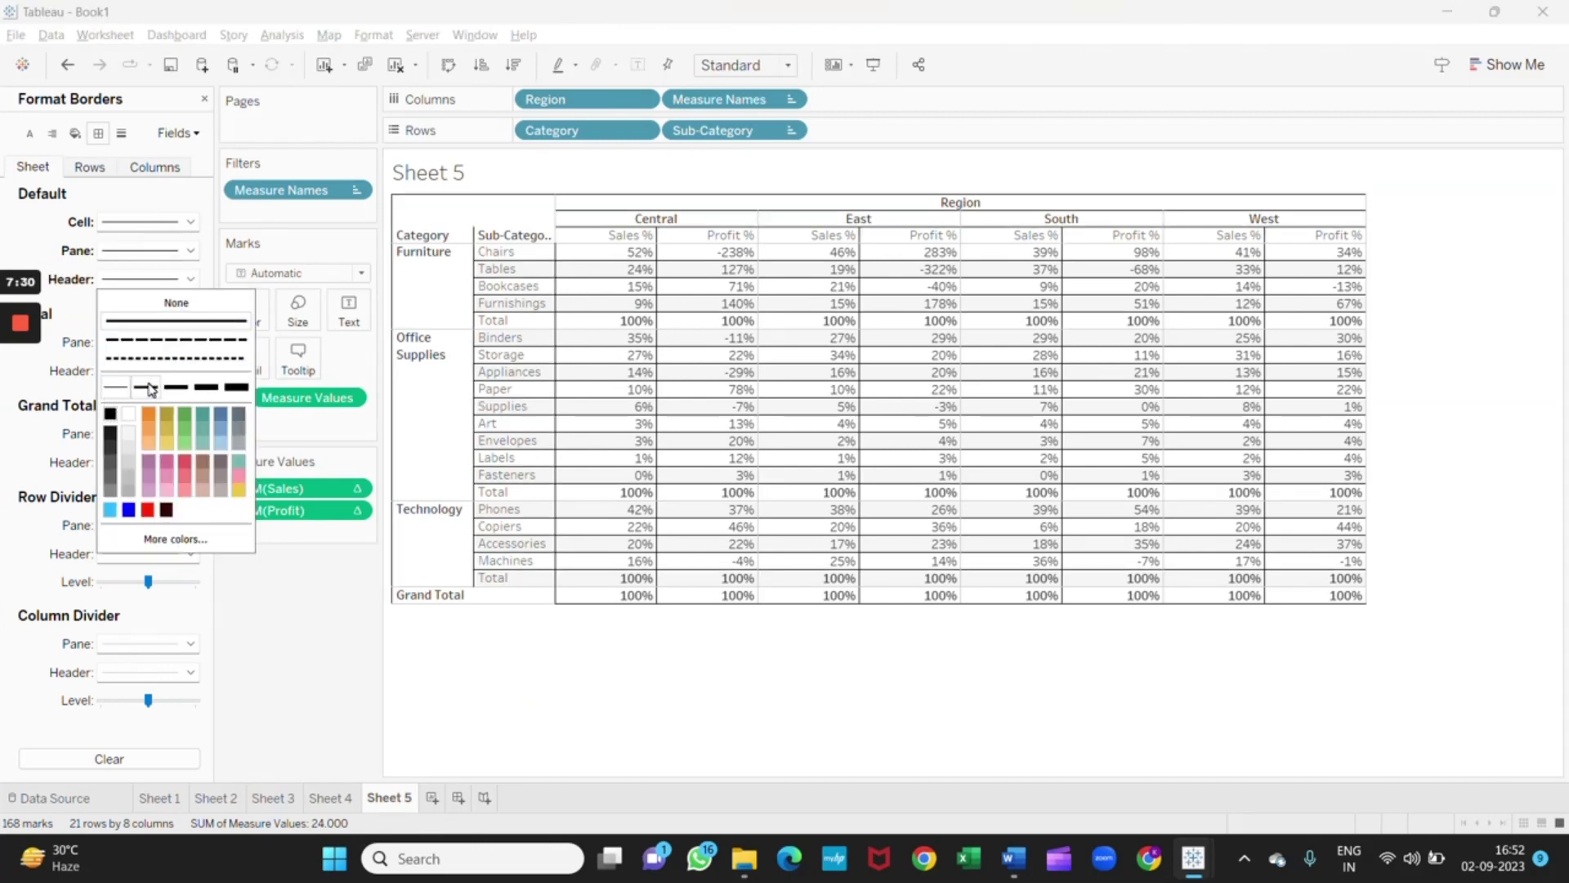
click(152, 389)
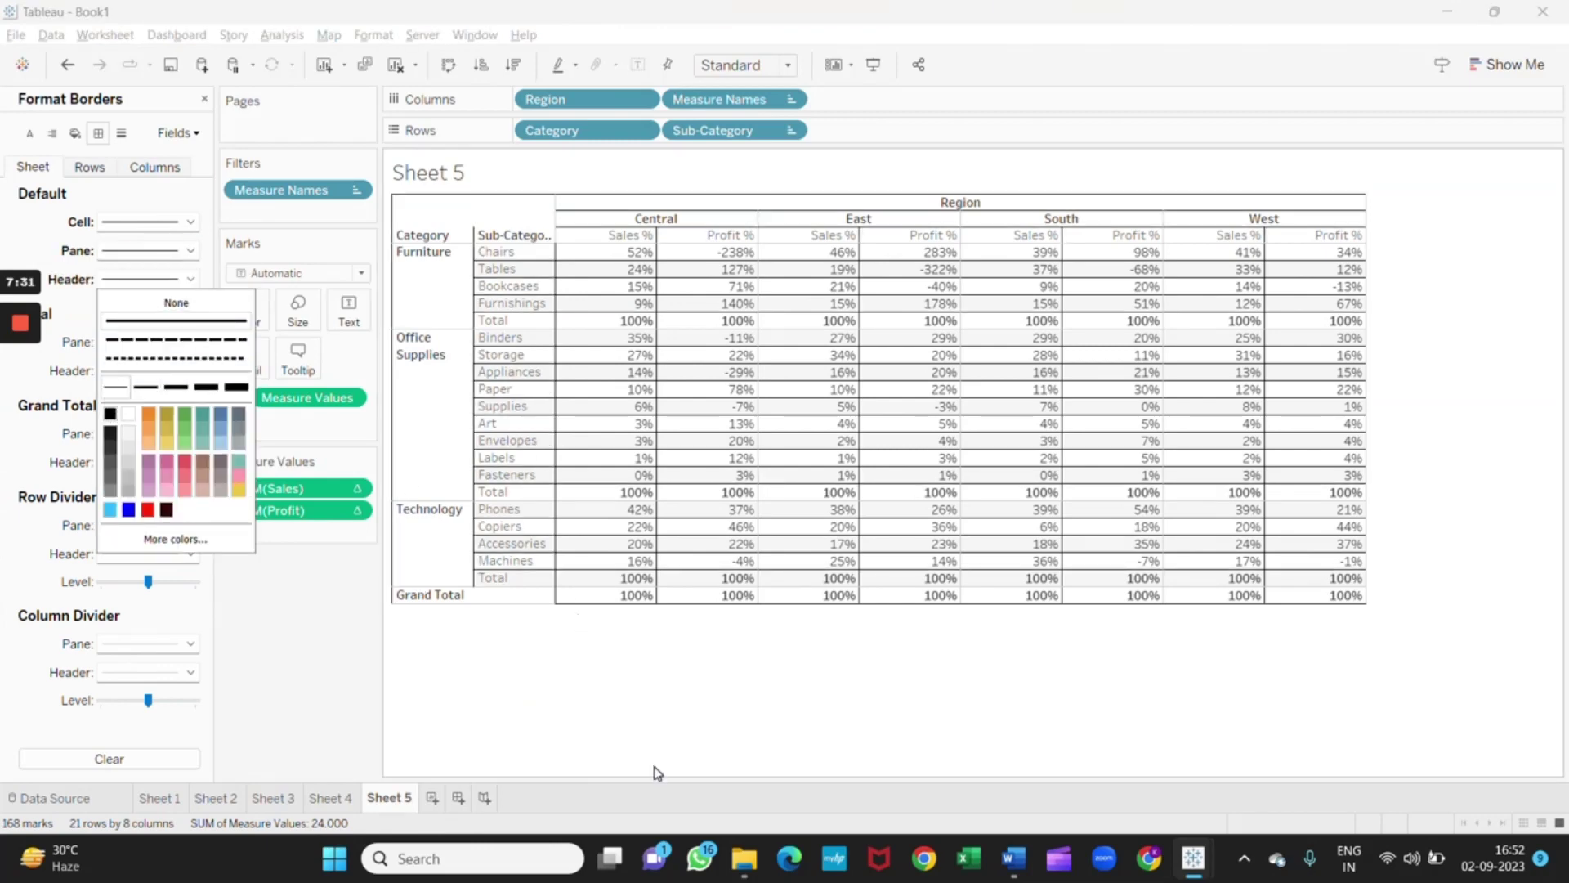
click(652, 771)
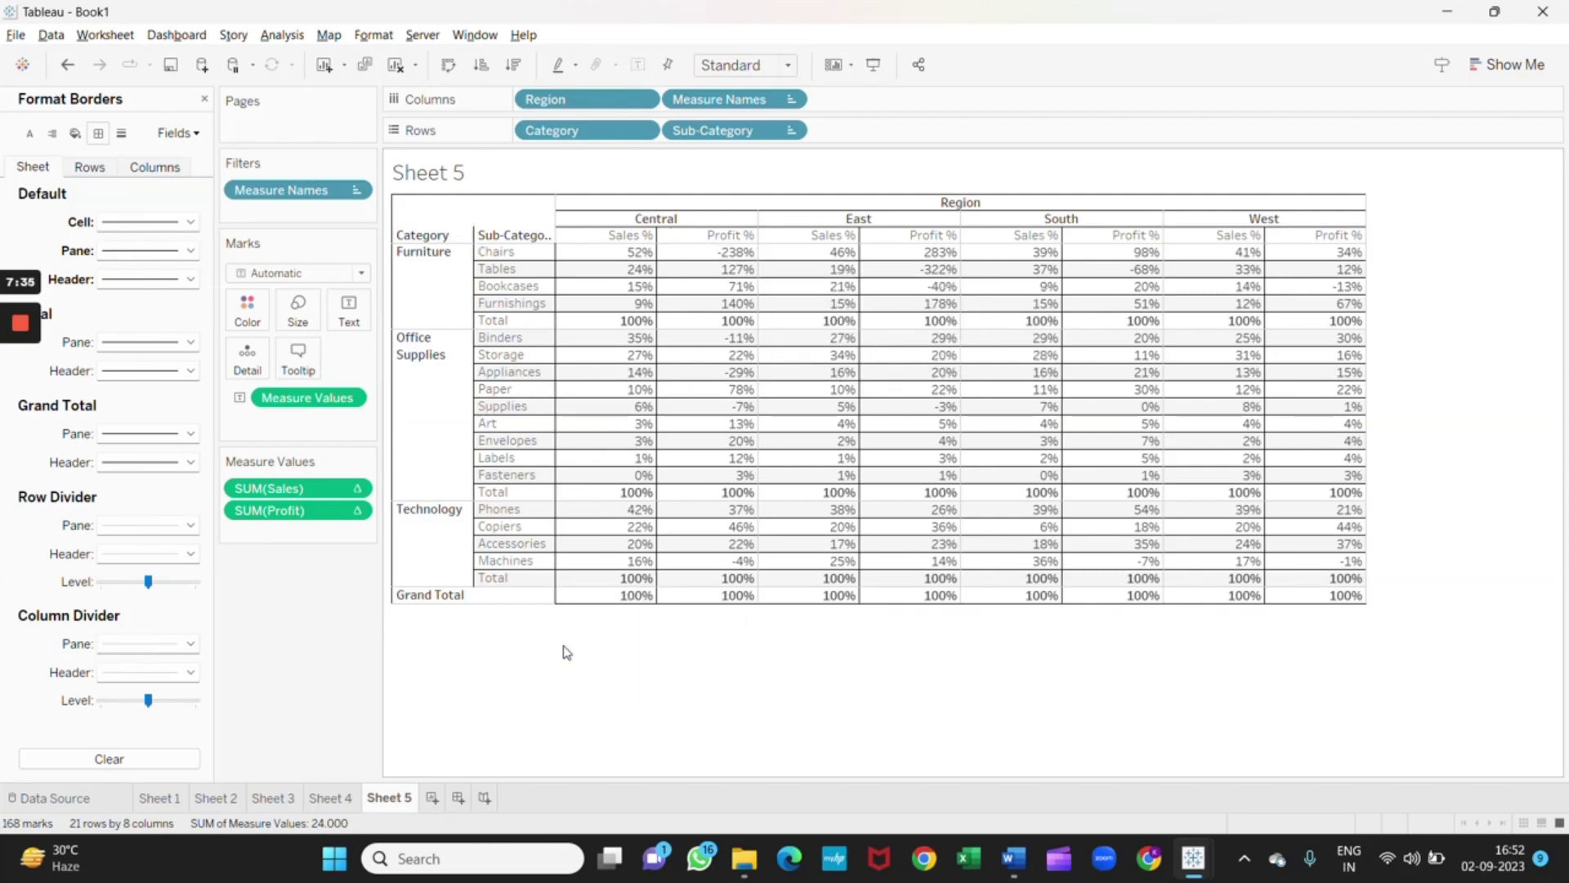
Hide the Region field label row and bring up the Central header's Format settings
right_click(932, 204)
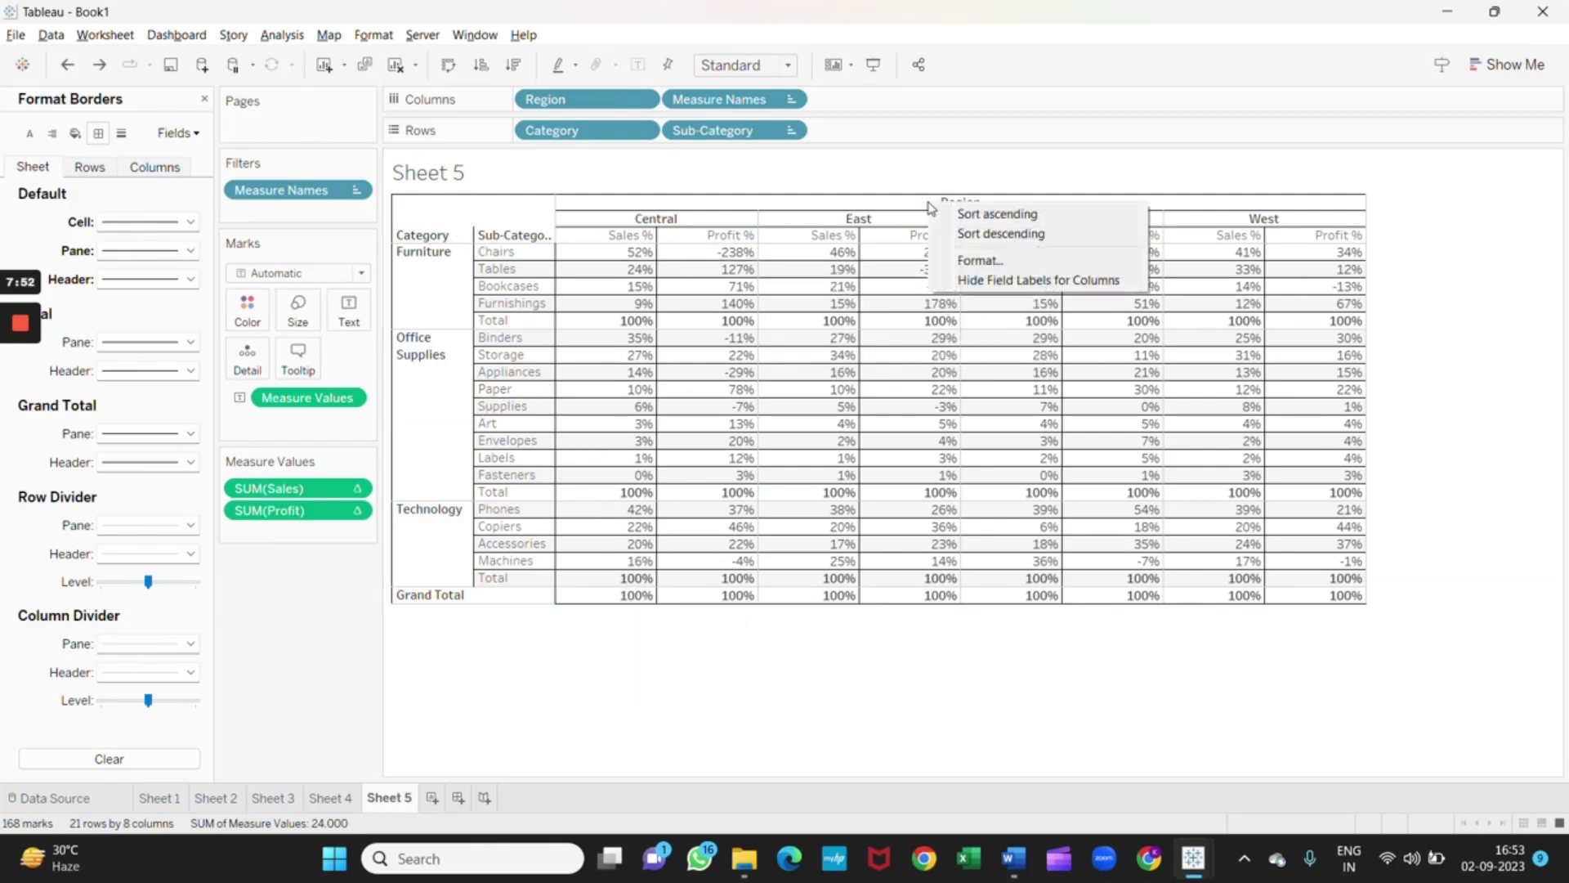
click(1001, 281)
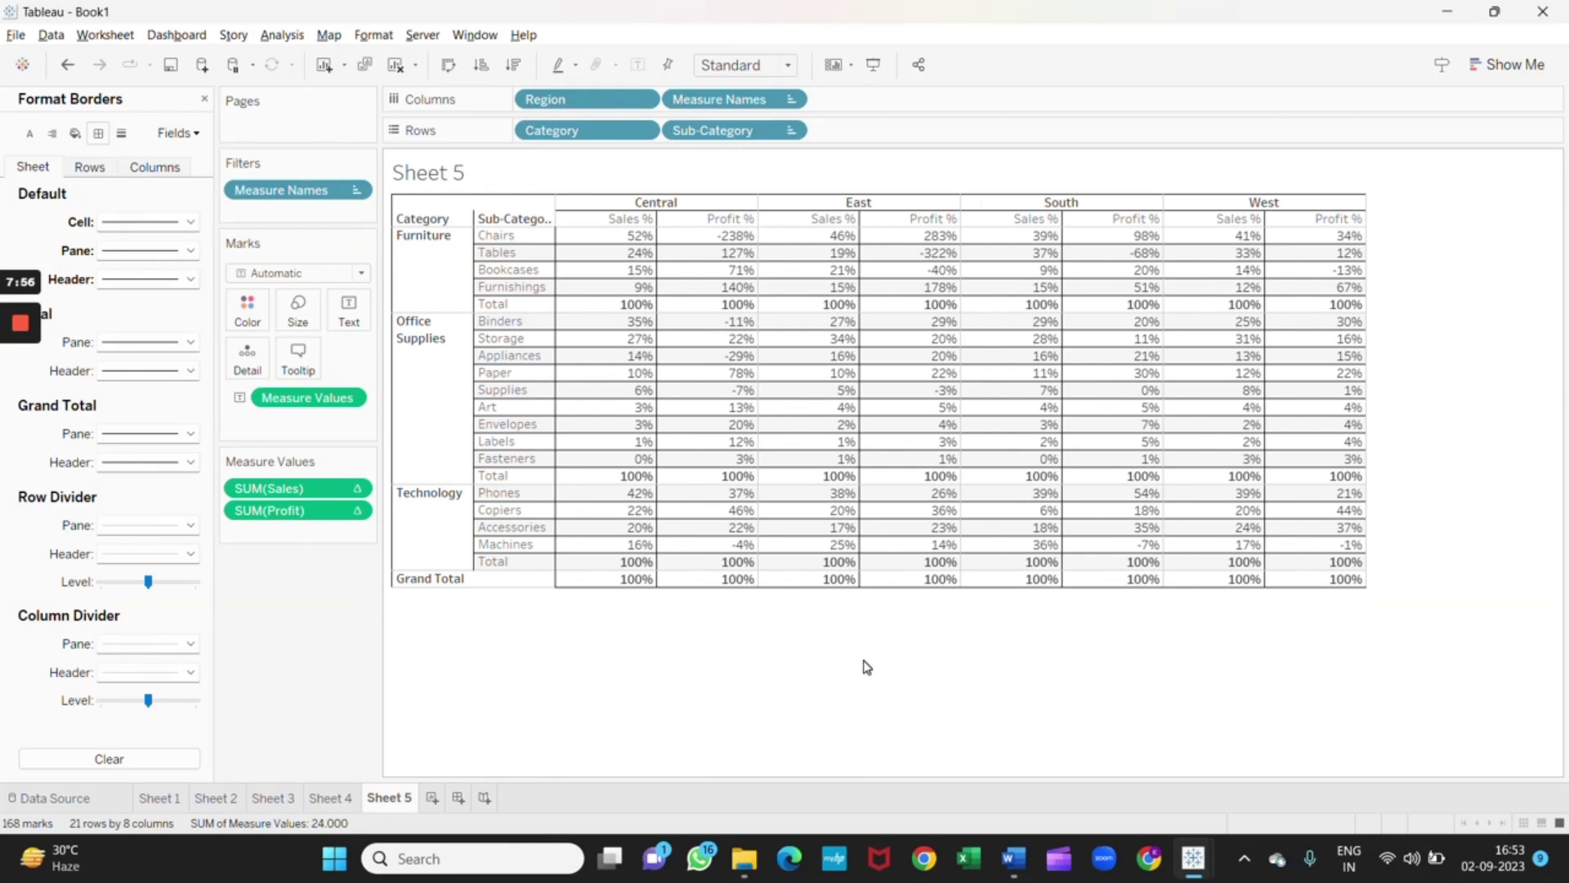
right_click(672, 203)
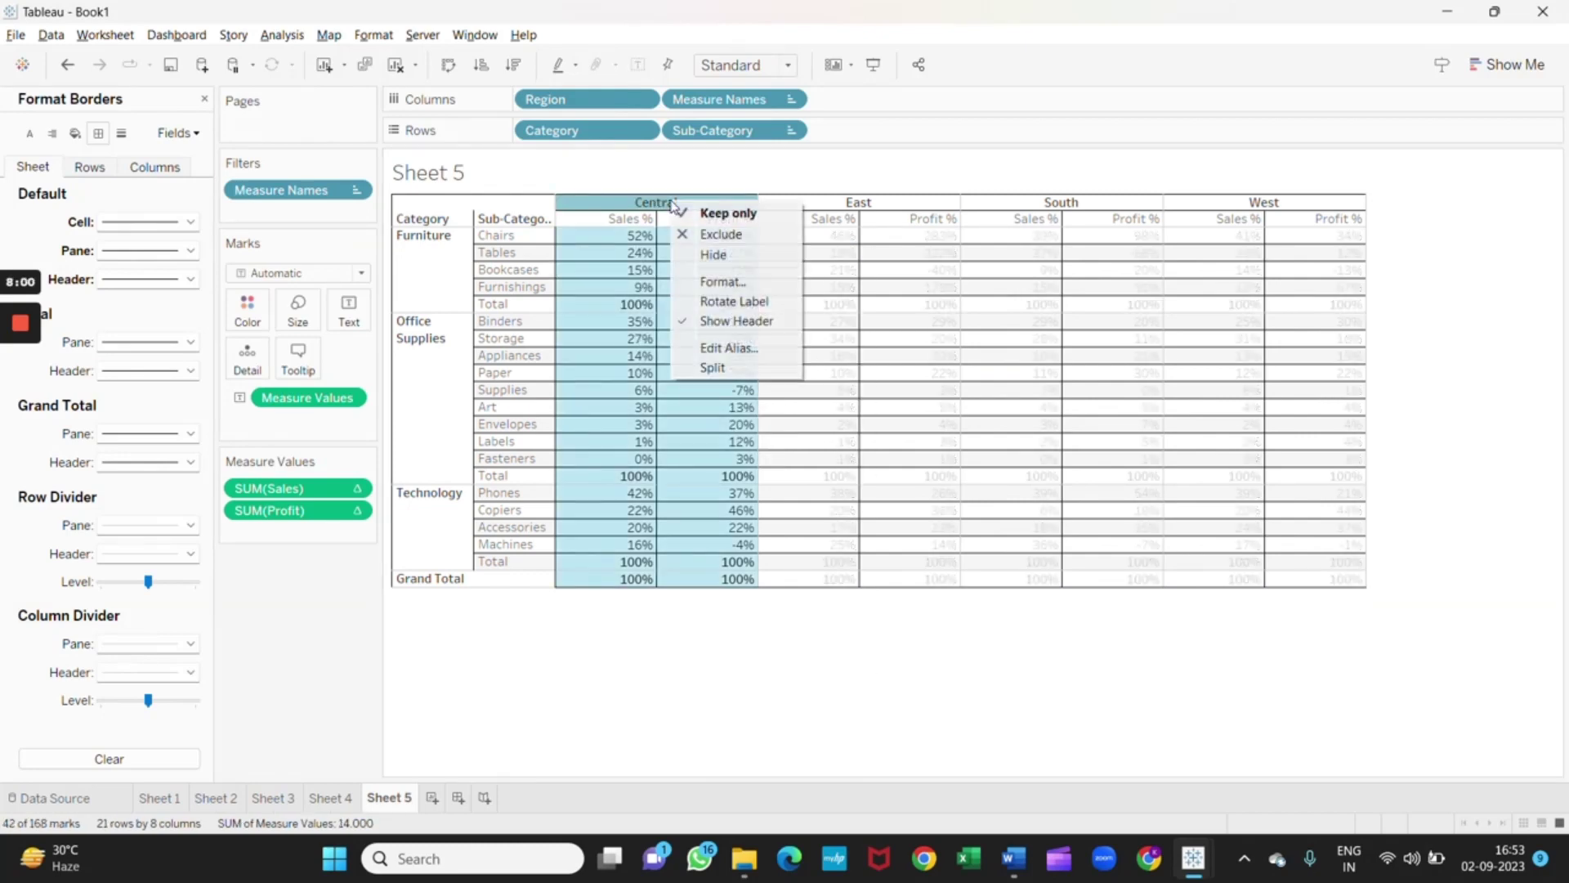
click(735, 281)
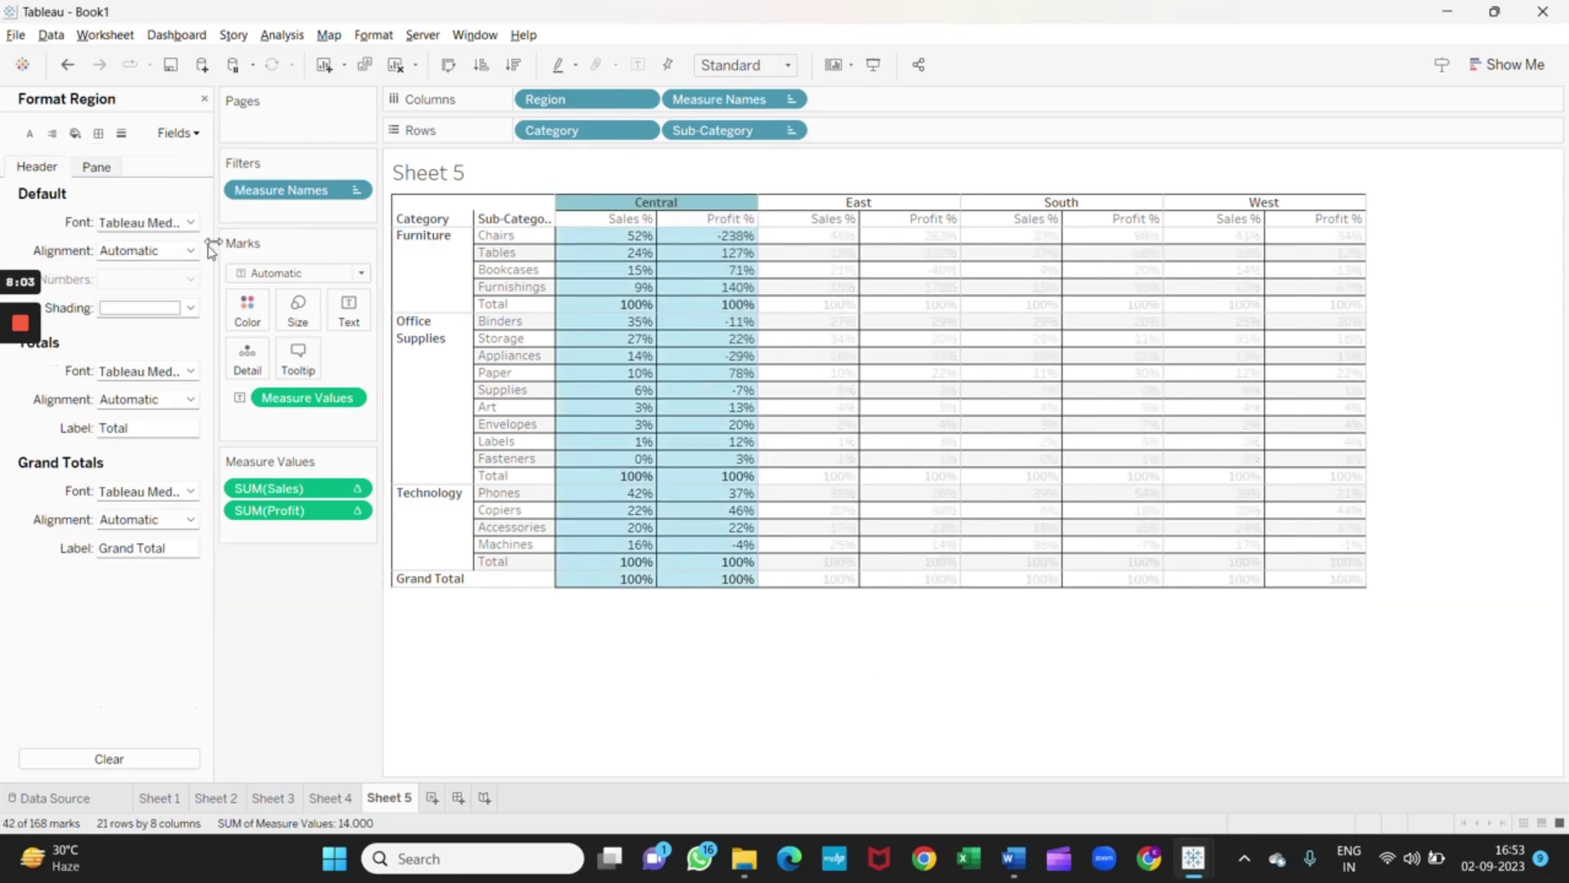
Shade the Central, East, South and West headers black, then return to the reference document
click(189, 251)
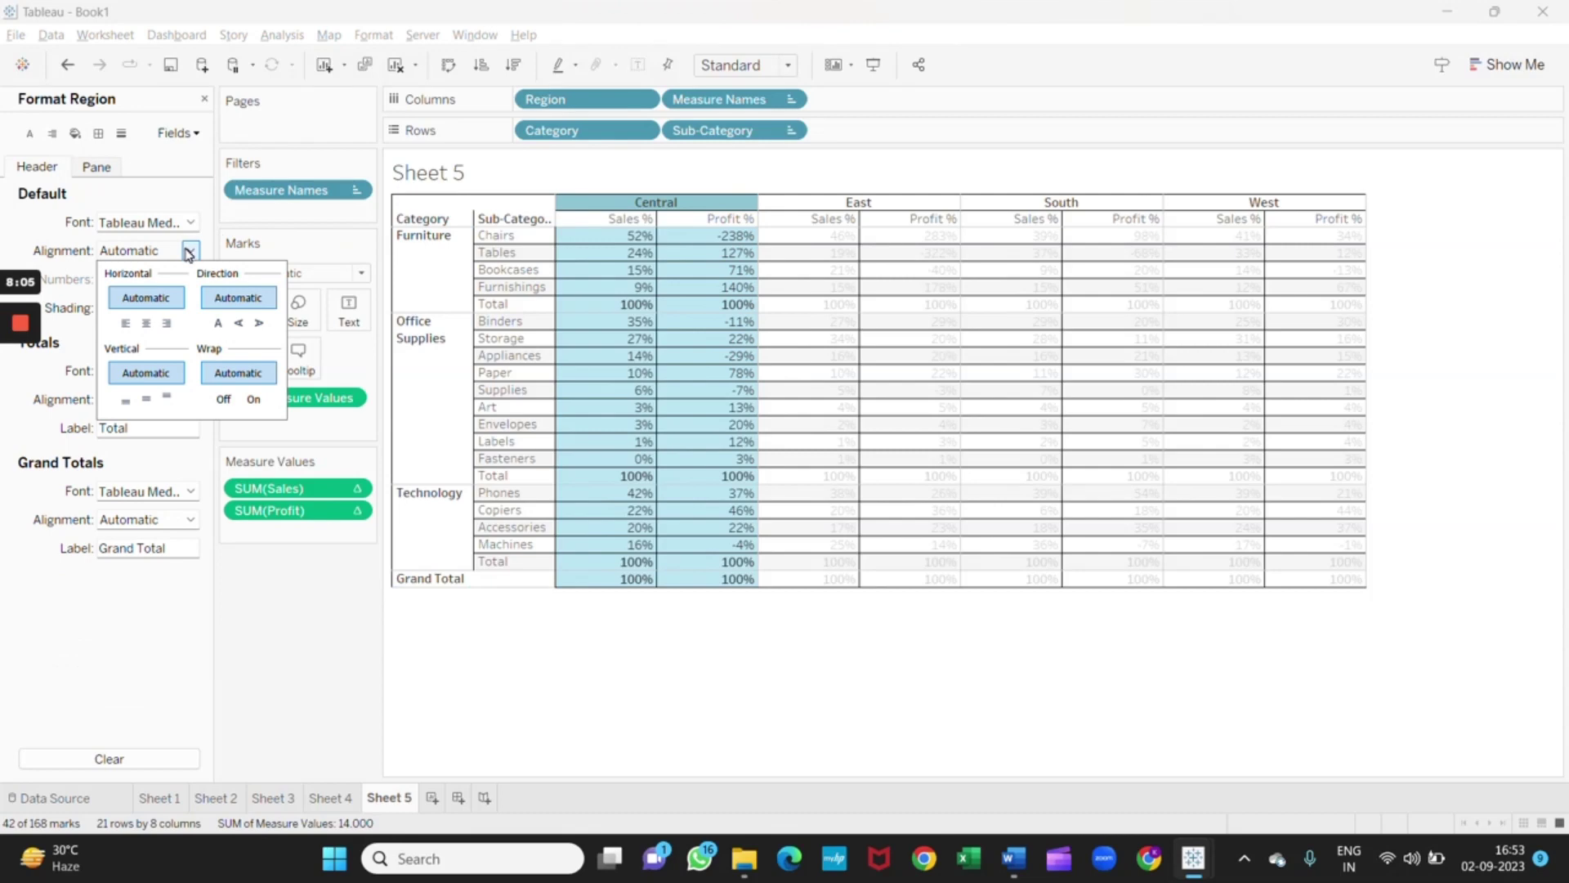
click(189, 252)
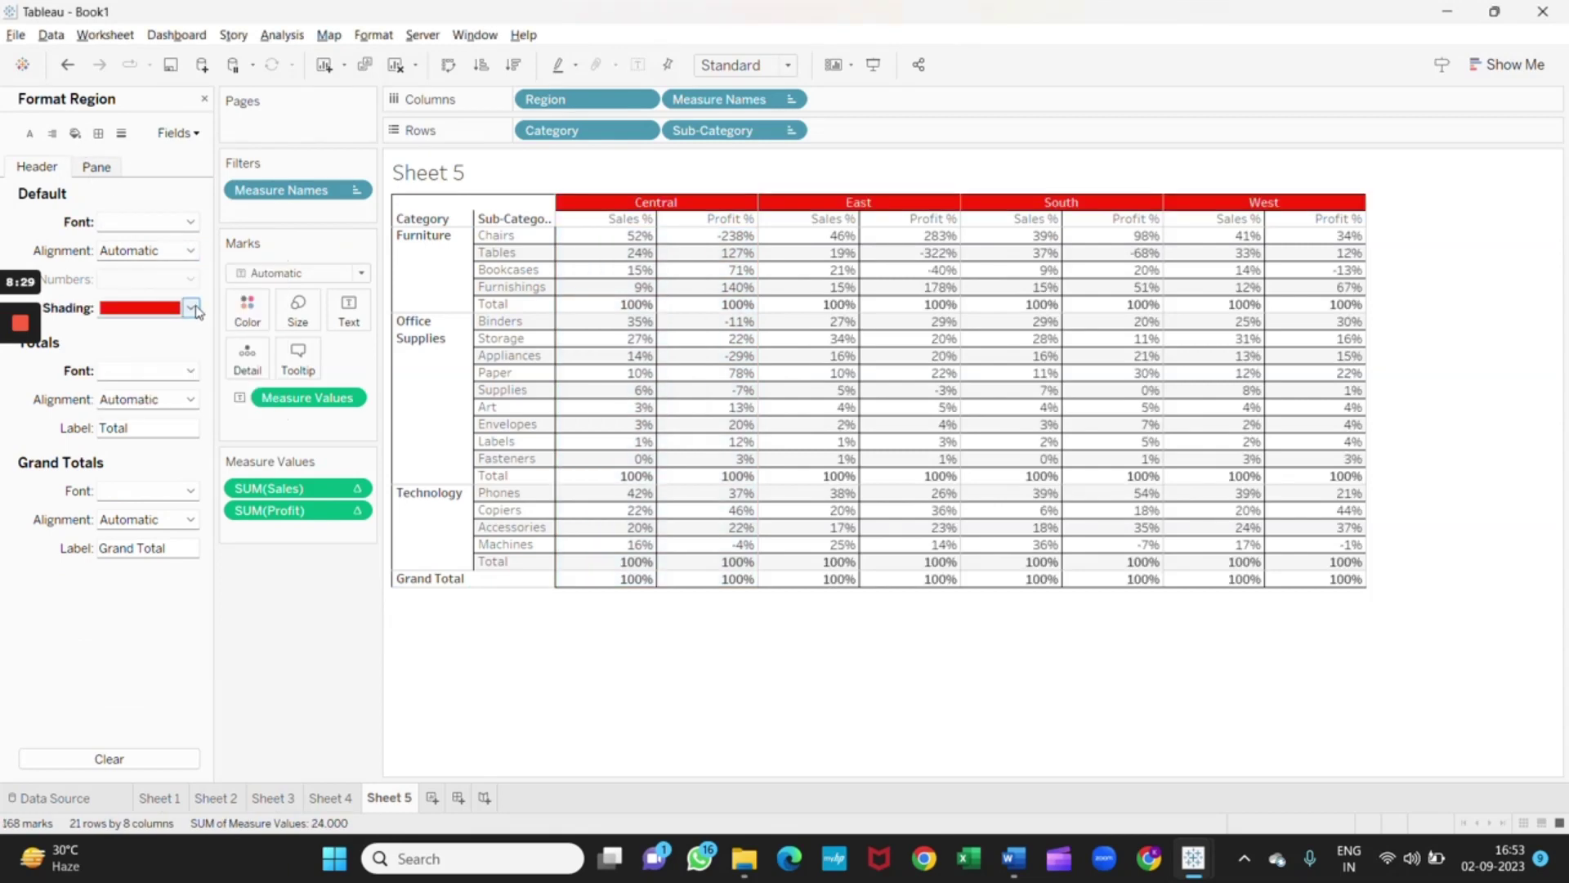
click(190, 307)
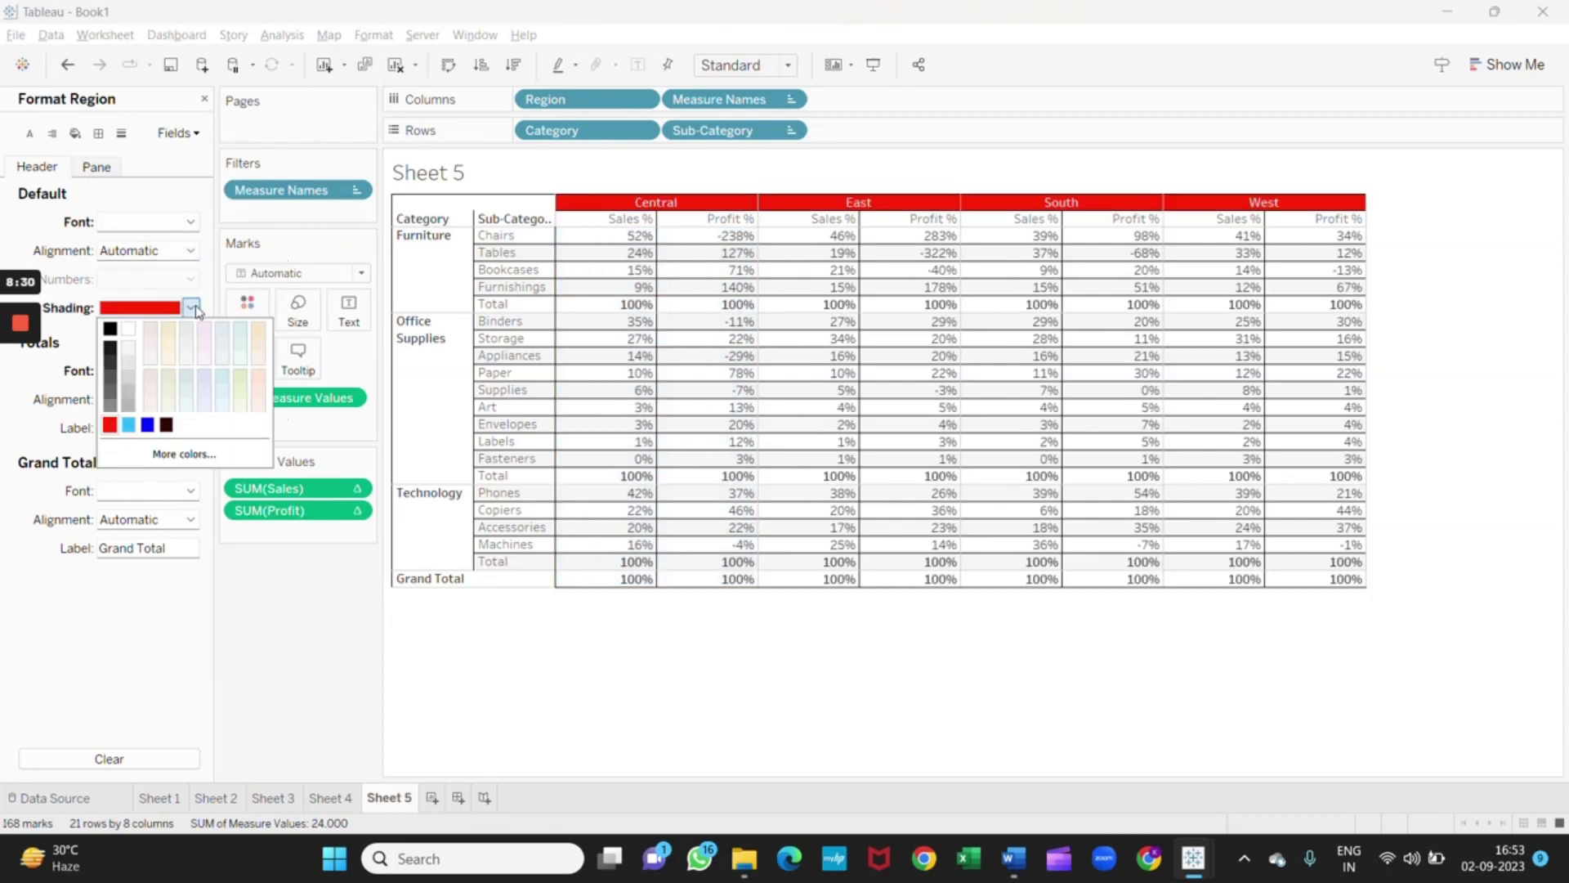
click(111, 329)
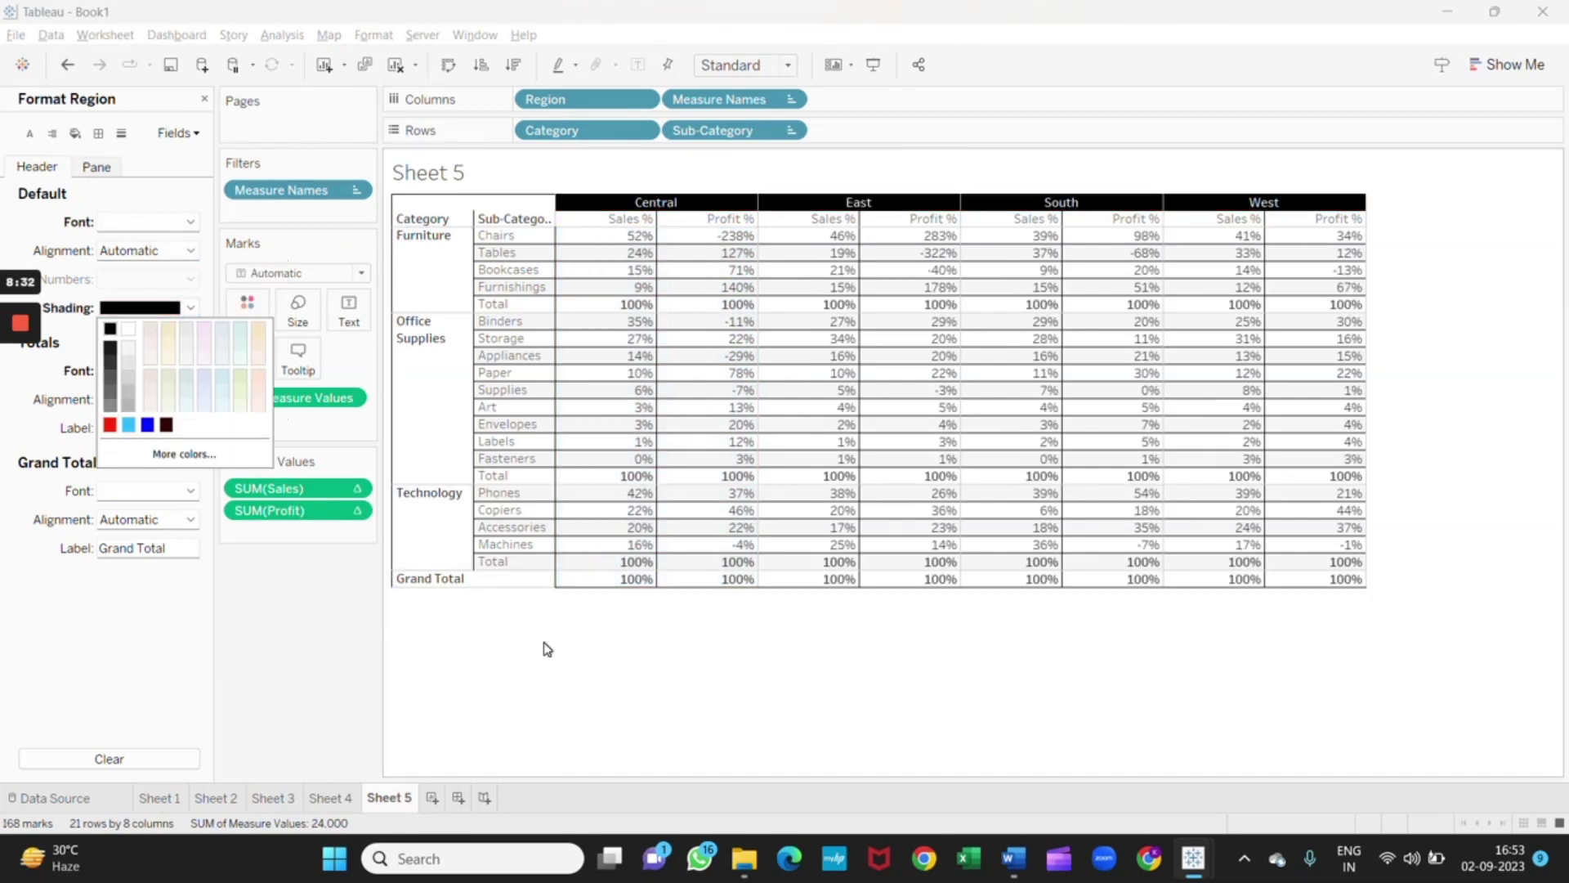
key(alt+Tab)
key(alt+Tab)
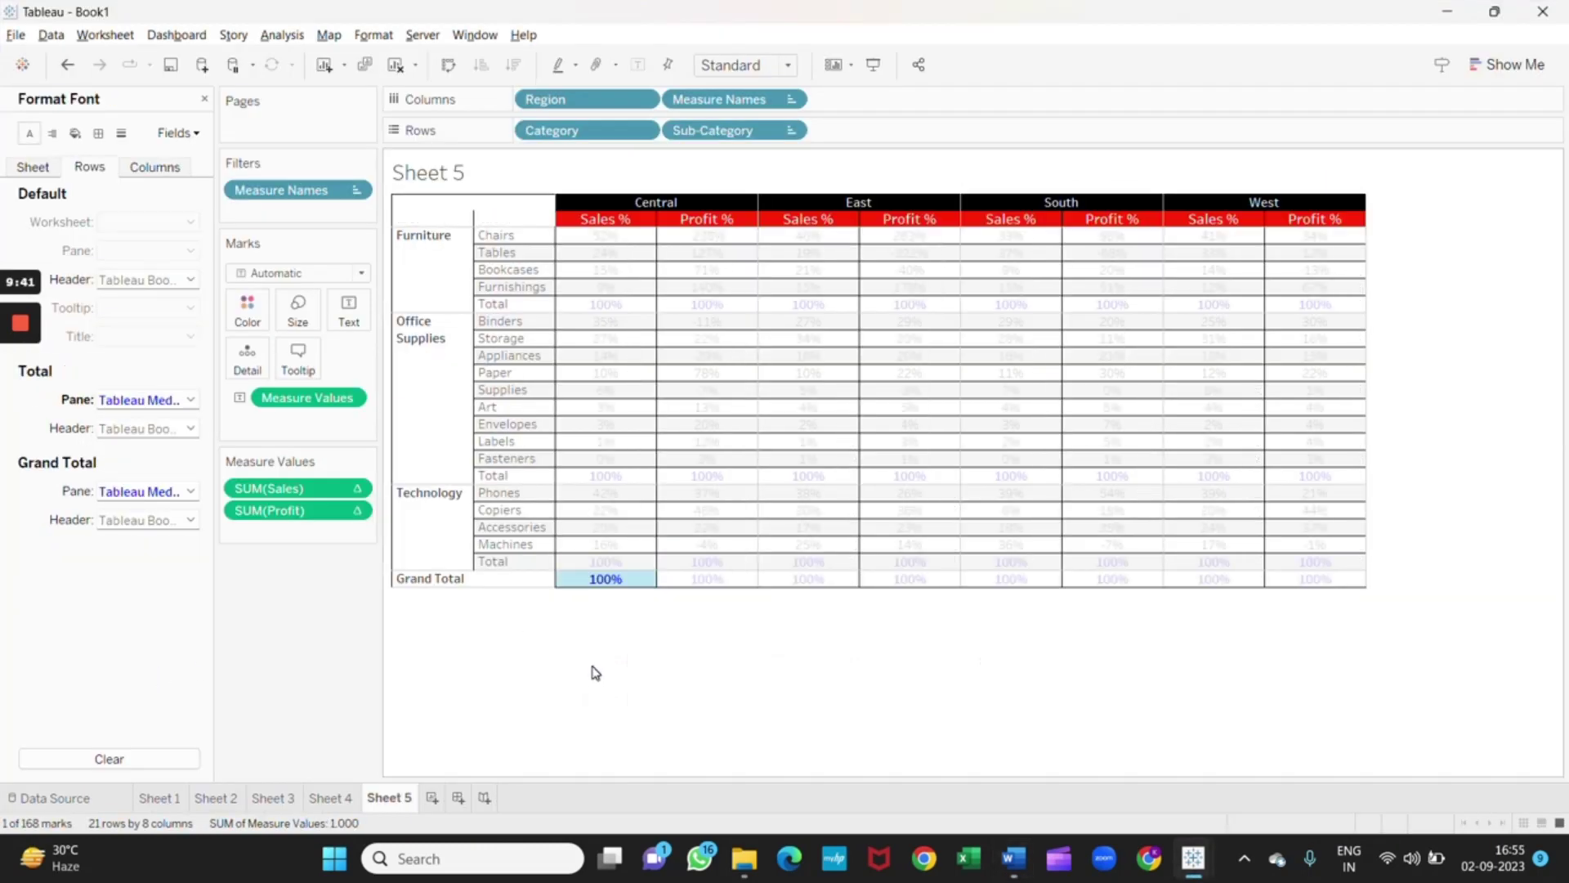
Set the Total and Grand Total header font to bold blue, matching the total values
click(596, 673)
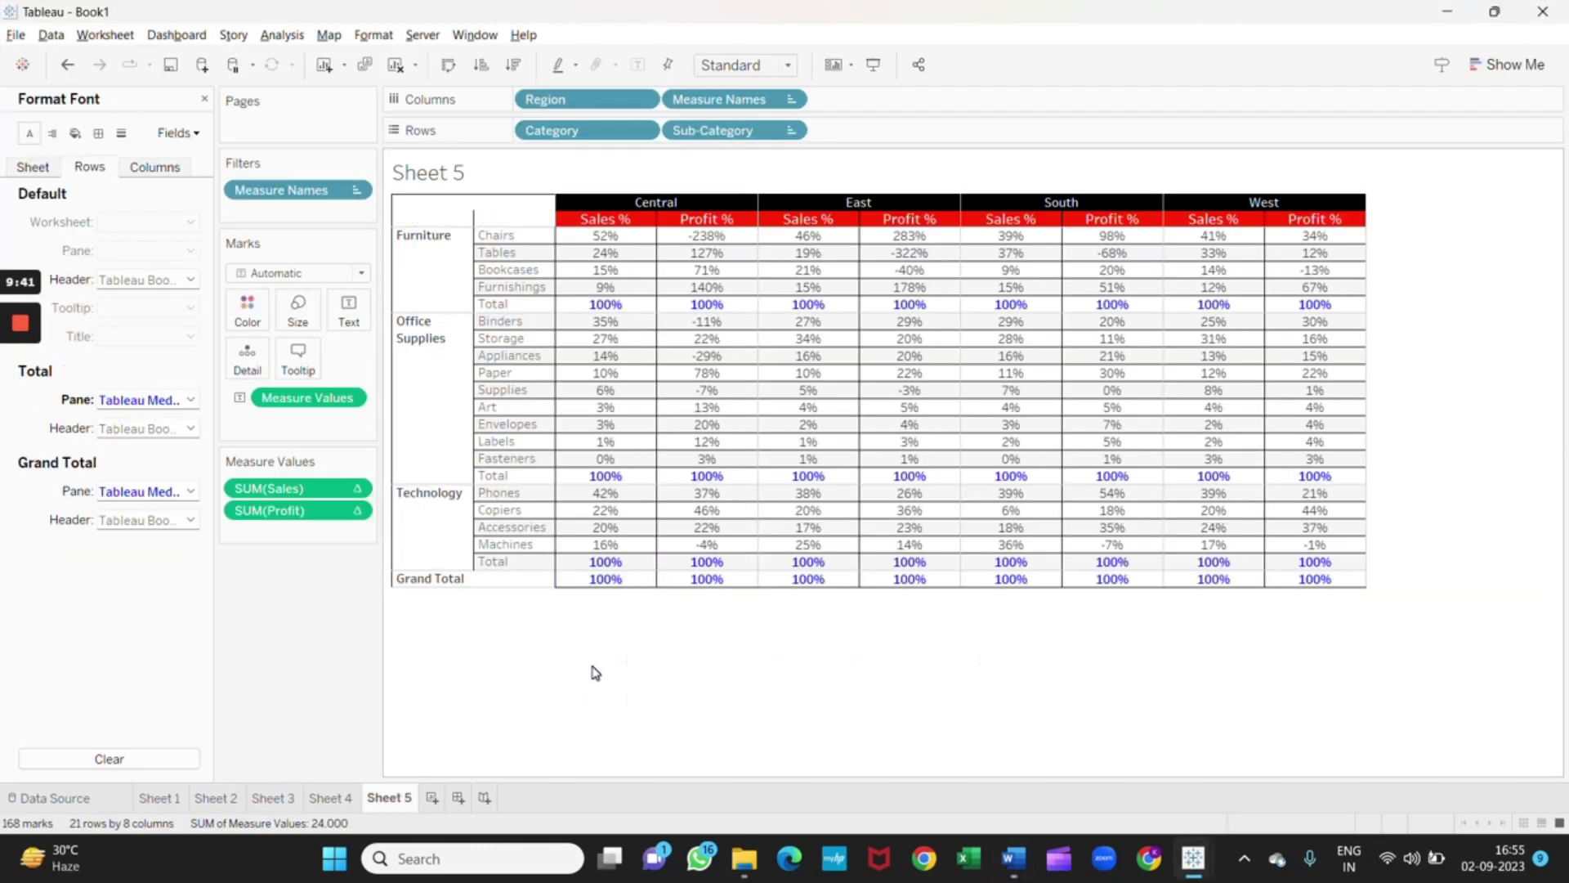
mouse_move(621, 311)
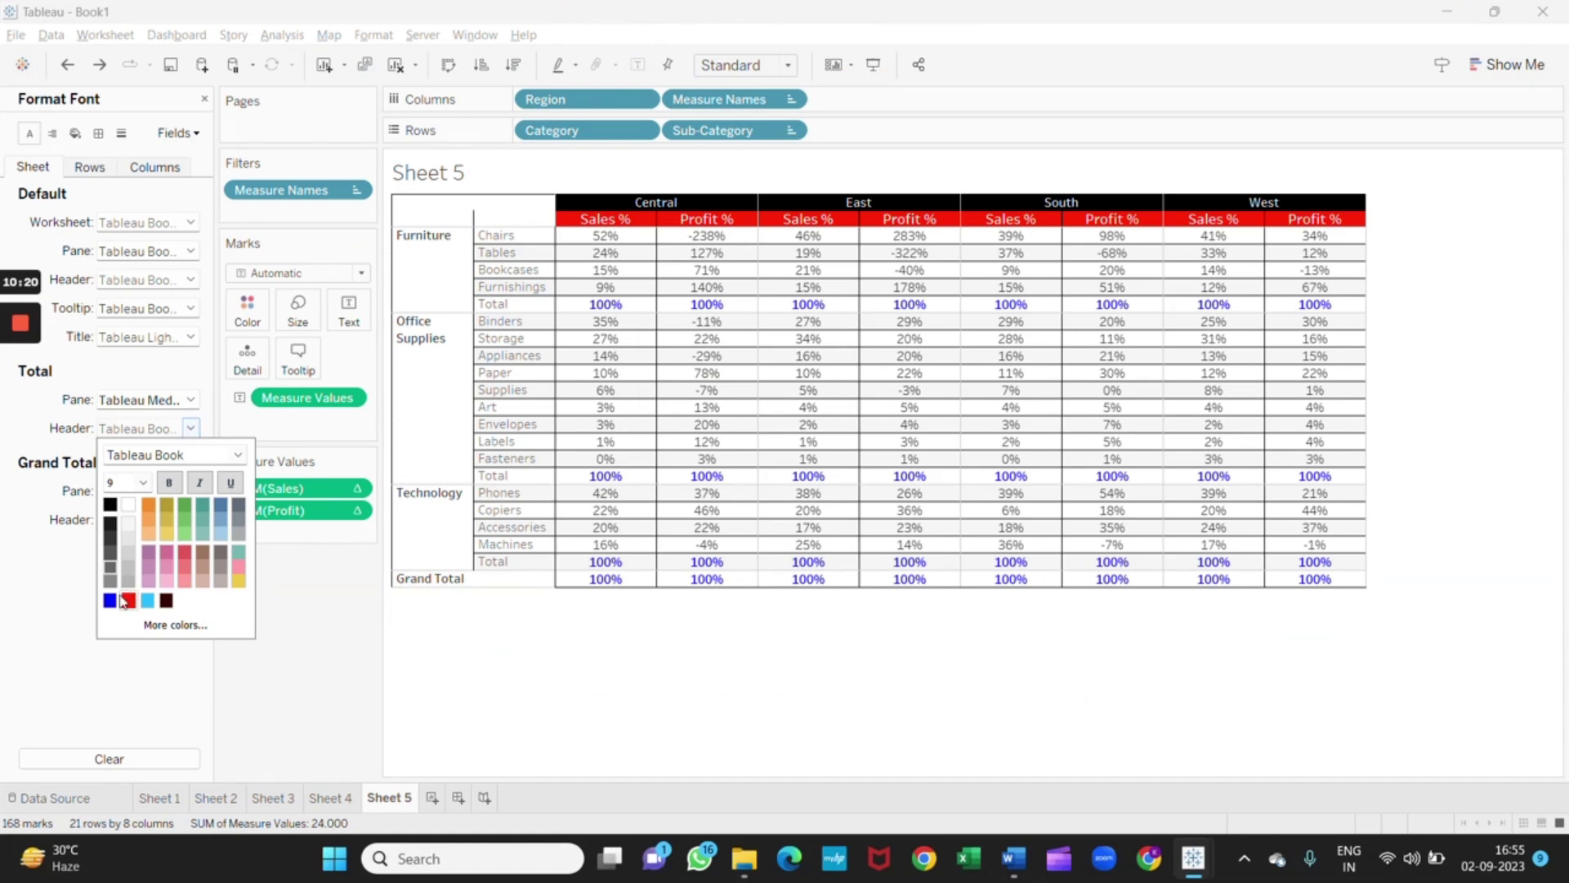
click(109, 601)
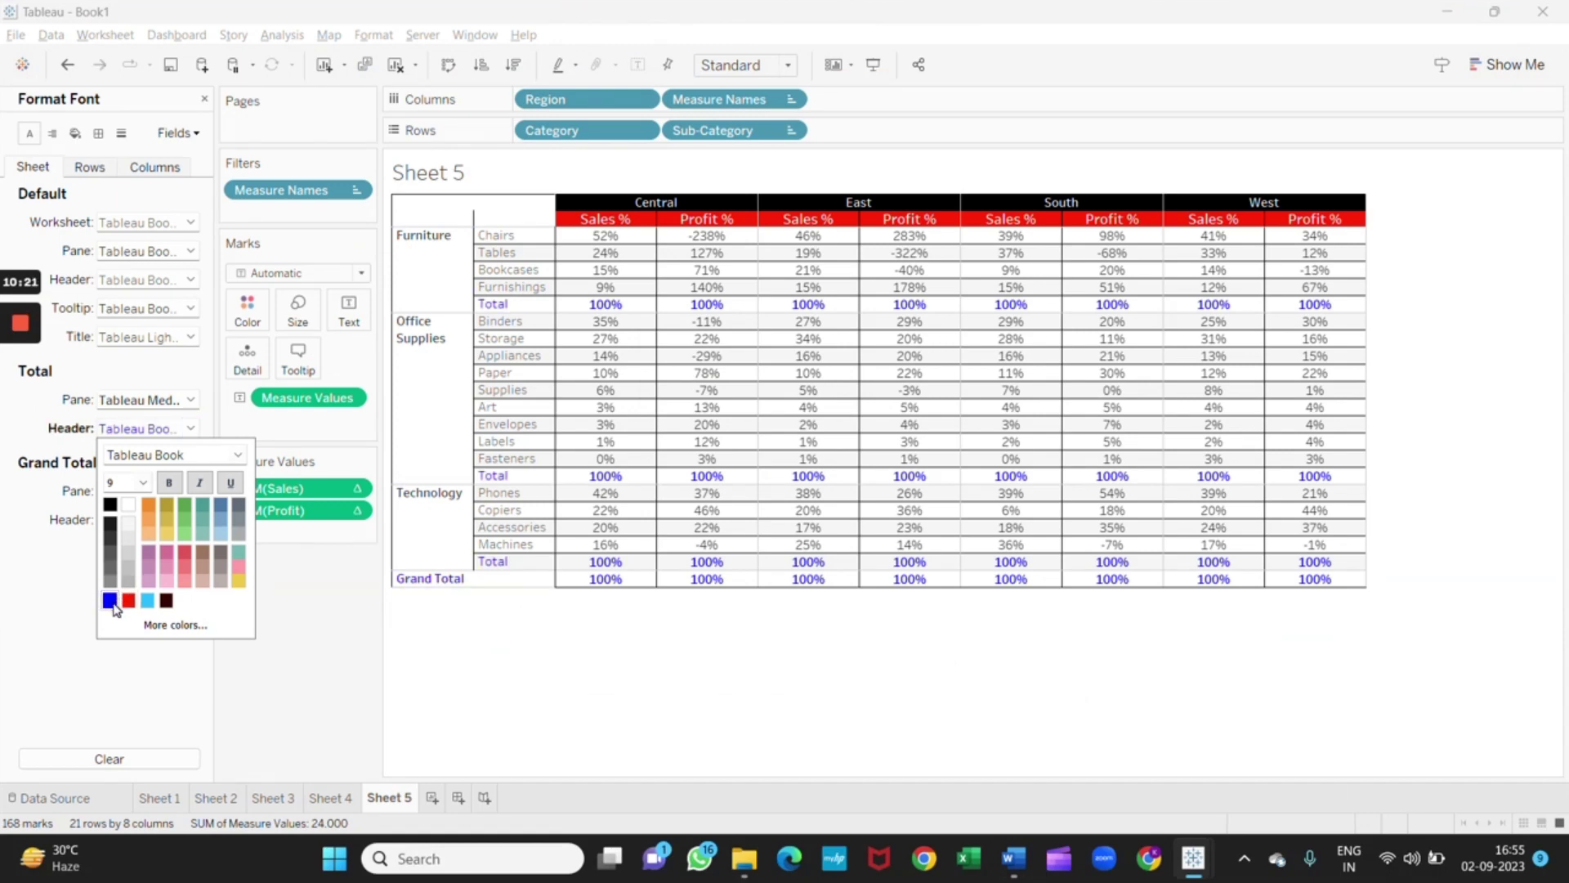
click(64, 634)
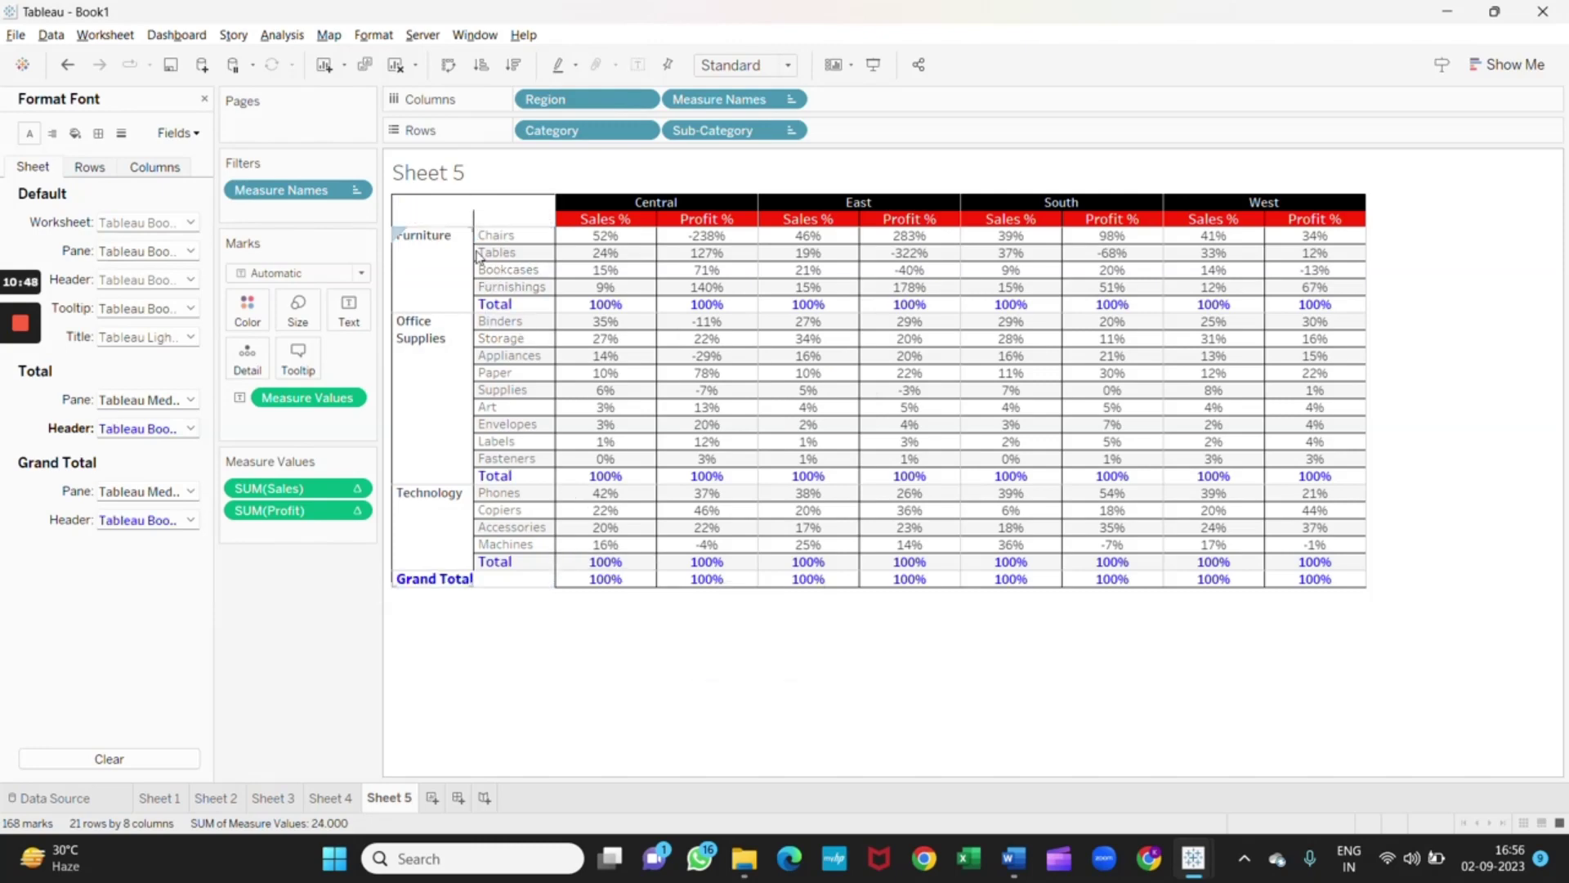
Give the Category and Sub-Category field labels white text and light-blue shading, then compare with Word
right_click(447, 220)
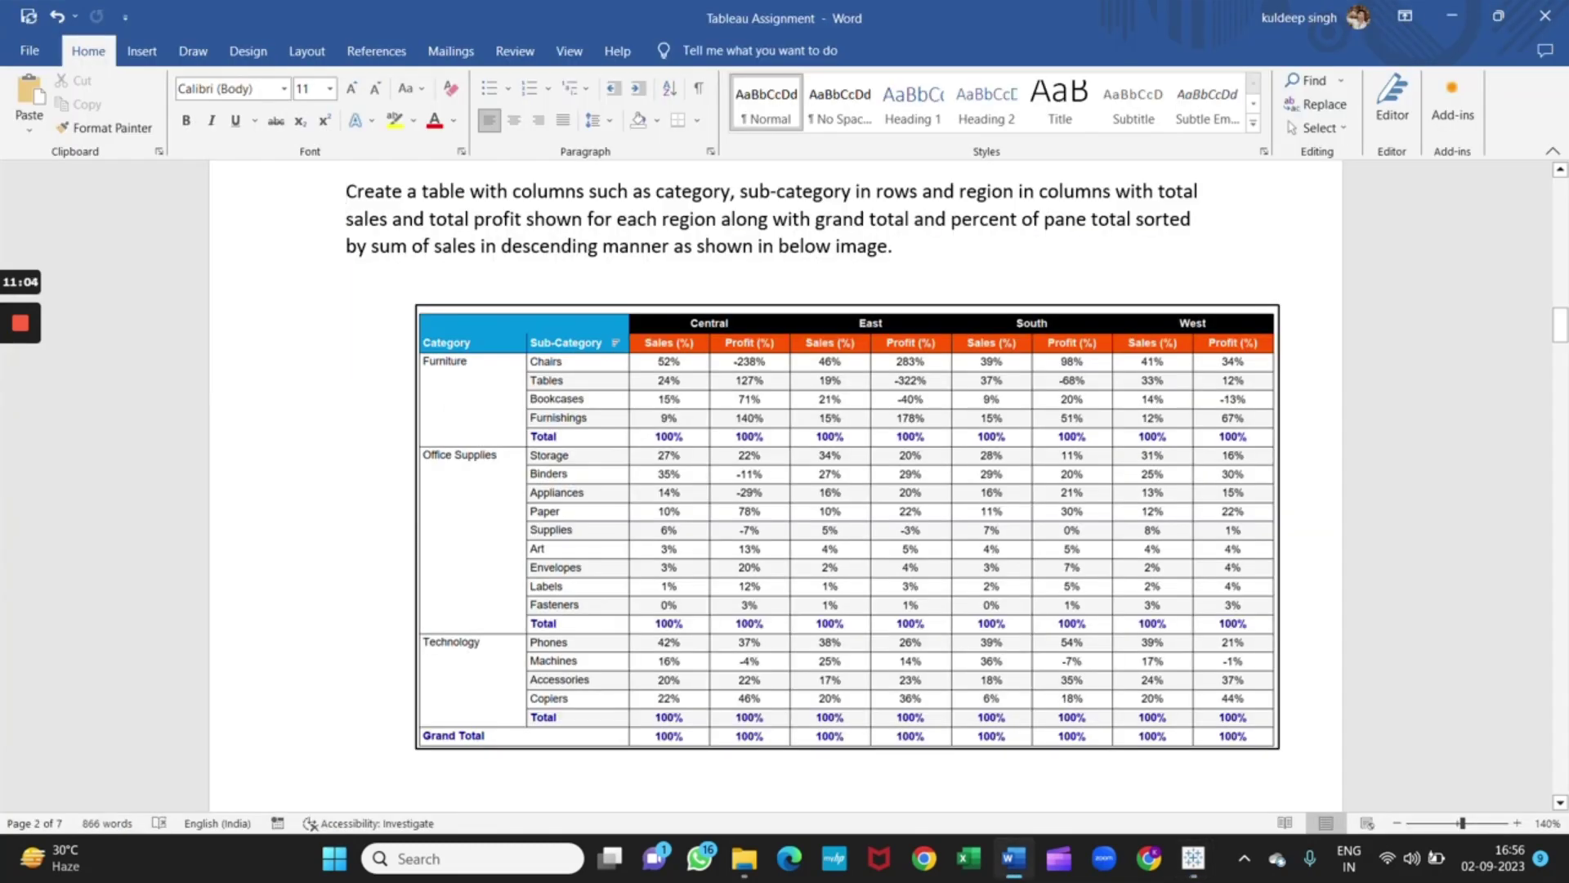
key(alt+Tab)
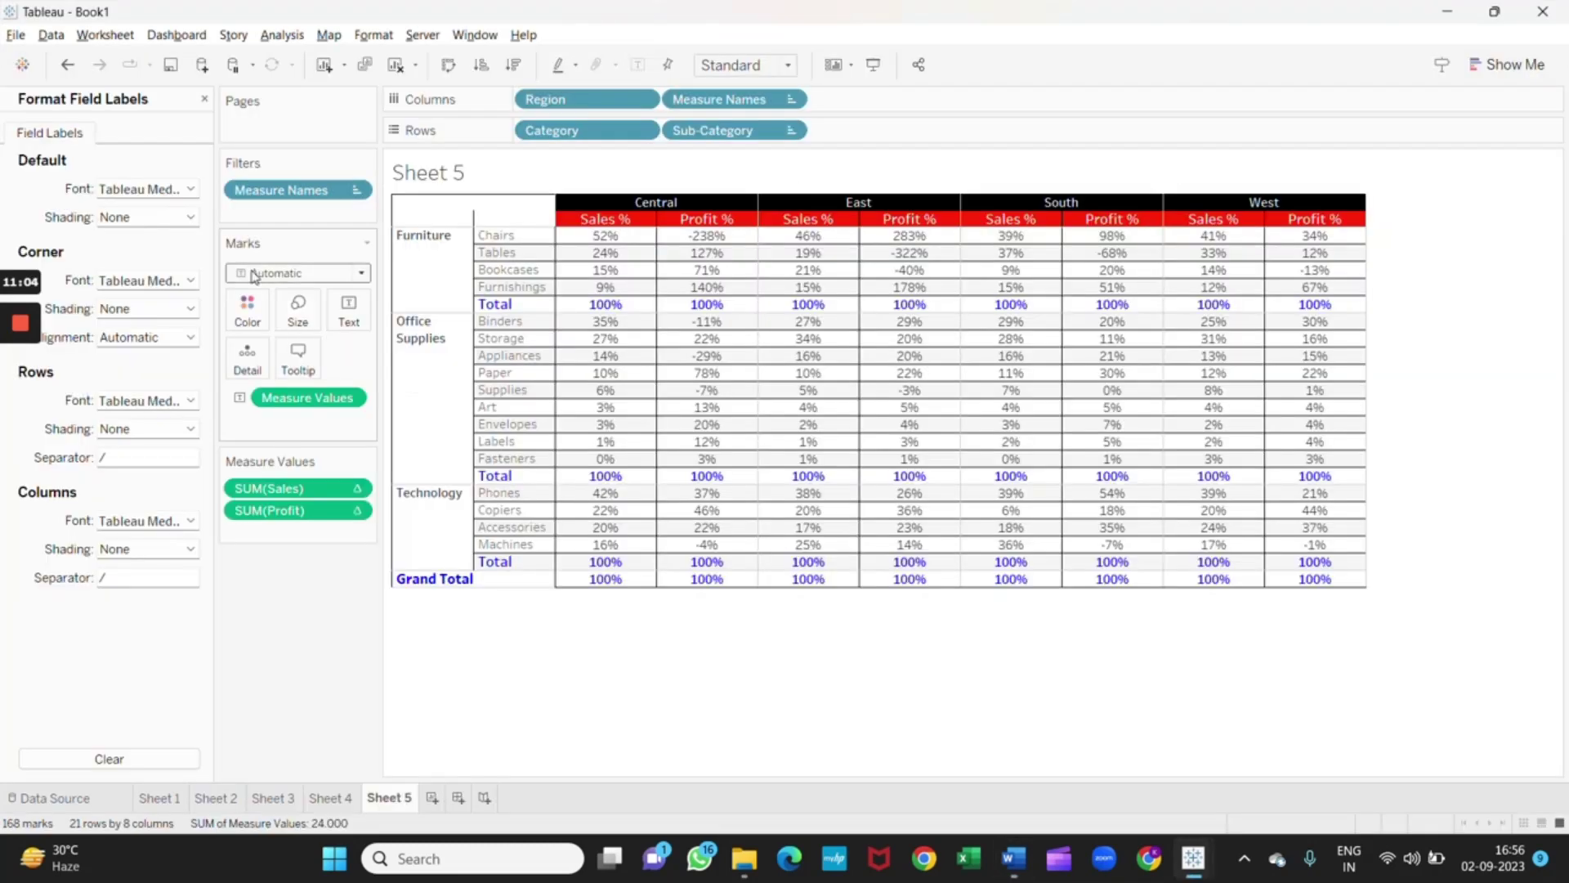
click(191, 190)
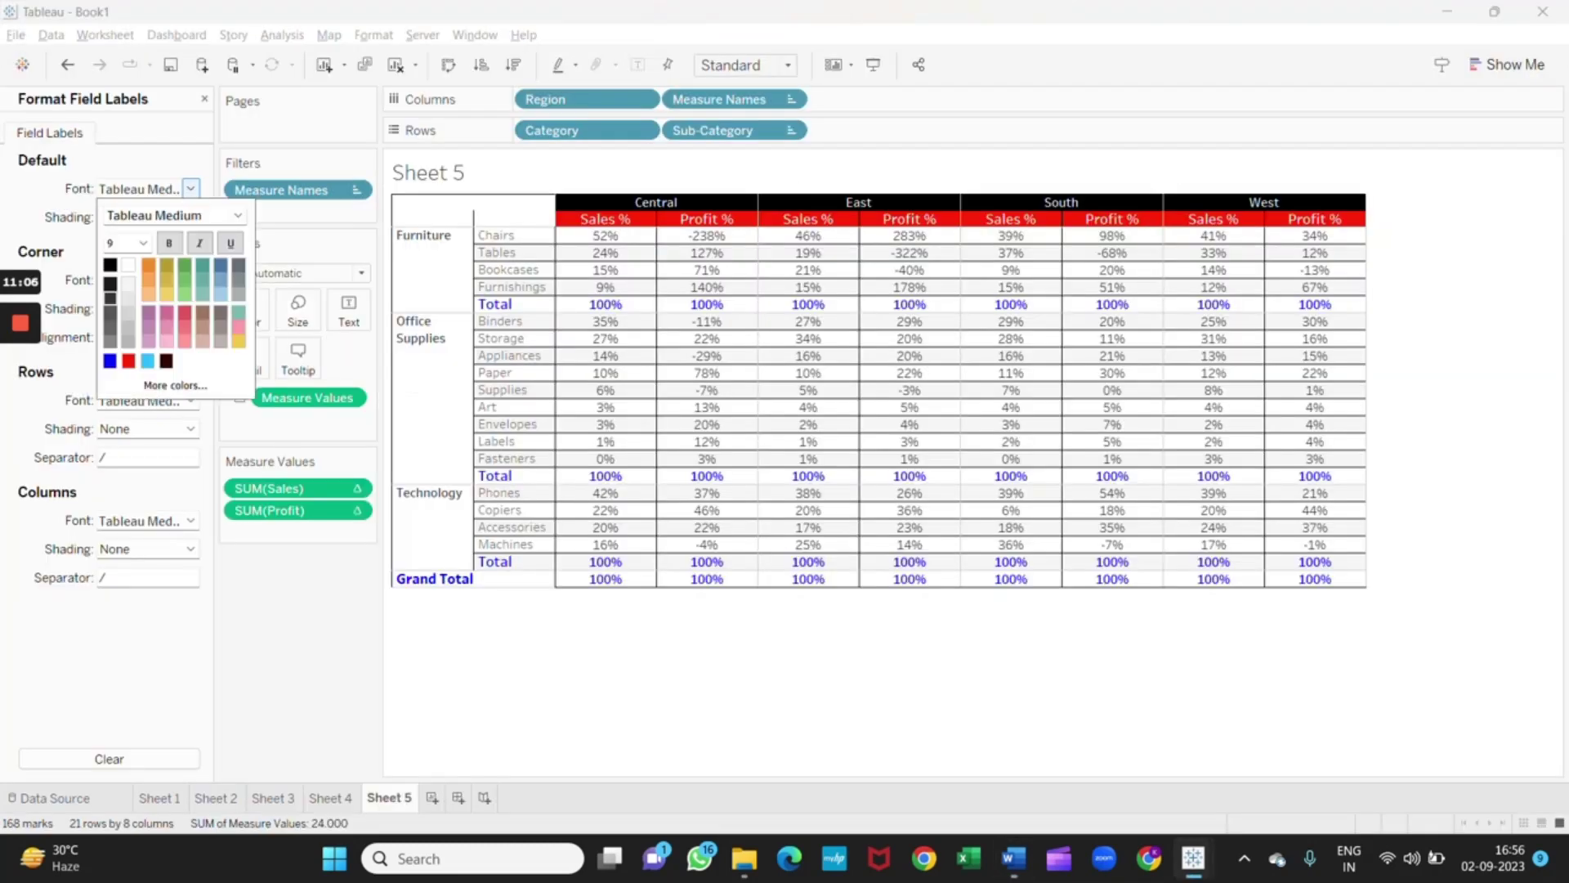
click(128, 269)
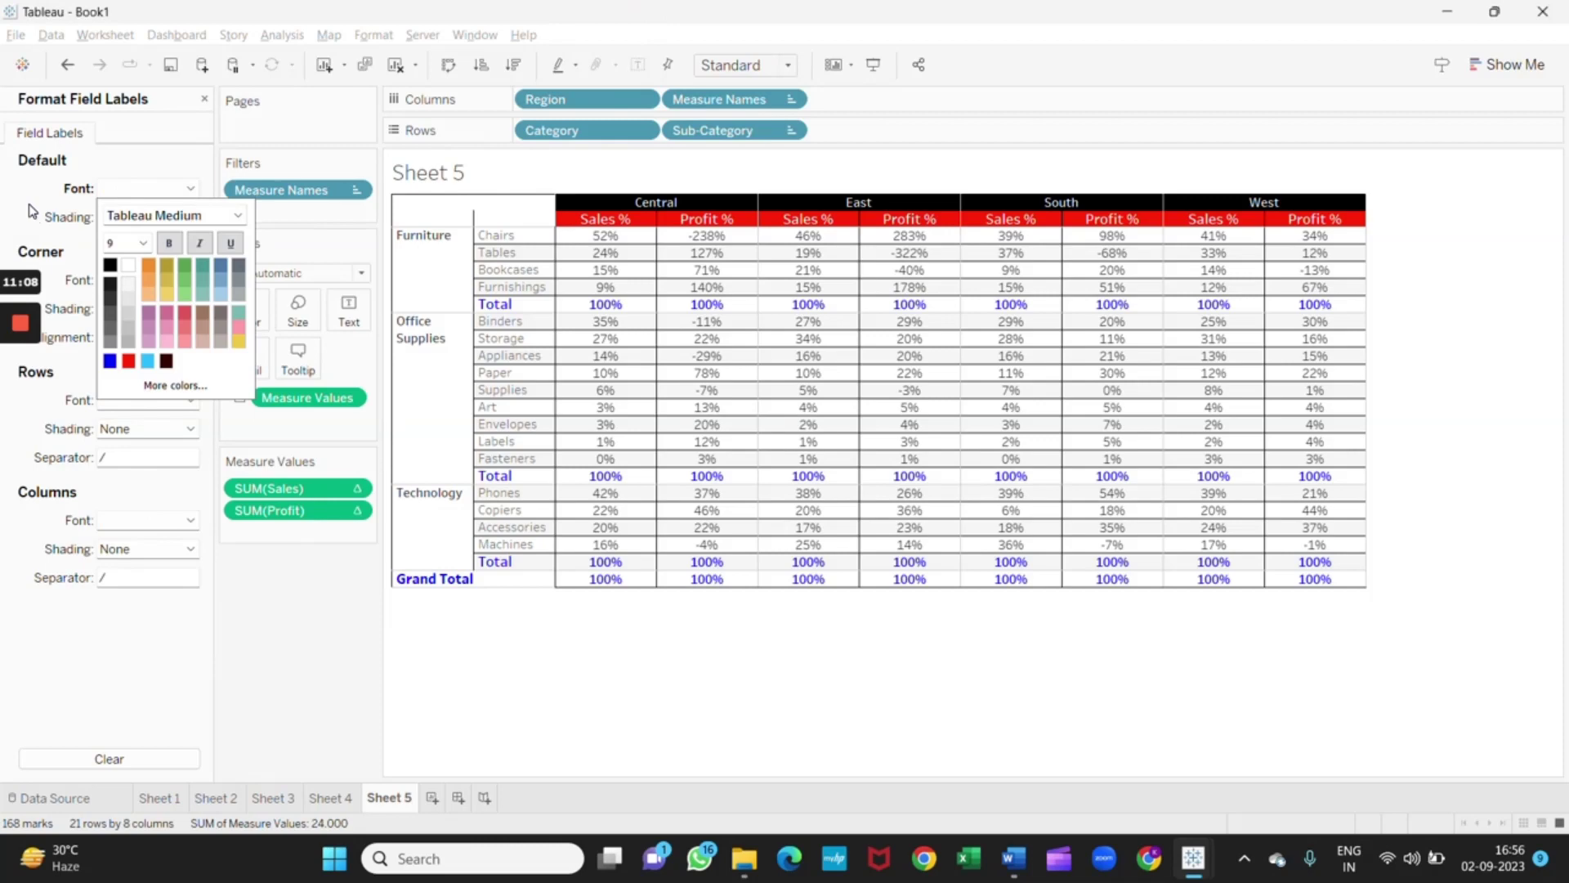
click(211, 222)
click(190, 218)
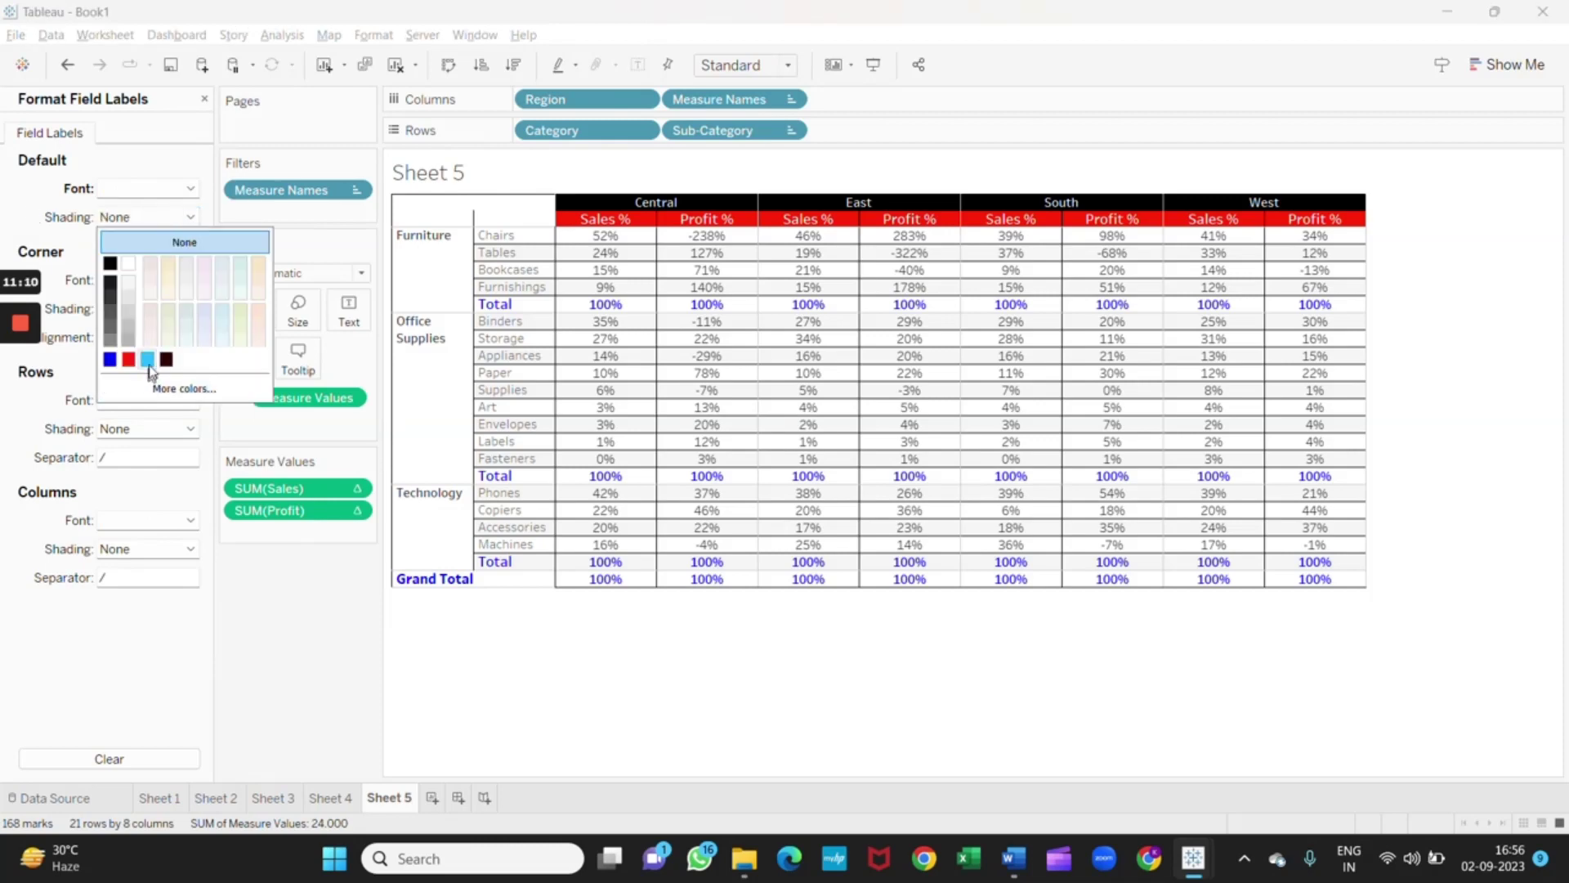
click(149, 360)
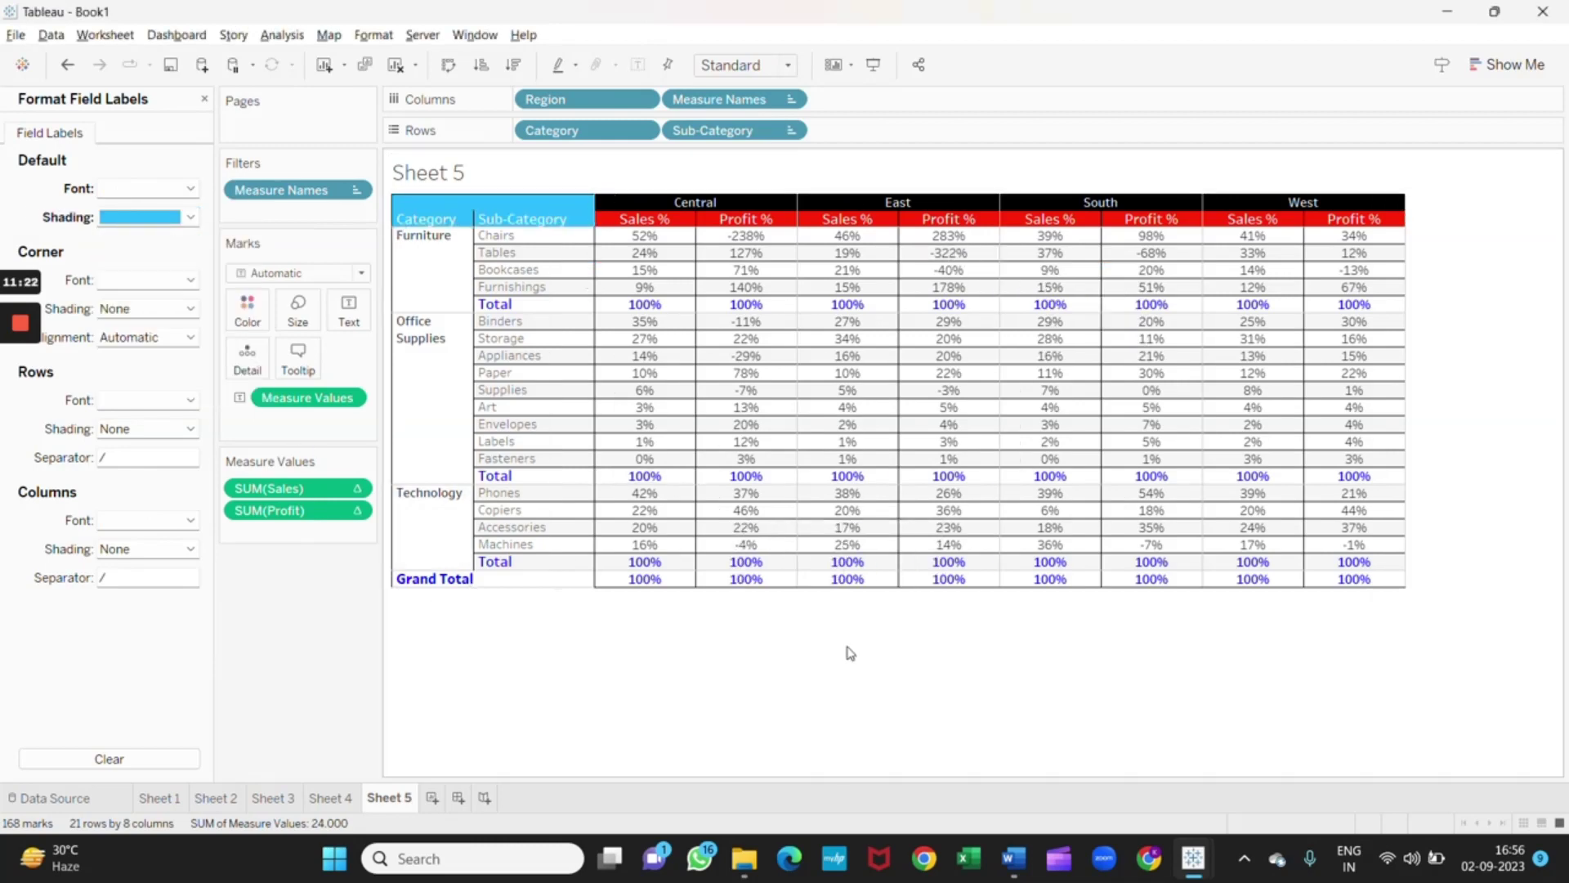
key(alt+Tab)
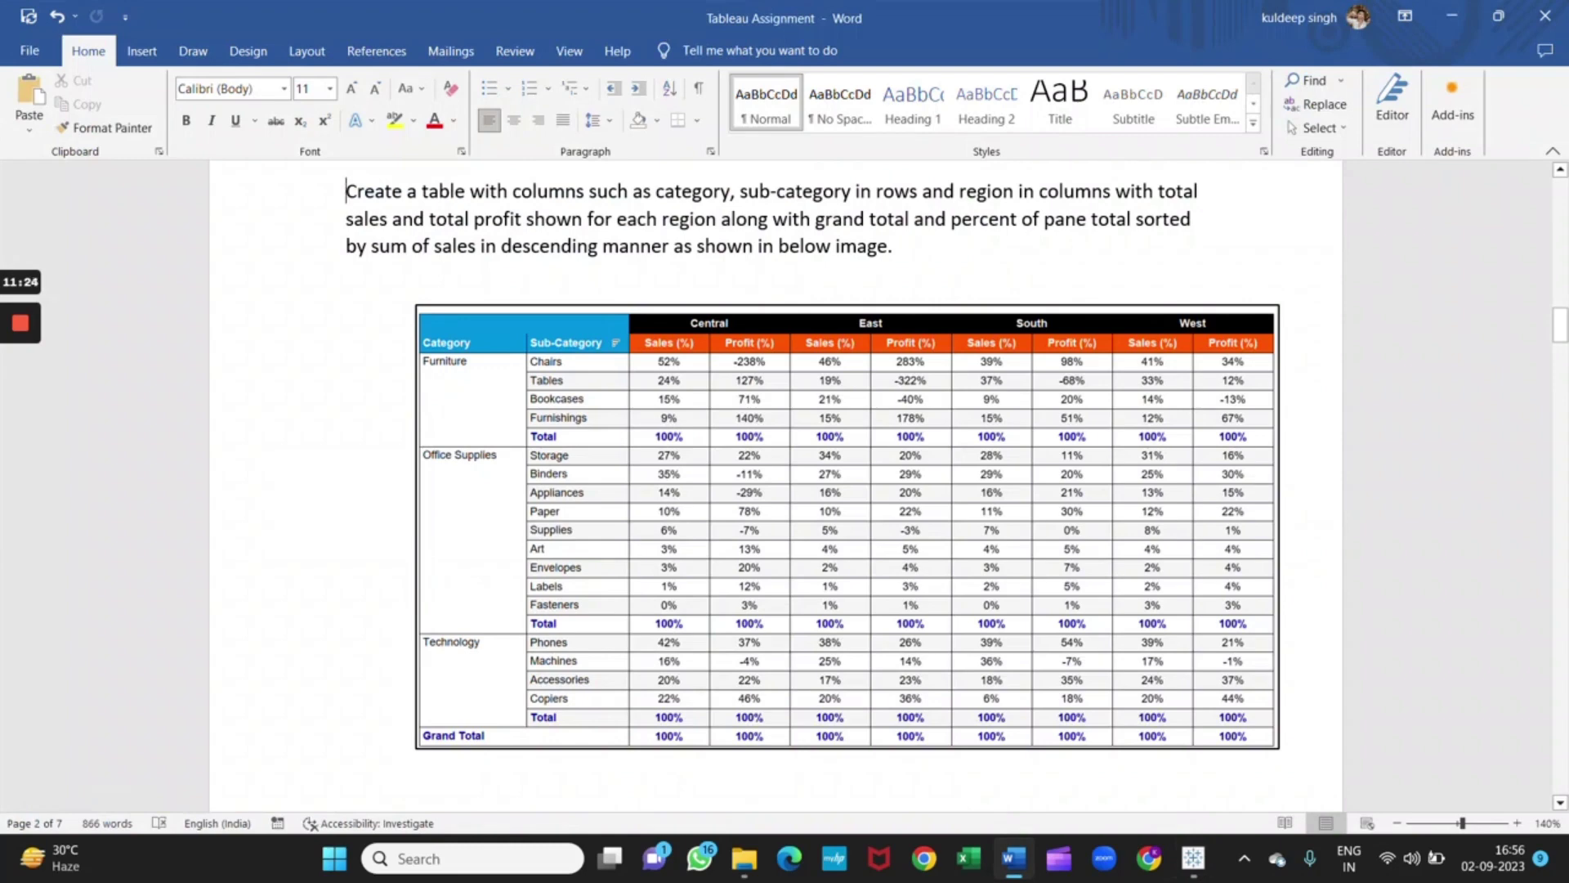
key(alt+Tab)
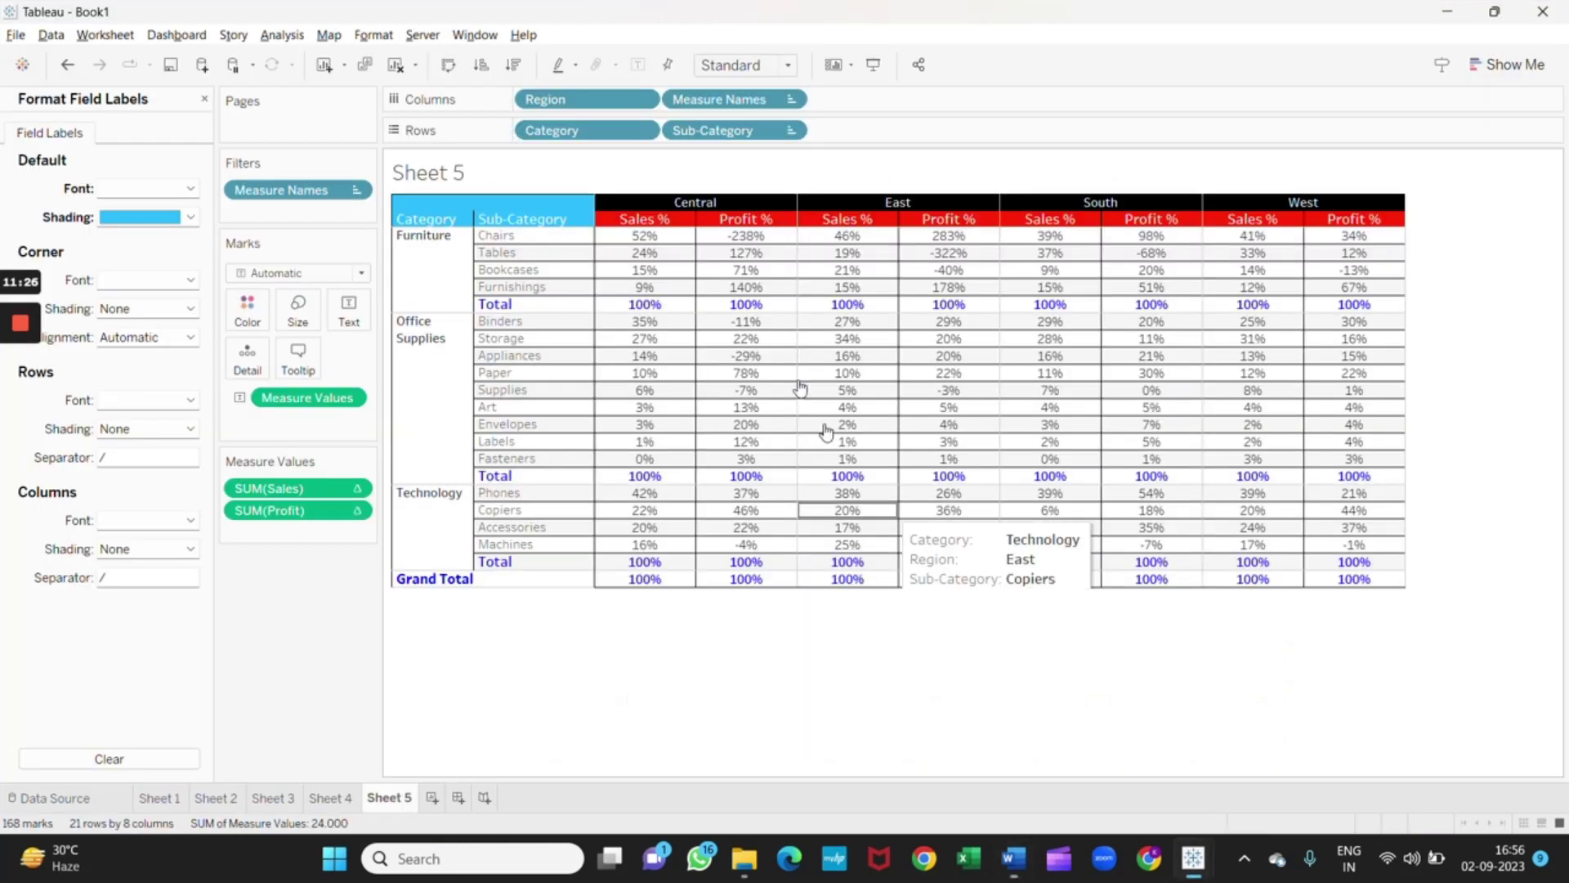